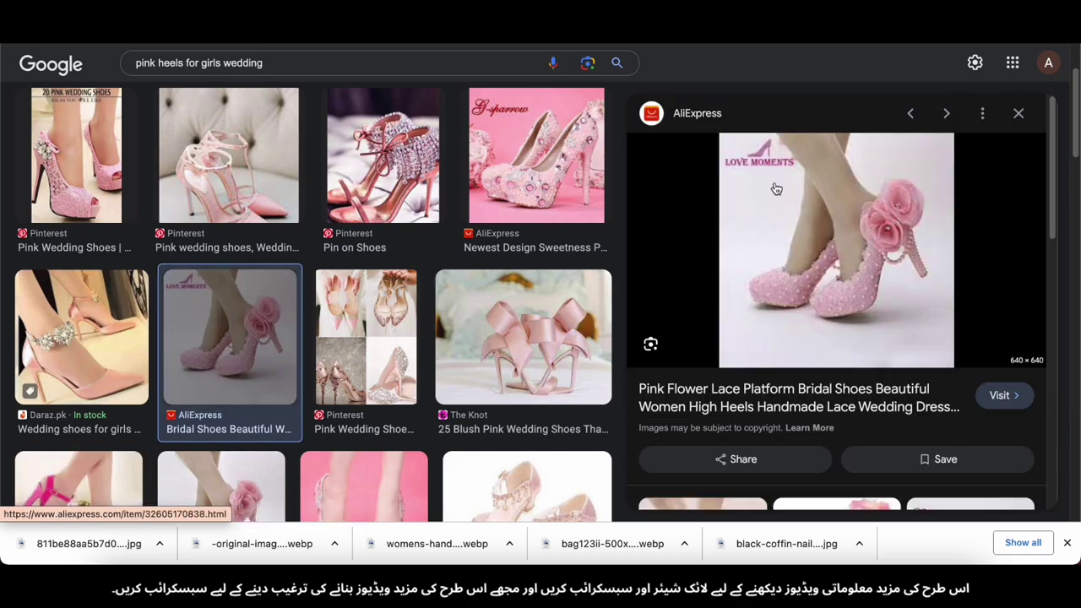
- Browse the "pink heels for girls wedding" image results and preview the hot pink platforms, flower lace shoes and Lulus heels
scroll(232, 338, "down", 4)
left_click(143, 239)
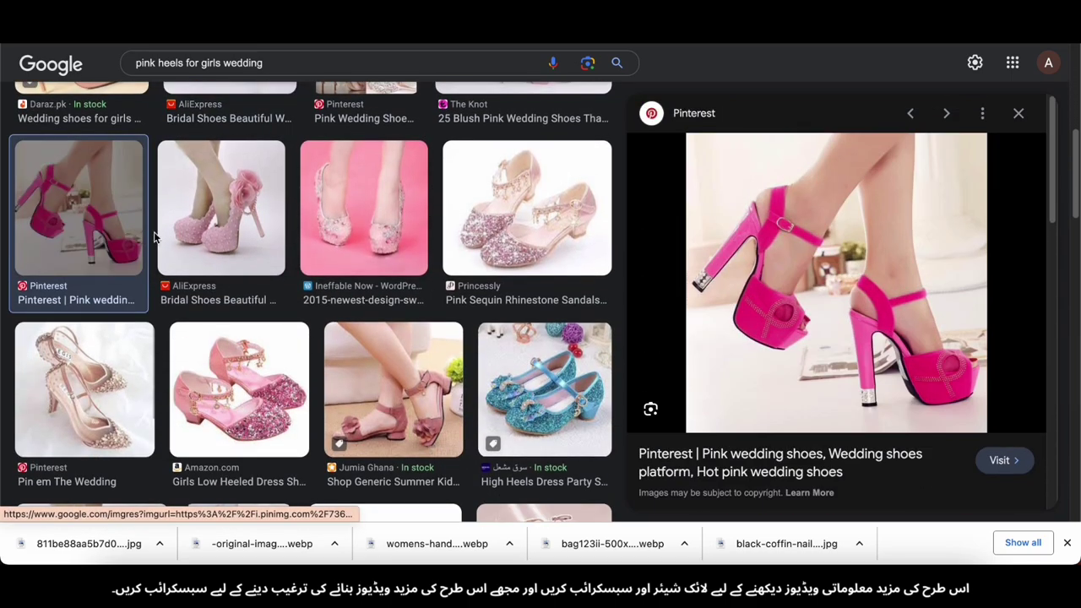
left_click(203, 233)
scroll(202, 232, "down", 1)
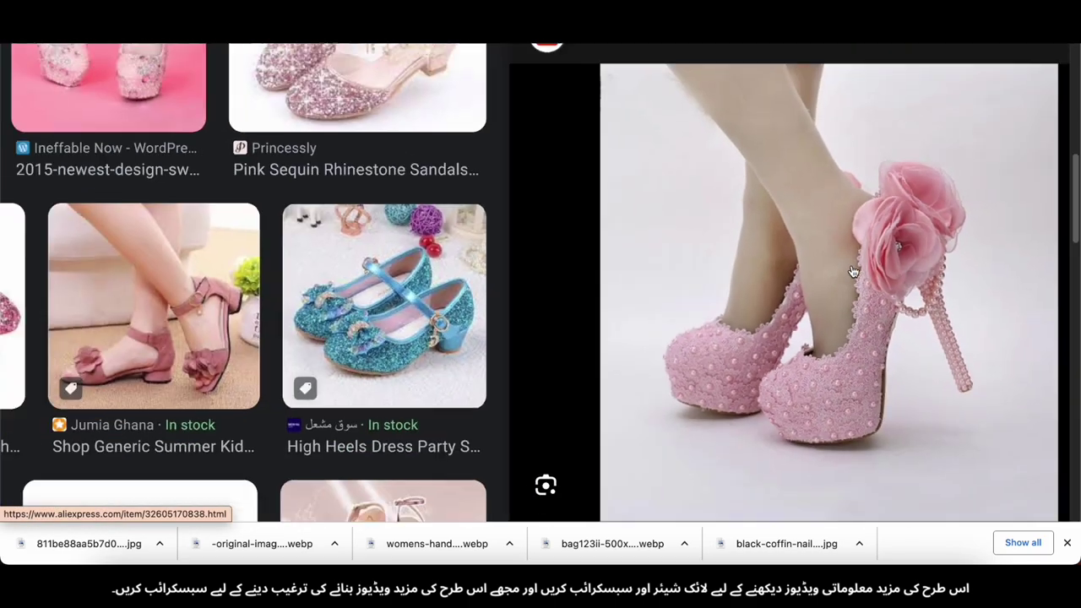
scroll(284, 205, "down", 10)
scroll(284, 205, "down", 15)
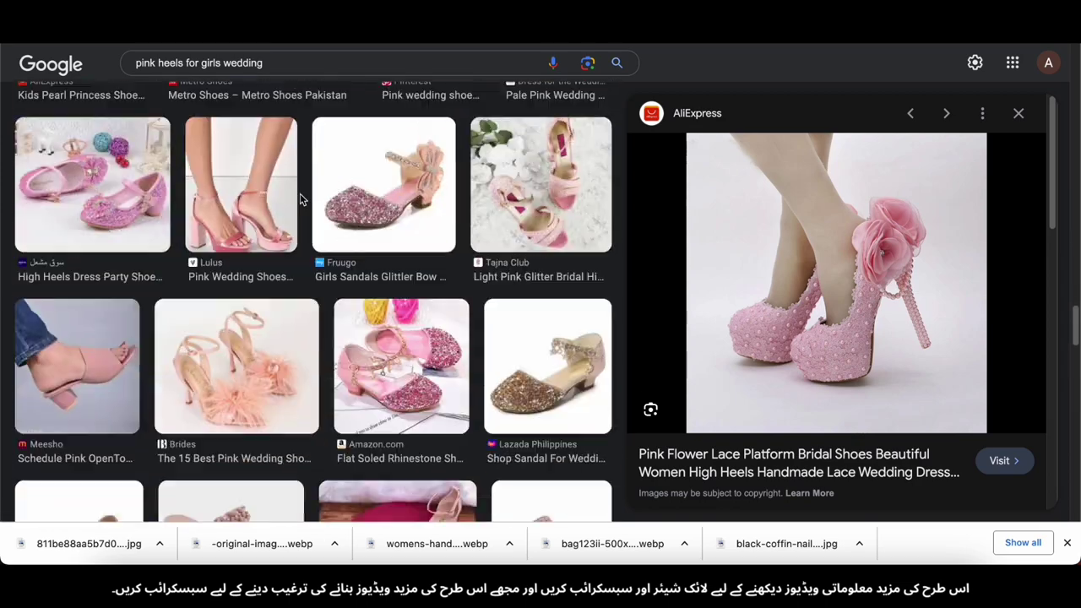
left_click(287, 200)
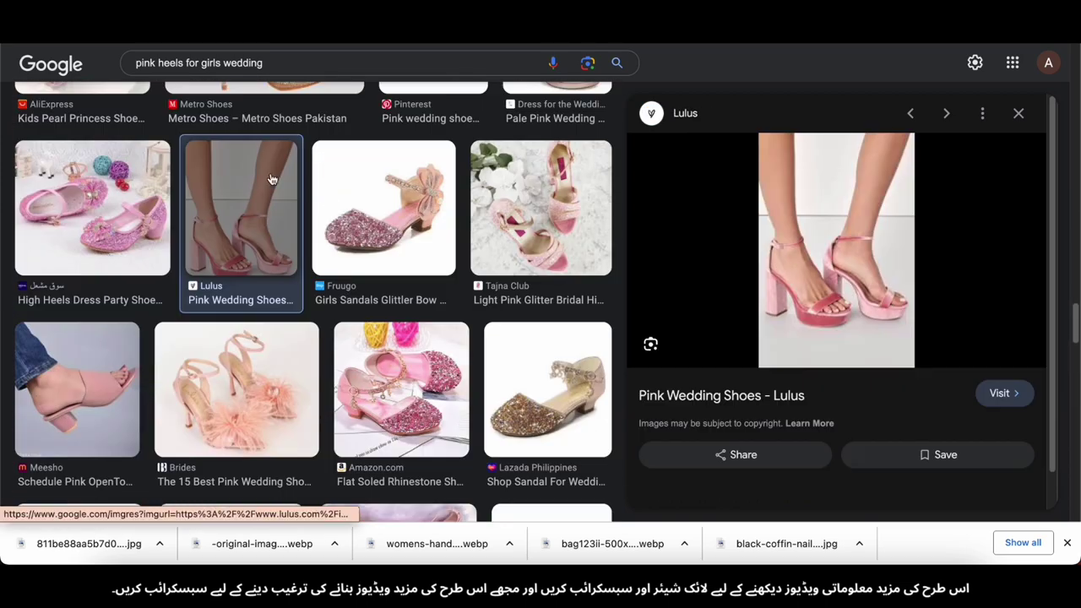
scroll(699, 286, "down", 5)
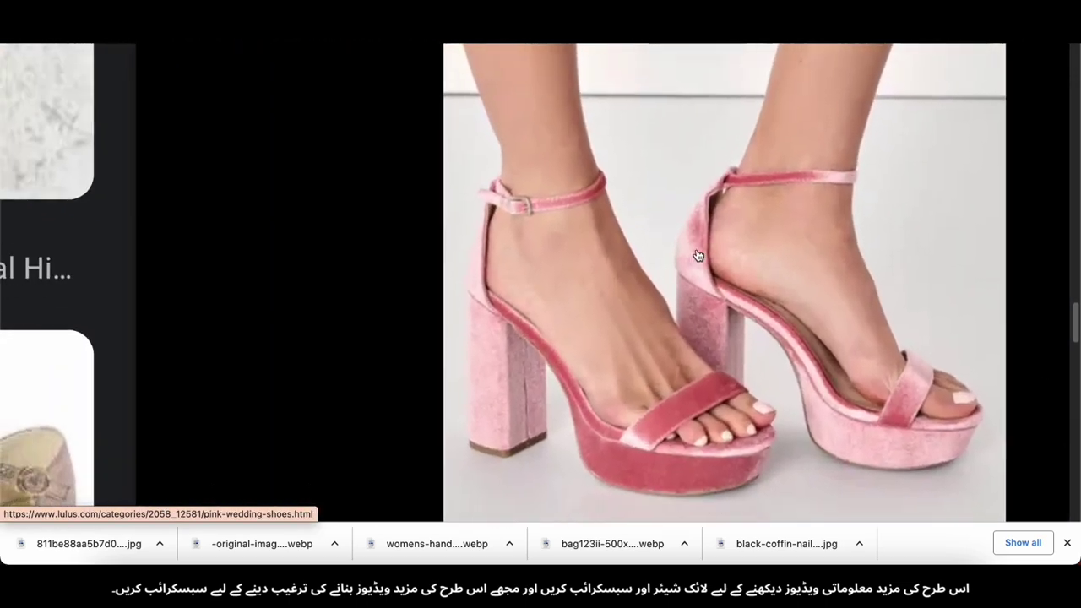
scroll(692, 237, "down", 8)
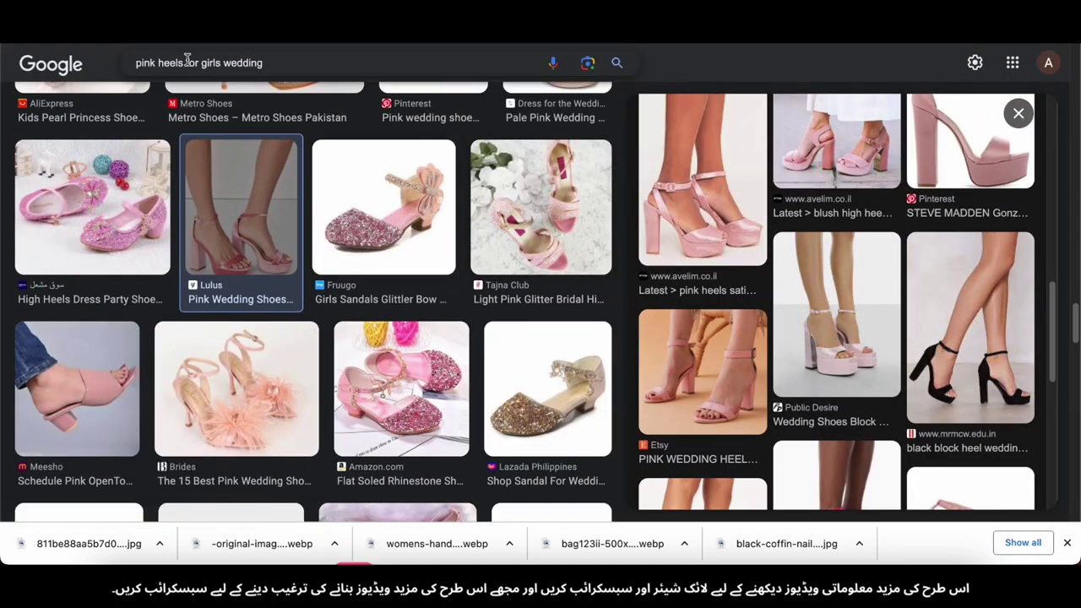
- Search images for "pink heels", refine the search to "pink heels sandals", and preview the IndiaMART high heel sandal
key("Return")
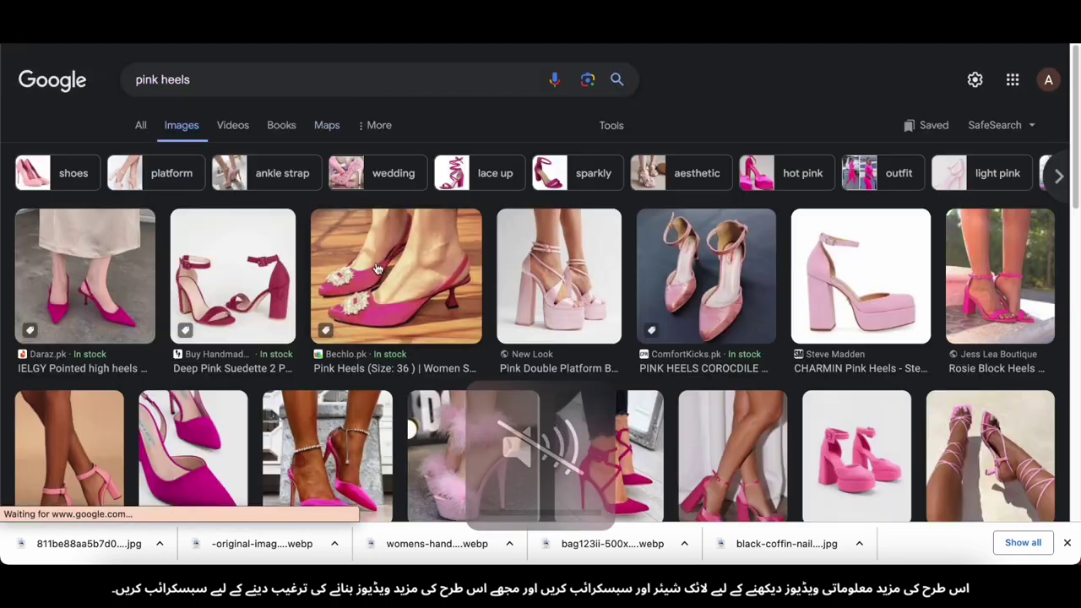
left_click(304, 66)
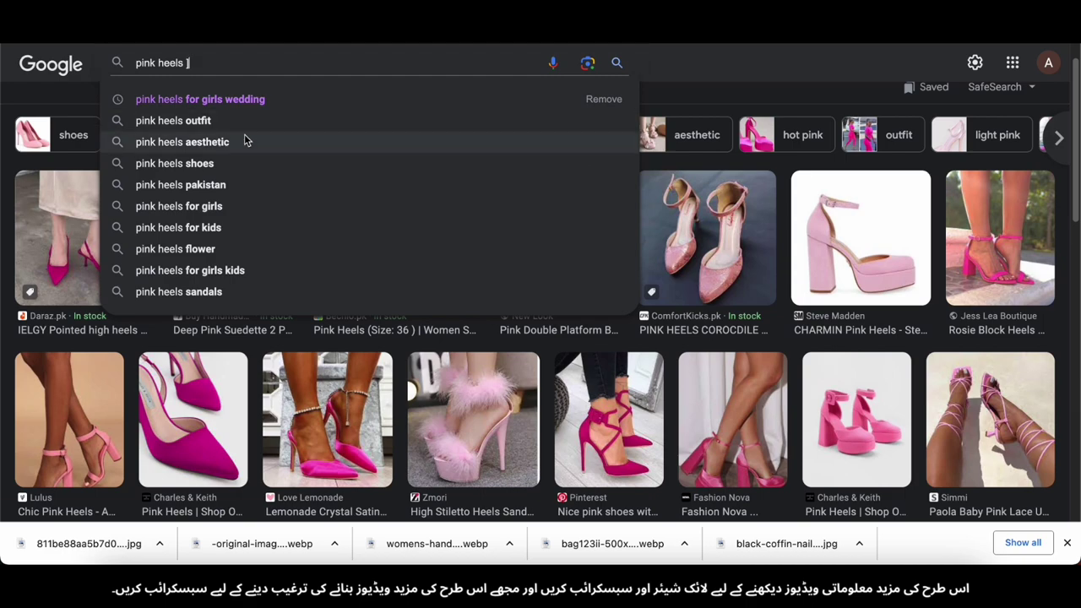
left_click(223, 101)
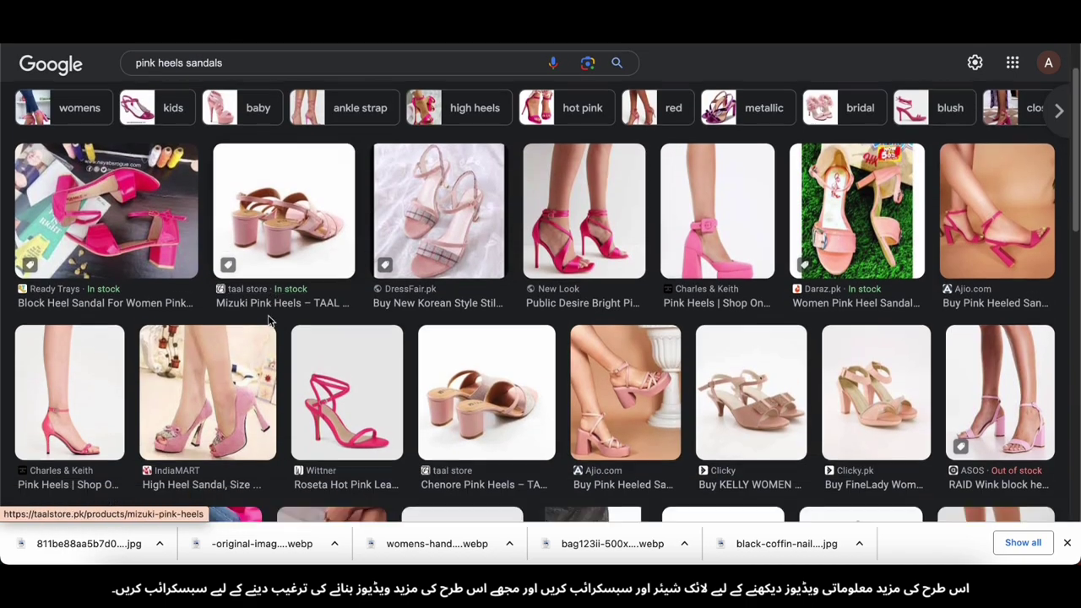
left_click(210, 397)
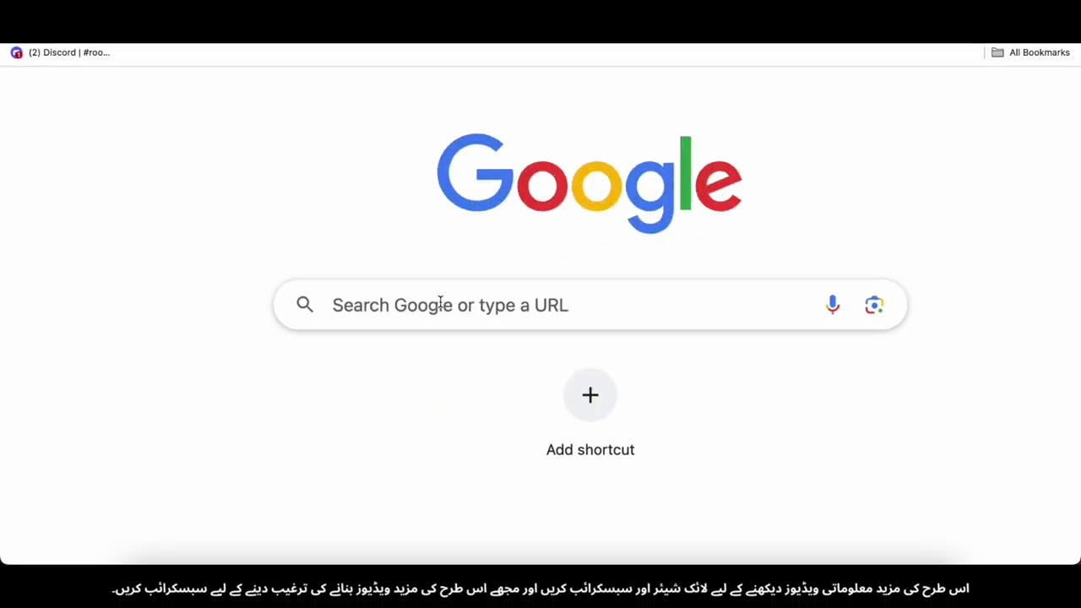
- Search Google for Canva and open the official Canva website
left_click(440, 301)
type("canca")
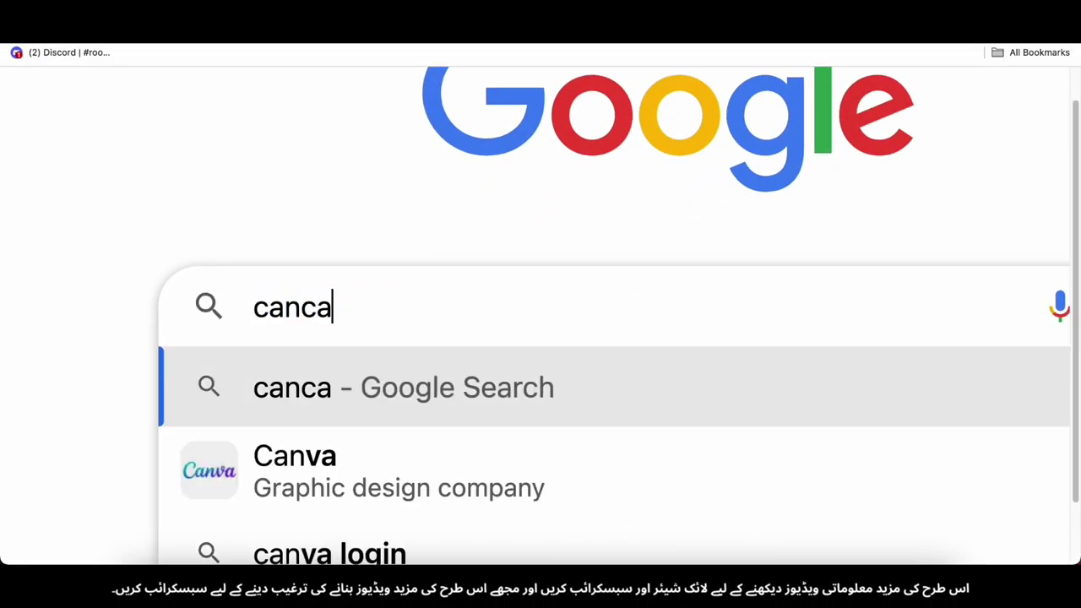
key("Return")
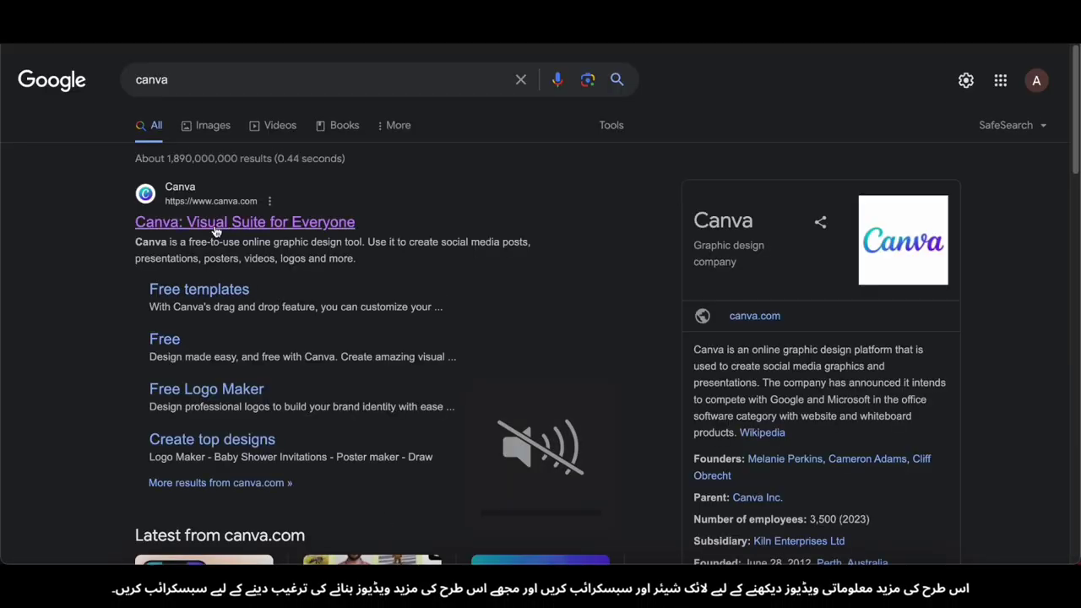
left_click(175, 223)
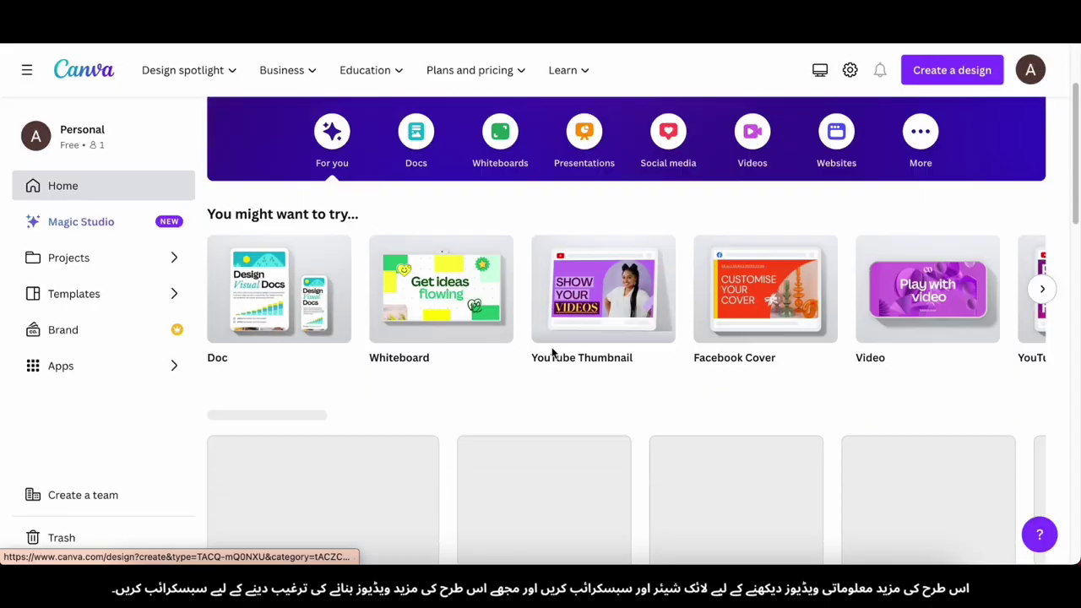
- Create a new YouTube Shorts design at 1080 × 1920 px
scroll(554, 354, "down", 3)
scroll(554, 354, "up", 4)
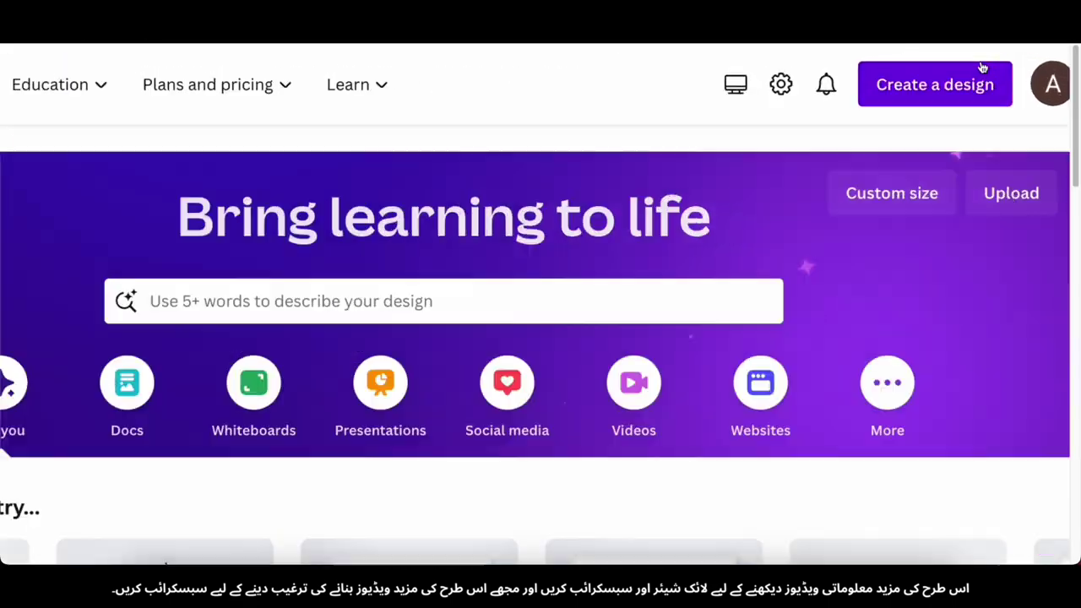
left_click(978, 72)
scroll(427, 345, "down", 5)
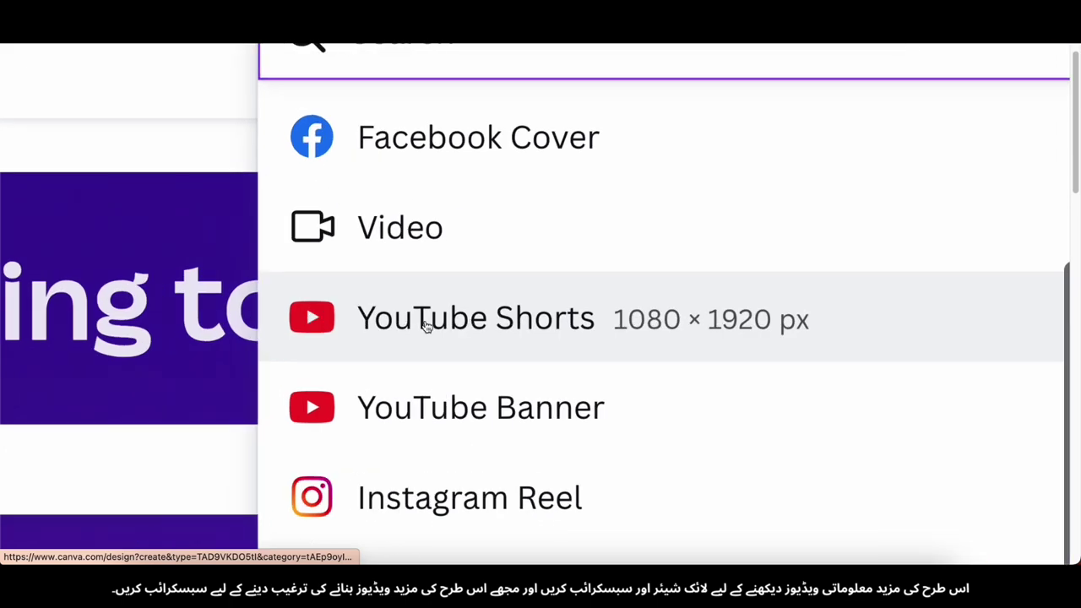
left_click(461, 319)
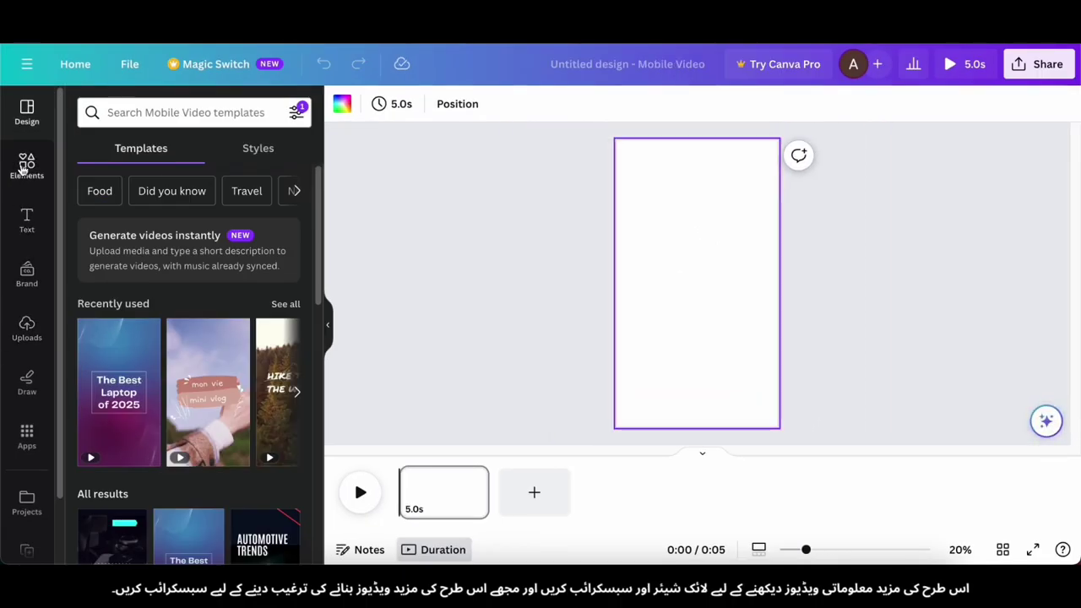
- Add the uploaded pink gown photo to the blank page
left_click(26, 330)
left_click(115, 397)
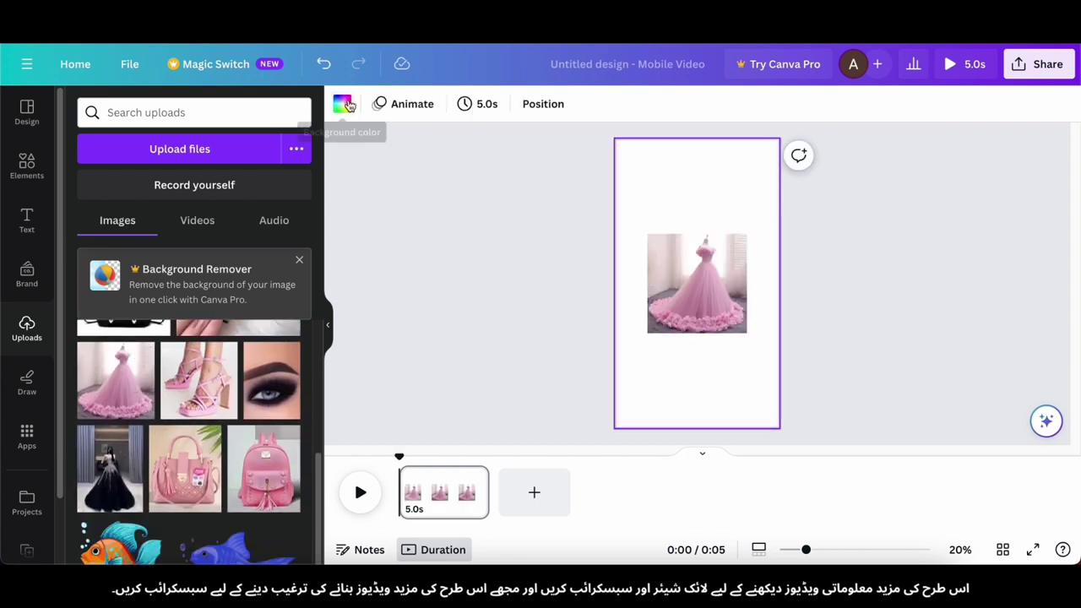
- Try a black-to-blue gradient as the page background and open its blue color stop for editing
left_click(344, 103)
left_click(279, 414)
left_click(164, 516)
scroll(144, 440, "down", 1)
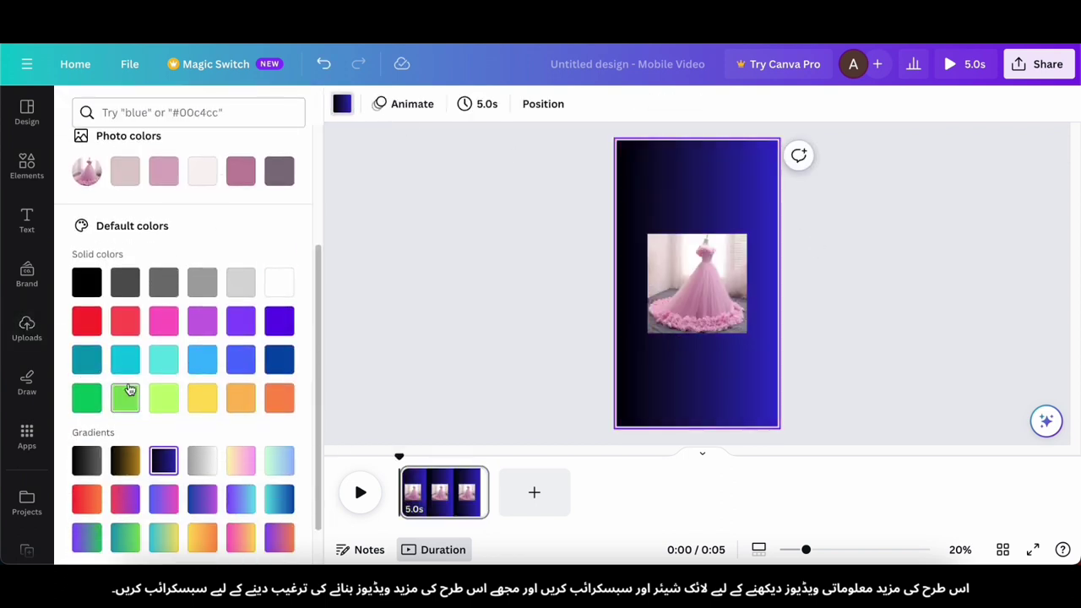
scroll(95, 287, "up", 2)
left_click(87, 135)
left_click(136, 234)
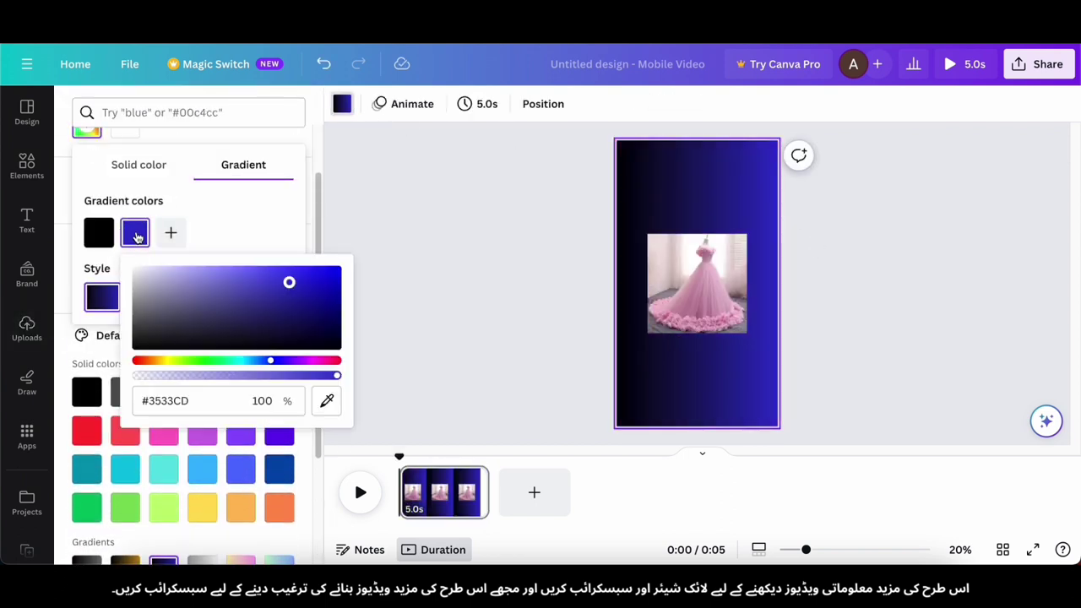
left_click(138, 236)
left_click(195, 415)
- Try a solid page background and adjust its custom color to a dark maroon
left_click(279, 469)
scroll(178, 338, "up", 1)
left_click(87, 176)
left_click(95, 340)
left_click_drag(96, 341, 89, 341)
left_click_drag(289, 272, 290, 302)
- Move the pink gown photo to the upper part of the page and enlarge it to nearly the full page width
left_click_drag(735, 282, 712, 194)
left_click_drag(724, 246, 772, 295)
- Set the page background to solid black
left_click(696, 363)
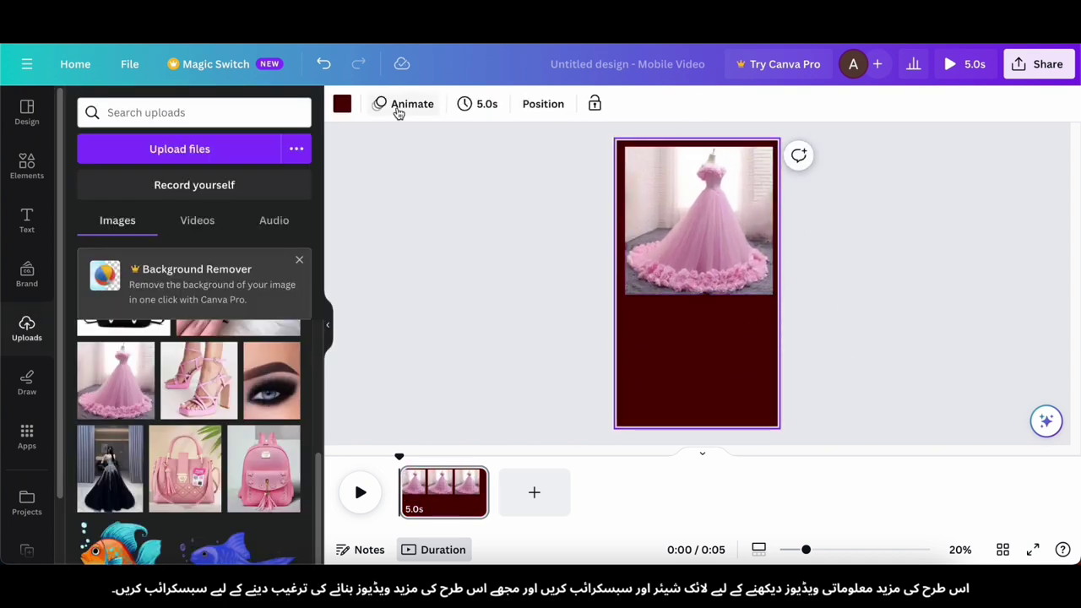
left_click(341, 103)
left_click(86, 305)
- Shift the pink gown photo slightly to the left within the upper half of the page
left_click(651, 225)
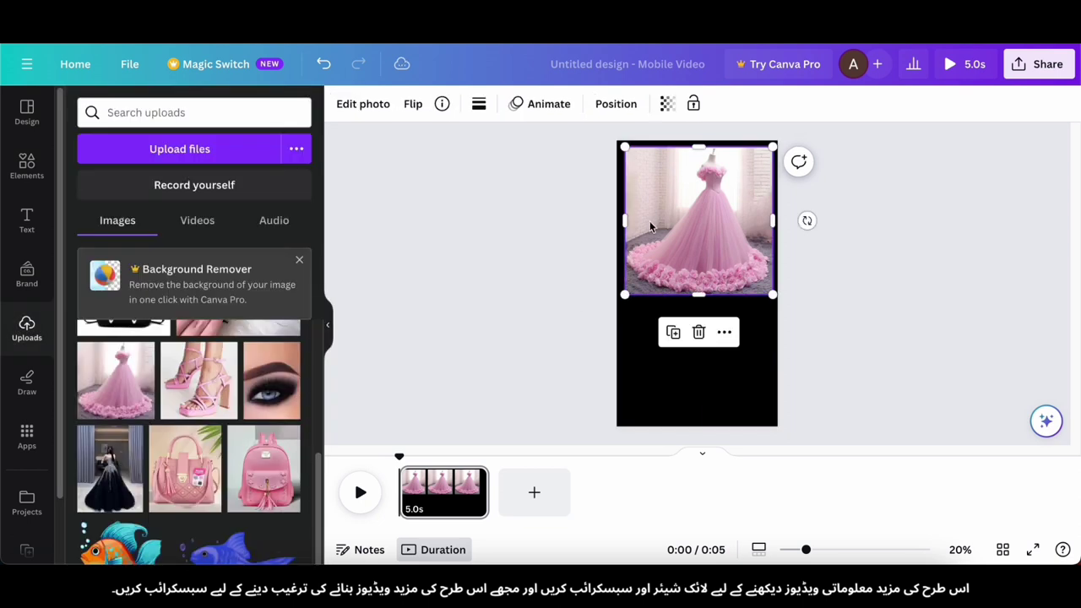
left_click_drag(651, 224, 648, 223)
left_click(673, 314)
scroll(196, 490, "up", 1)
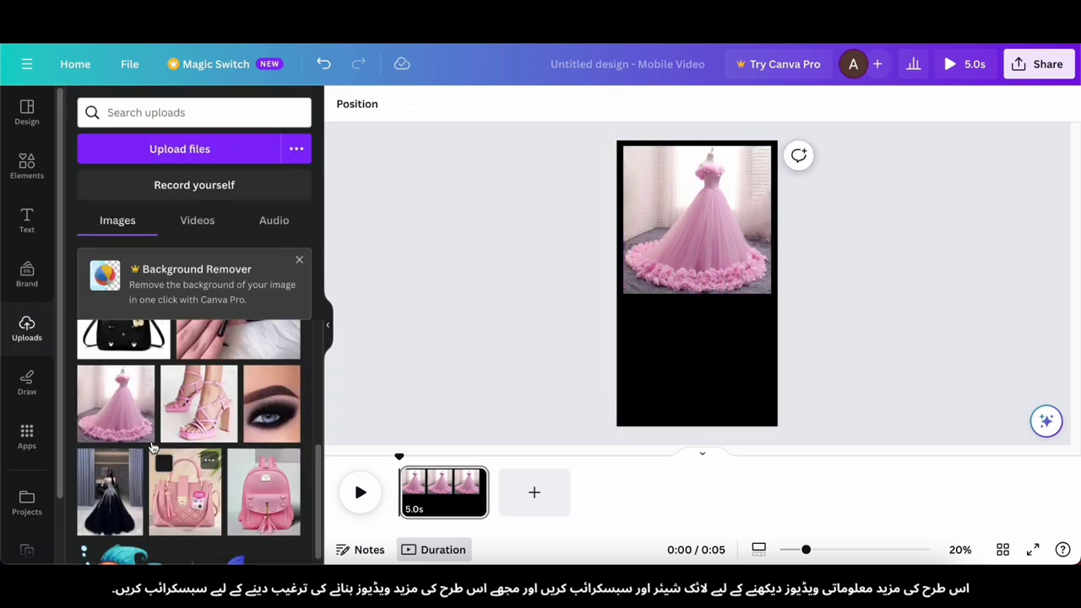
- Try placing the uploaded pink handbag photo below the pink gown photo
left_click(196, 497)
left_click_drag(723, 316, 723, 364)
left_click_drag(701, 264, 708, 307)
left_click_drag(675, 380, 661, 376)
- Crop a narrow strip off the top of the pink gown photo and move it back up near the page's upper edge
left_click(689, 211)
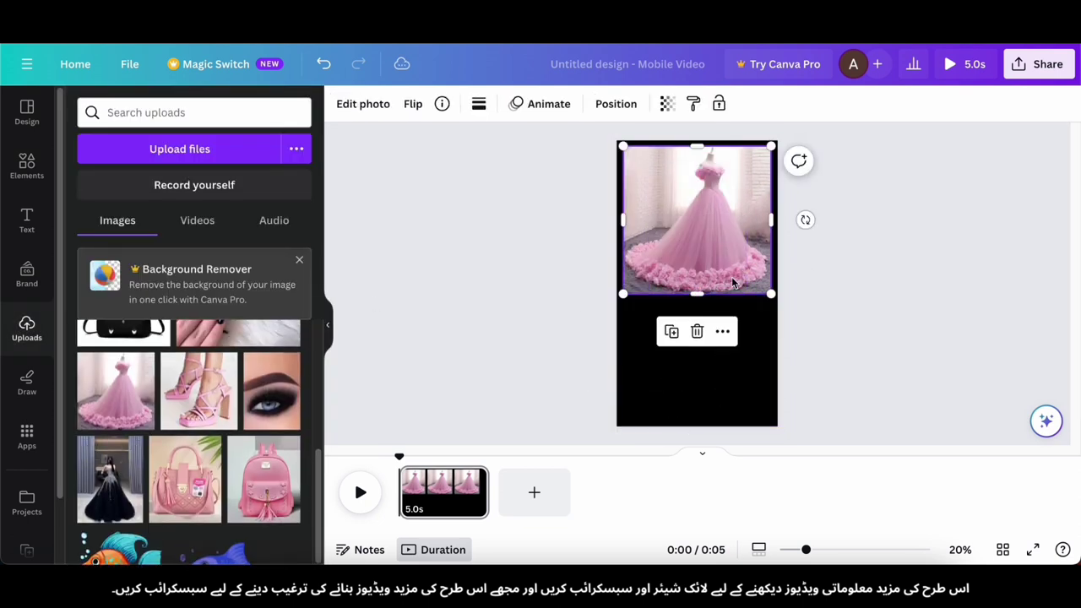
left_click_drag(696, 146, 697, 156)
left_click_drag(713, 199, 713, 188)
- Position the black gown photo below the pink gown photo and resize it to about 992 × 915 to fill the lower half
left_click_drag(667, 371, 661, 358)
left_click_drag(724, 383, 772, 429)
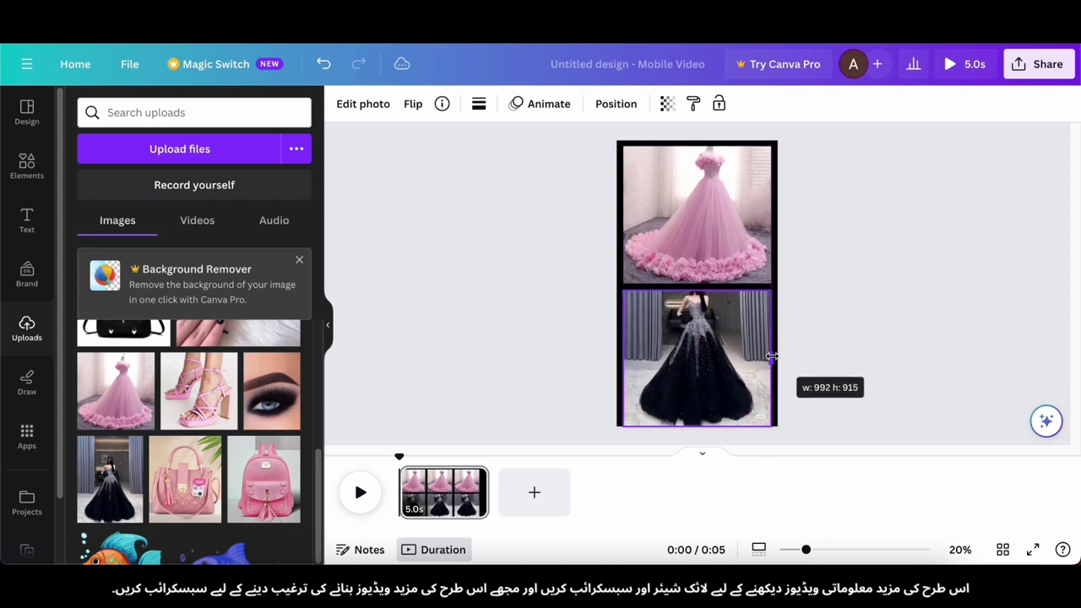
left_click_drag(772, 357, 772, 356)
left_click(802, 300)
- Nudge the pink gown photo upward, enlarge it slightly, and center it horizontally on the page
left_click(720, 235)
scroll(719, 234, "up", 5)
key("Up")
key("Up")
key("Up")
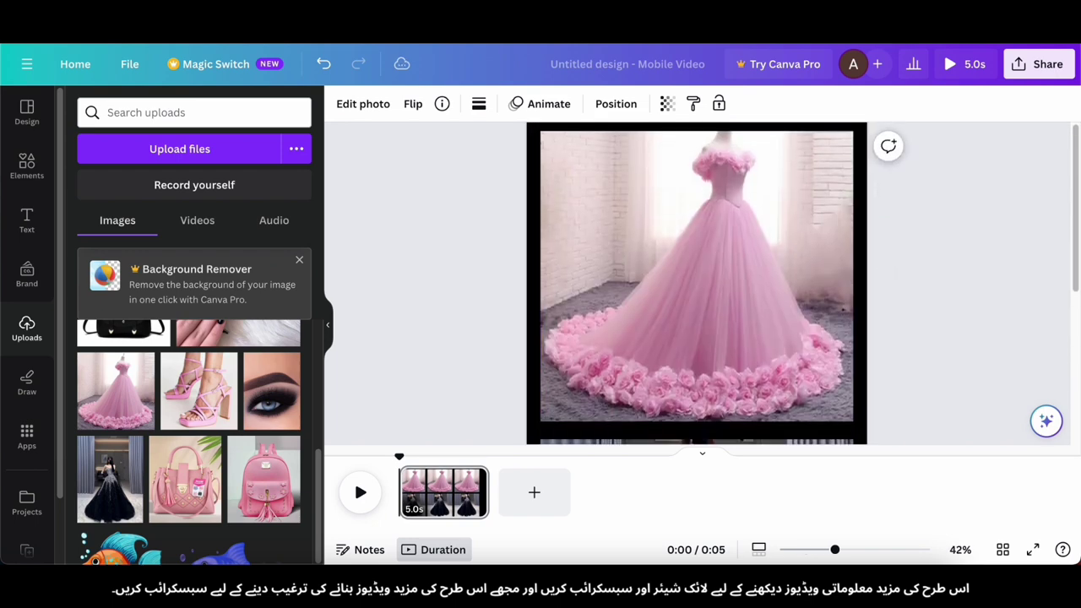
left_click_drag(540, 421, 532, 429)
left_click_drag(634, 316, 638, 314)
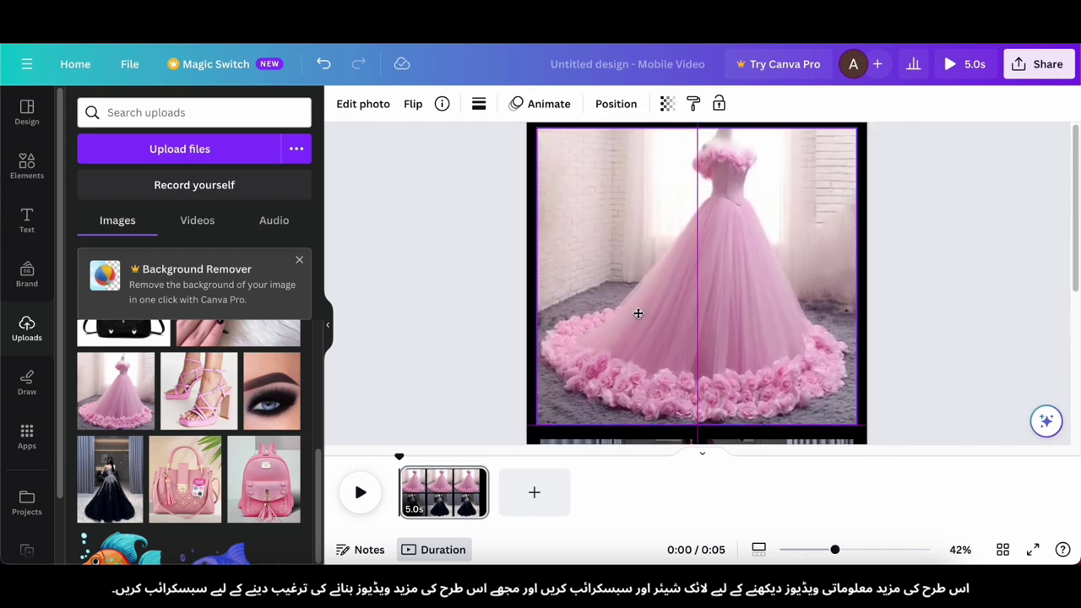
- Center the black gown photo below the pink one and trim its bottom edge to leave a thin black border
scroll(929, 350, "down", 3)
left_click(713, 353)
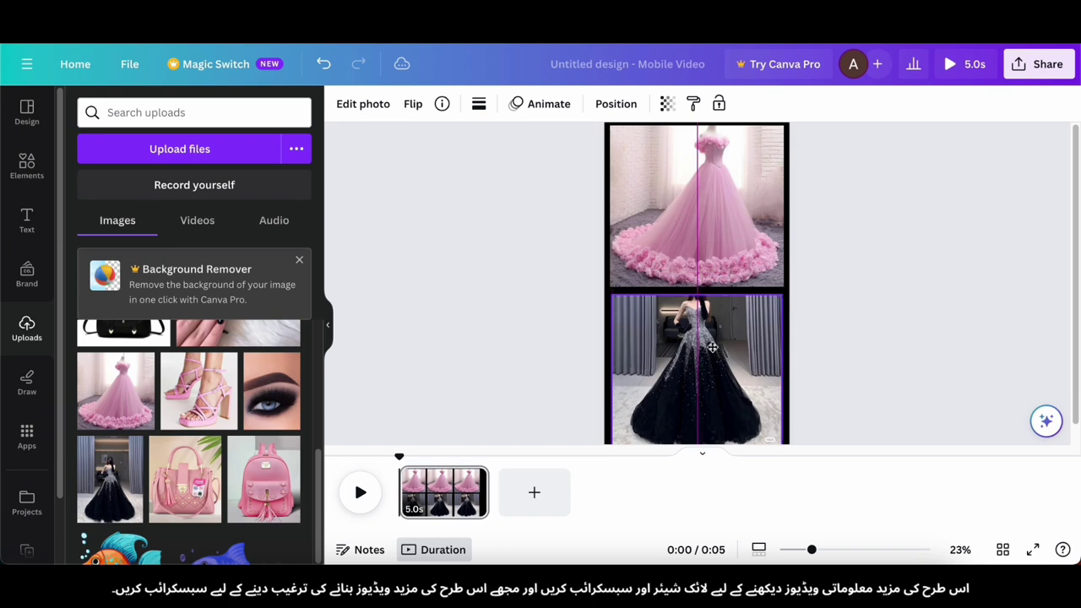
scroll(736, 335, "down", 1)
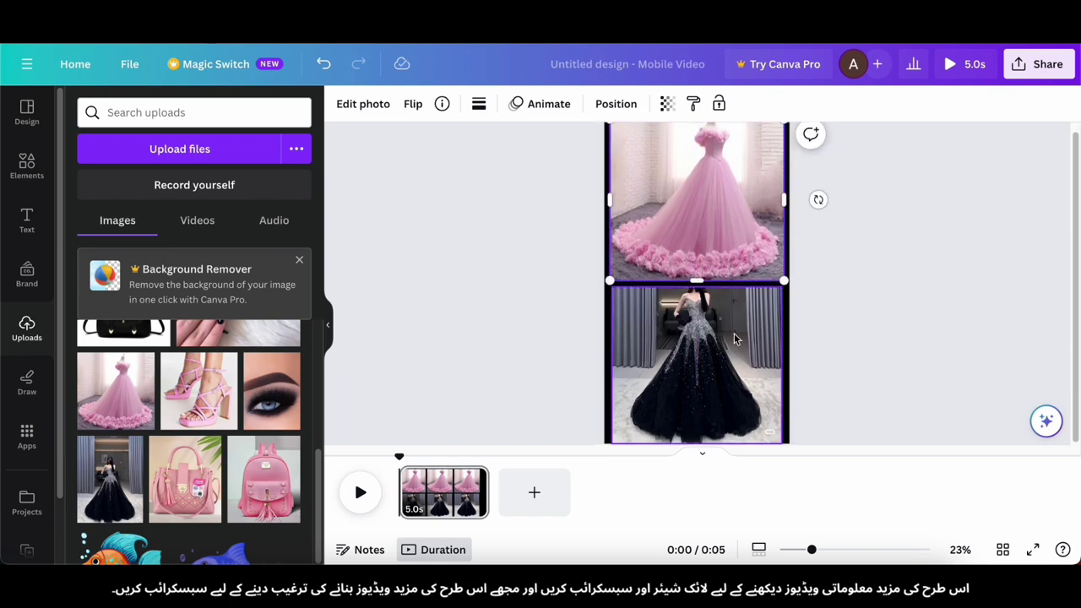
left_click(735, 336)
scroll(734, 336, "up", 5)
left_click_drag(695, 441, 693, 433)
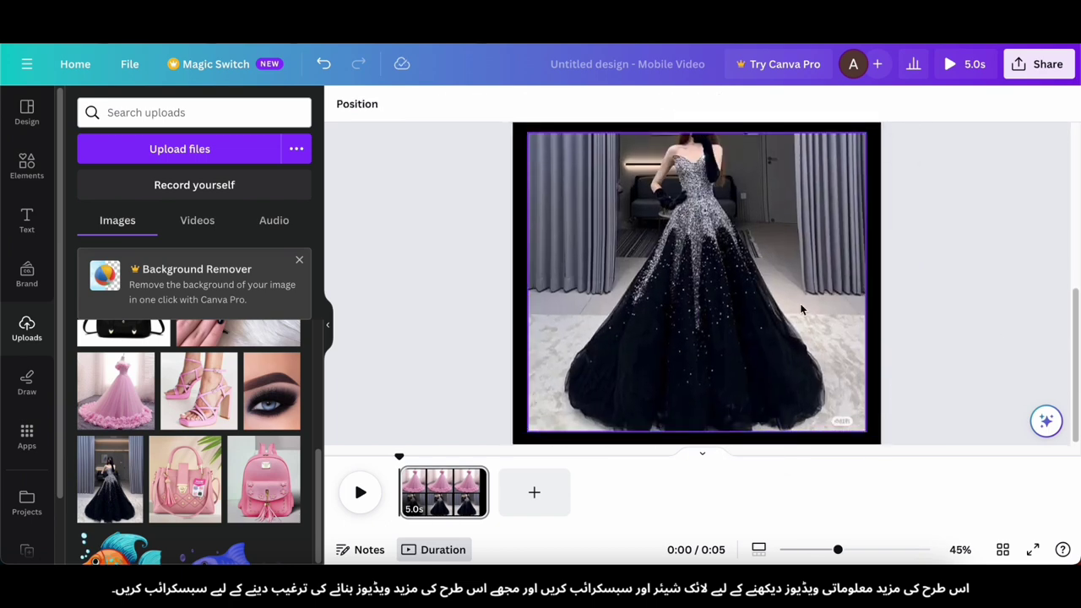
left_click(982, 326)
scroll(981, 327, "down", 4)
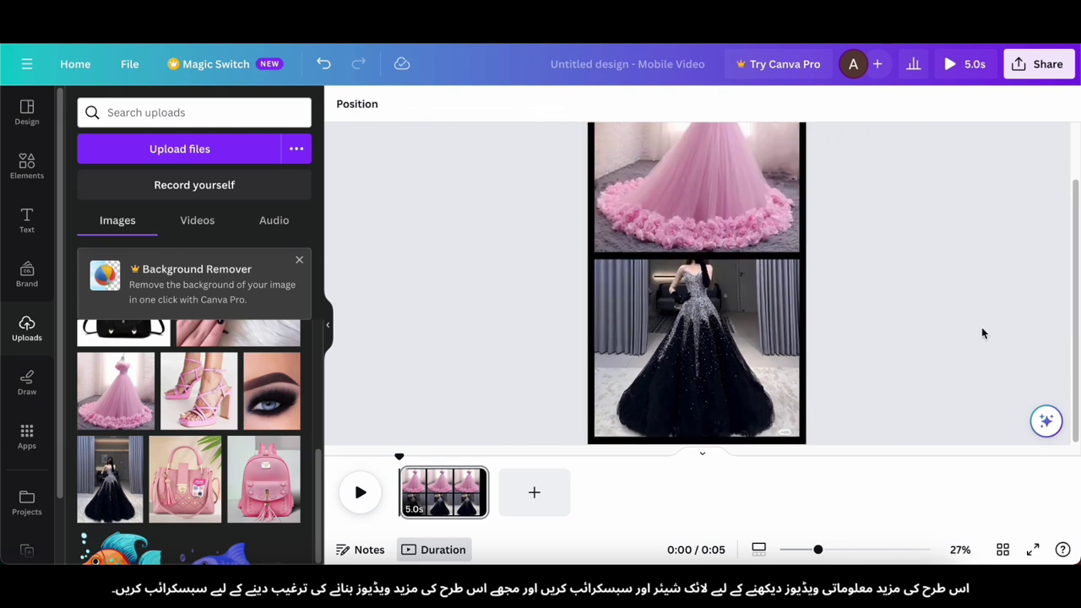
- Adjust the two gown photos so only a thin, even gap separates them
scroll(910, 332, "up", 1)
left_click(713, 197)
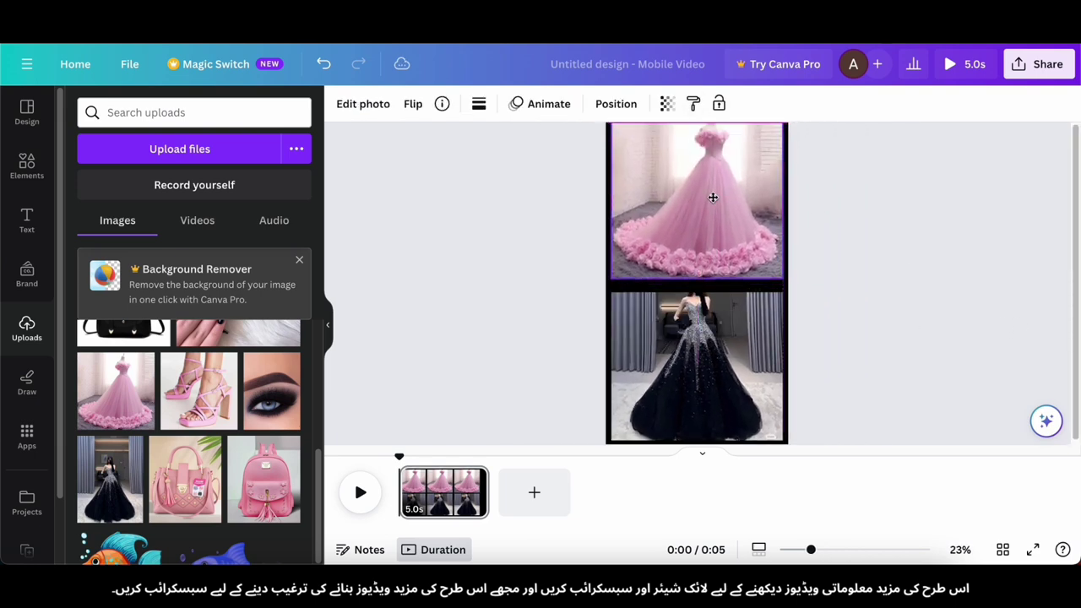
left_click(700, 296)
scroll(700, 292, "up", 3)
left_click(930, 285)
scroll(931, 285, "down", 4)
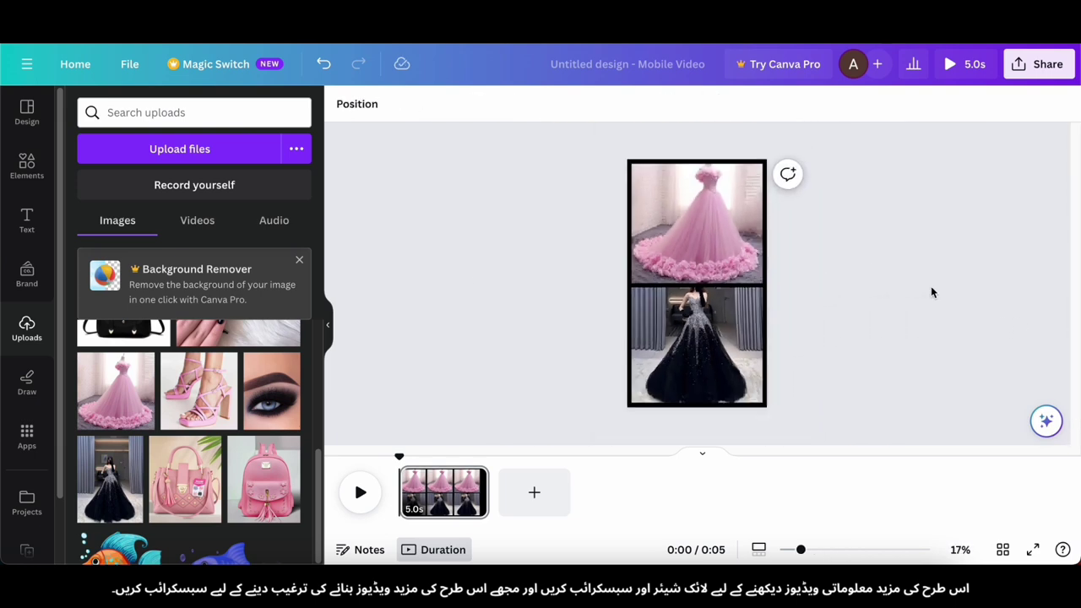
- Try a solid turquoise page background behind the two gown photos
scroll(907, 283, "up", 2)
left_click(780, 386)
left_click(342, 104)
scroll(238, 391, "down", 4)
scroll(236, 391, "down", 1)
left_click(163, 311)
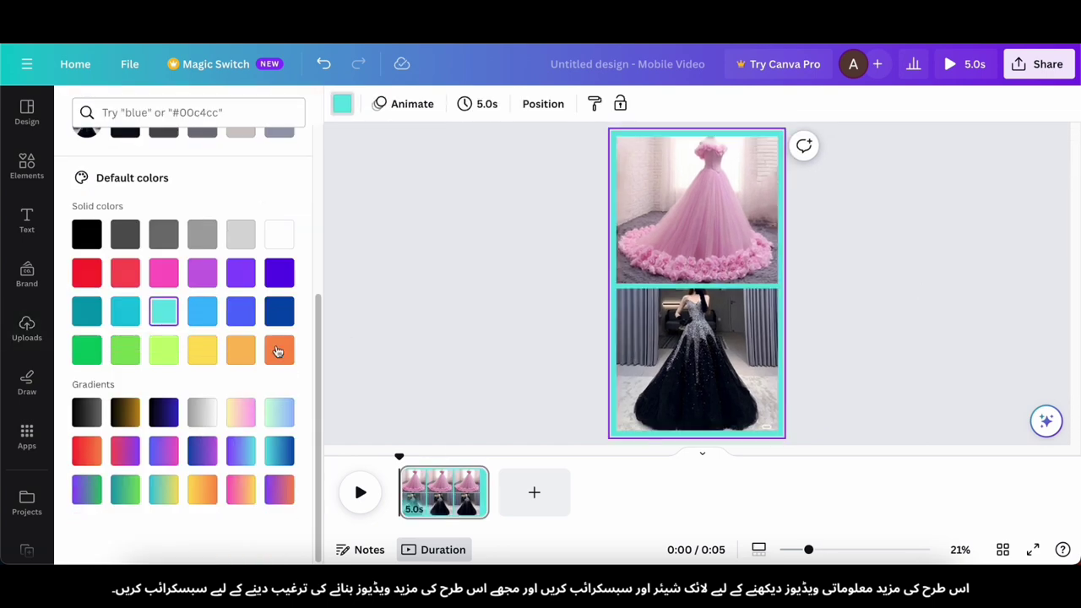
- Change the page background to the near-black color taken from the black gown photo
scroll(118, 160, "up", 1)
left_click(124, 162)
left_click(451, 277)
scroll(833, 237, "up", 1)
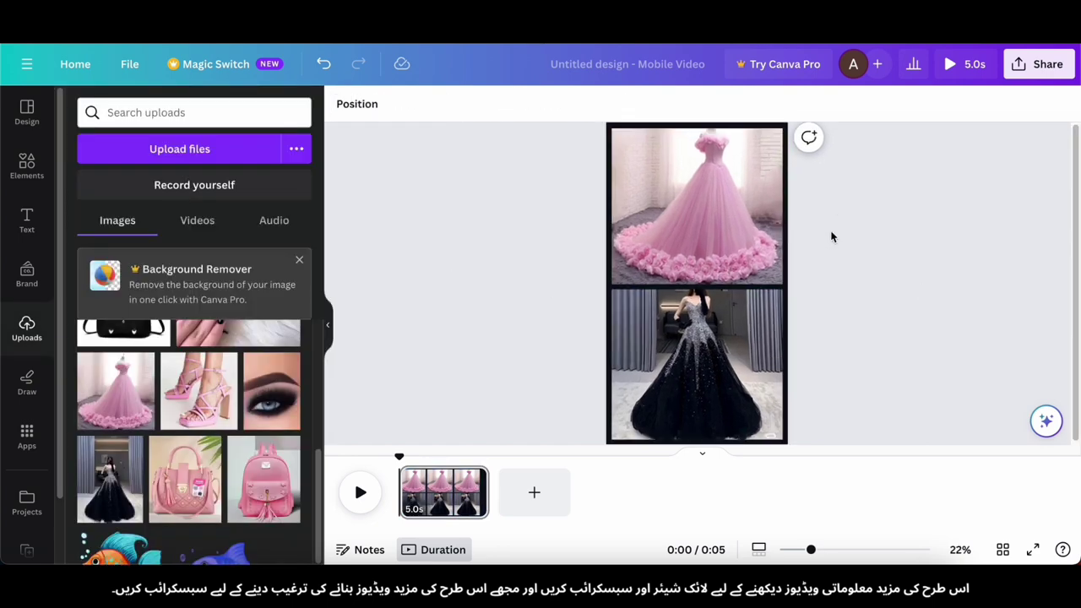
- Add a square shape and reshape it into a small horizontal rectangle centered at the top of the pink gown photo
left_click(27, 163)
left_click(107, 237)
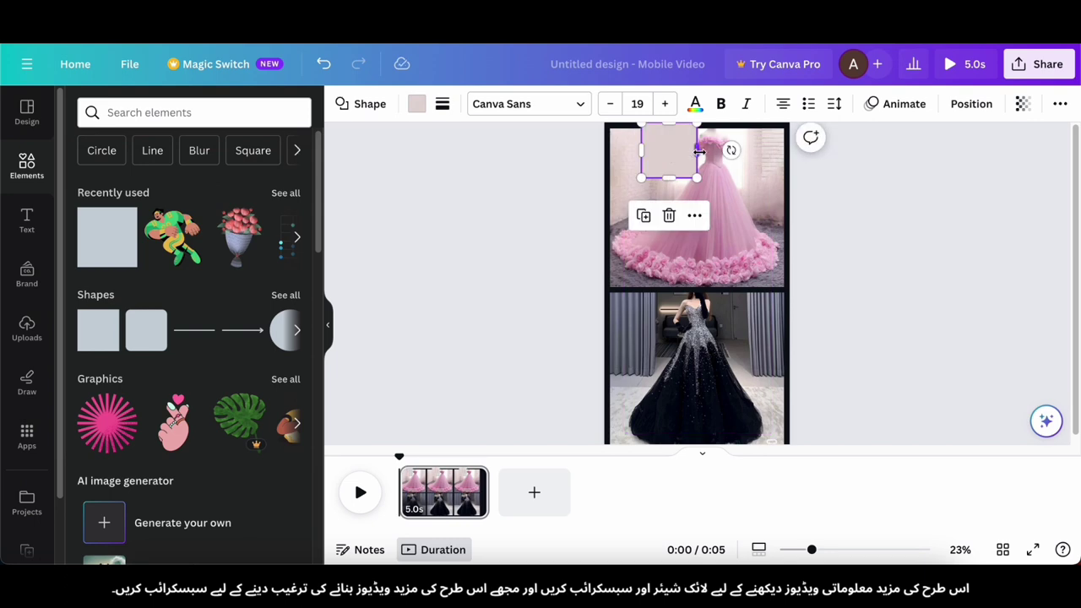
scroll(851, 166, "down", 3)
mouse_move(699, 175)
left_mouse_down()
mouse_move(699, 139)
mouse_move(681, 179)
left_mouse_up()
scroll(851, 167, "up", 5)
scroll(680, 160, "up", 1)
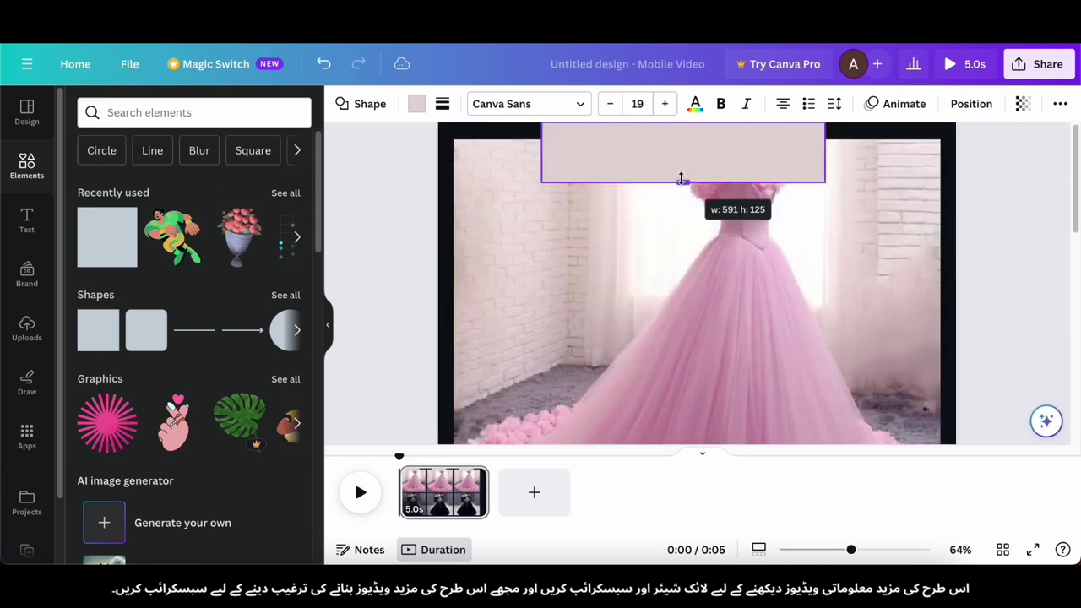
- Give the small rectangle a solid white border
left_click(442, 103)
left_click(442, 103)
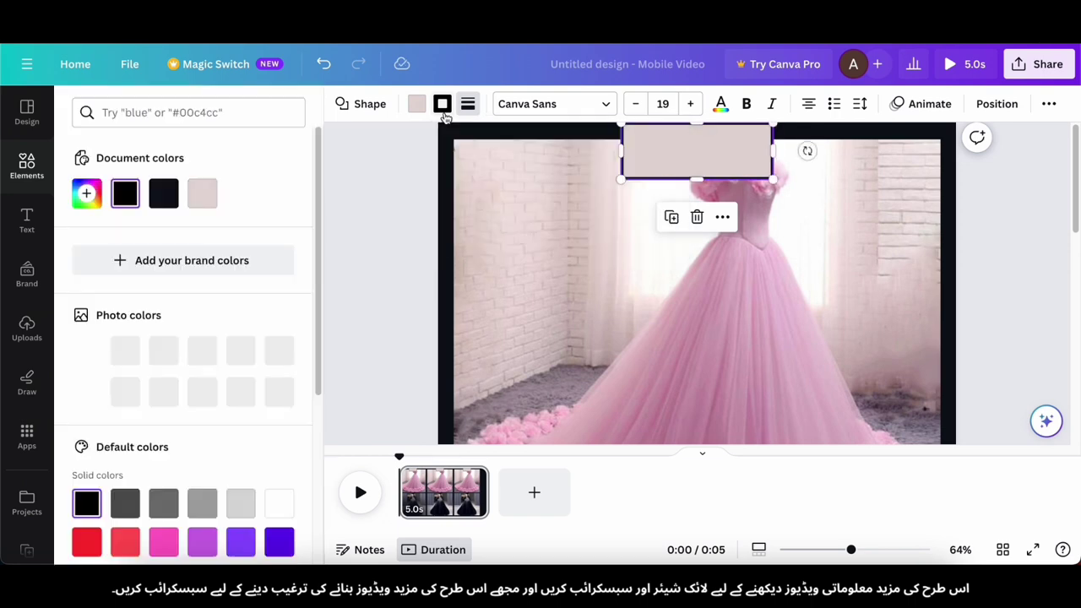
scroll(101, 380, "down", 2)
- Fill the small rectangle with a custom dark red
left_click(416, 104)
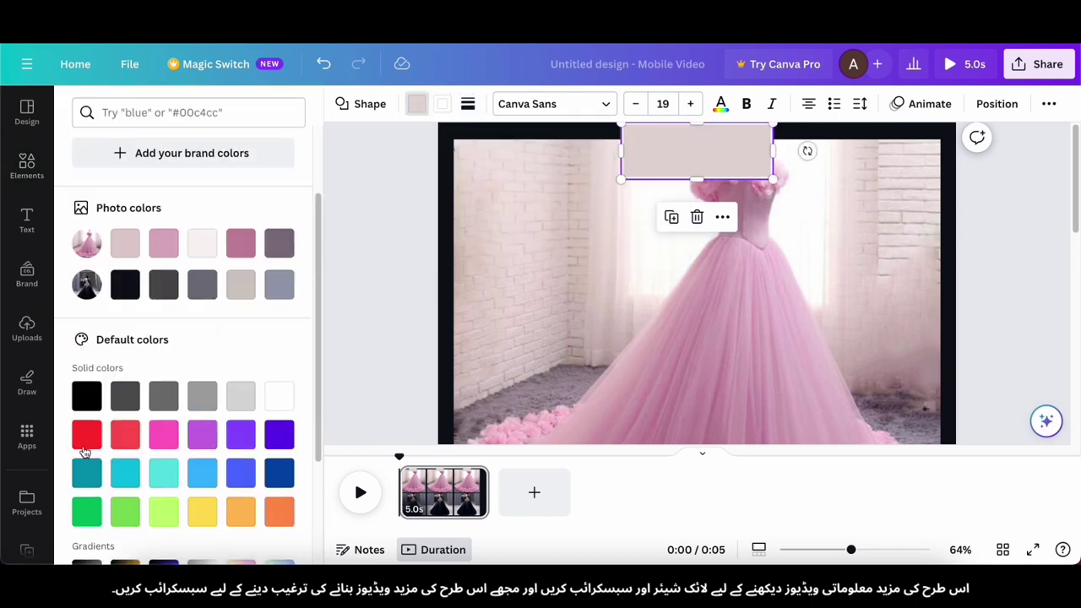
left_click(87, 442)
scroll(93, 439, "up", 2)
left_click(87, 193)
left_click(289, 301)
left_click(377, 287)
scroll(377, 288, "down", 5)
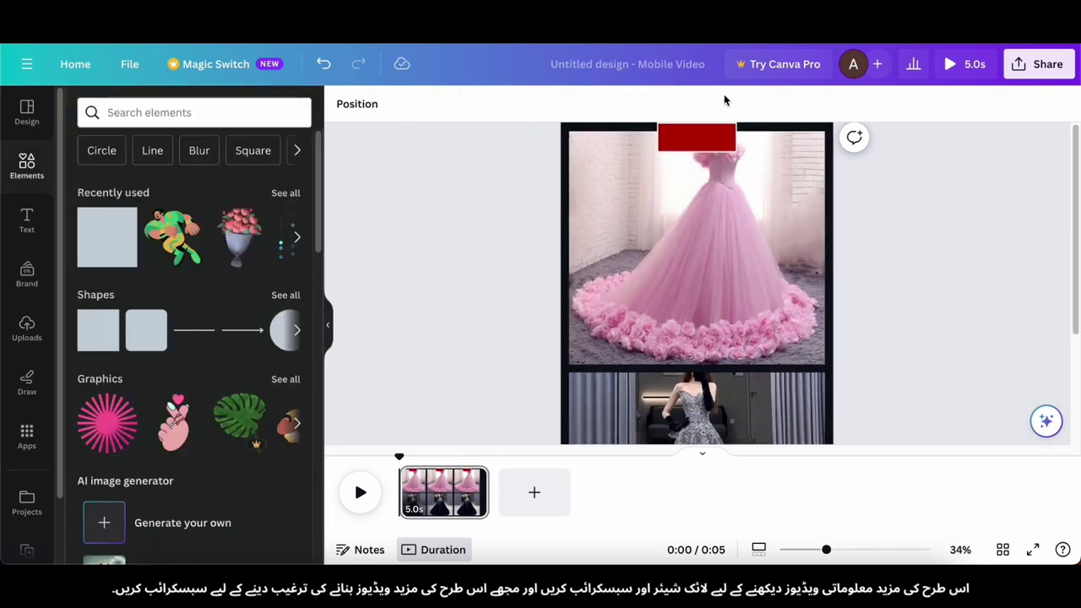
- Nudge the dark red rectangle slightly down from the page's top edge
scroll(688, 152, "up", 6)
left_click_drag(677, 158, 673, 161)
left_click(507, 186)
scroll(379, 193, "down", 5)
left_click(380, 193)
- Add a heading in the Helvetica World font and enter the first person's name
left_click(26, 222)
left_click(193, 290)
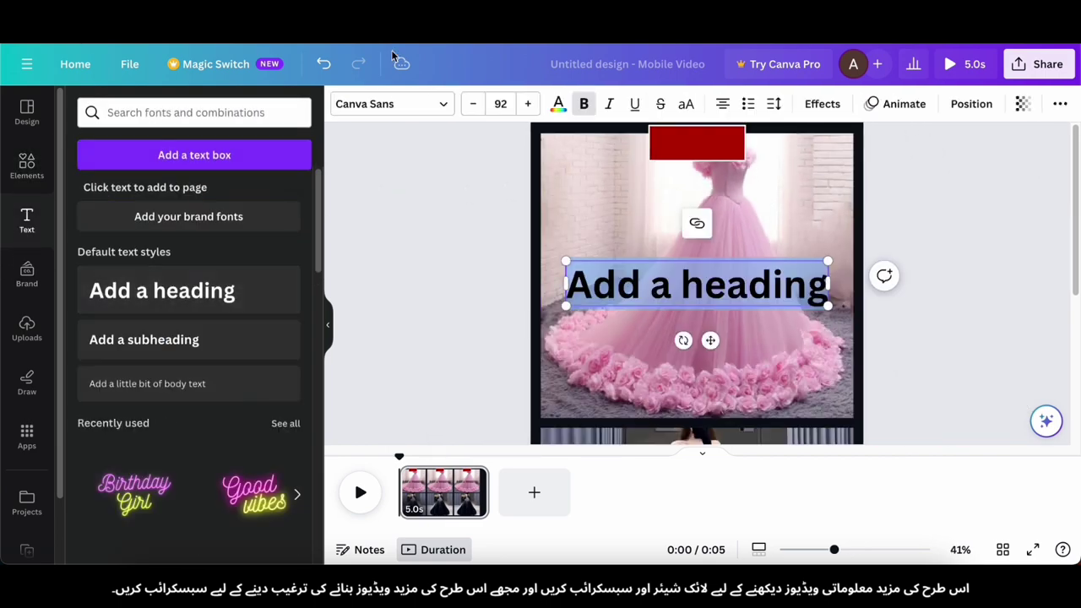
left_click(386, 104)
left_click(132, 296)
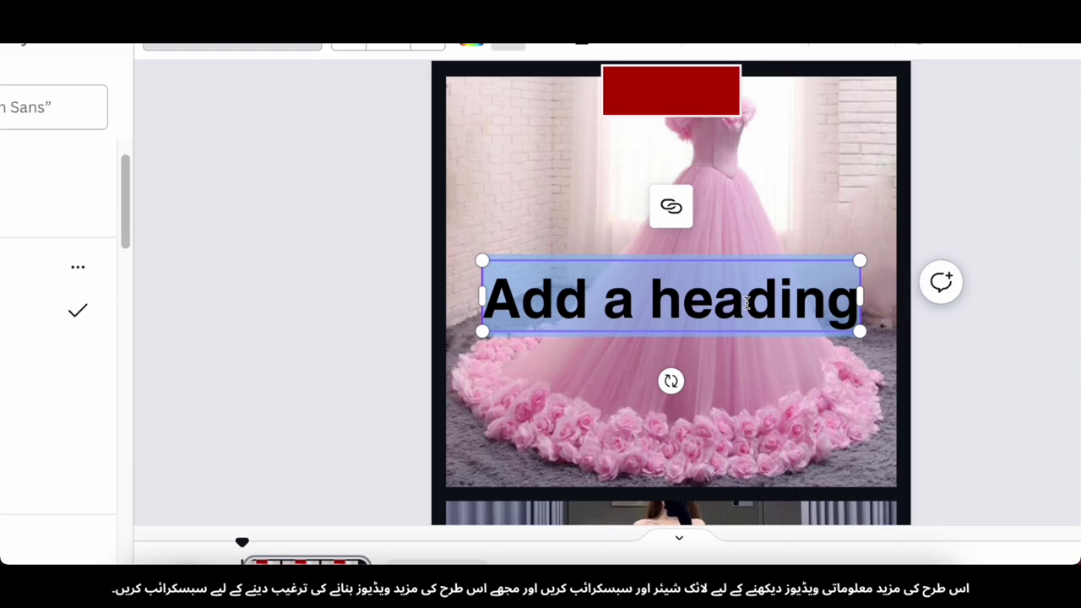
type("Lisa")
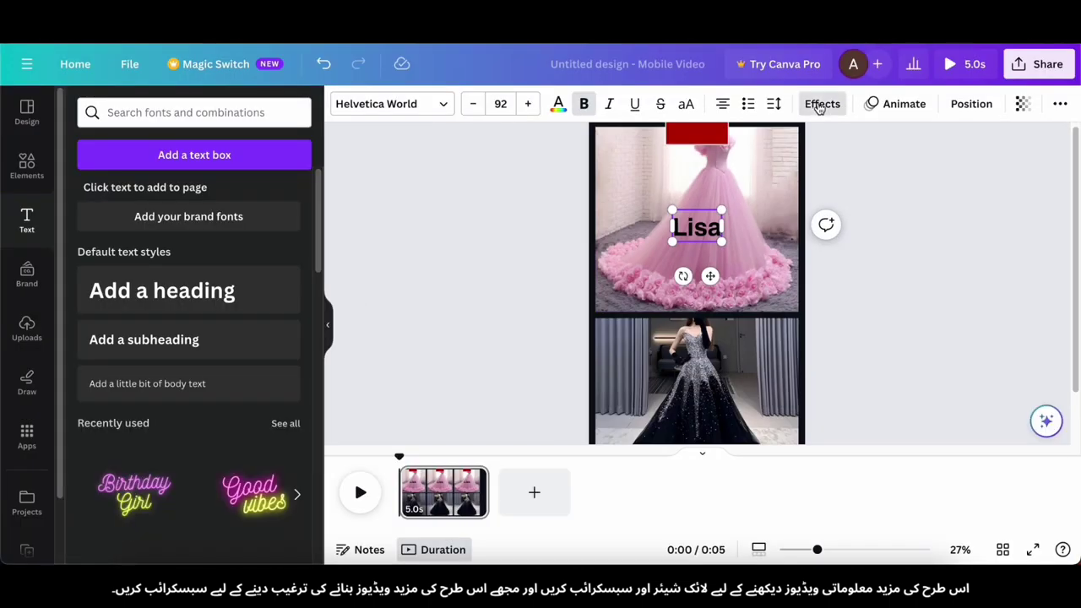
- Give the name heading a soft shadow effect and color it white
left_click(851, 93)
left_click(558, 104)
scroll(318, 375, "down", 5)
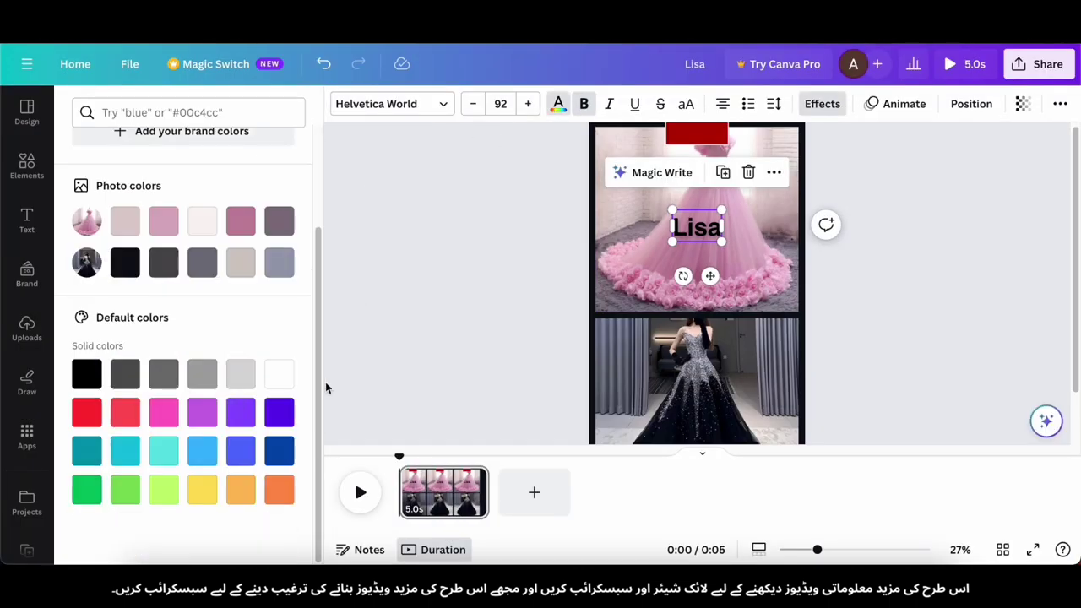
left_click(276, 374)
left_click(526, 247)
- Place the name heading on the dark red rectangle, shrink it to about size 57, and center it there
left_click_drag(697, 227, 698, 139)
scroll(699, 140, "up", 10)
left_click_drag(828, 304, 738, 245)
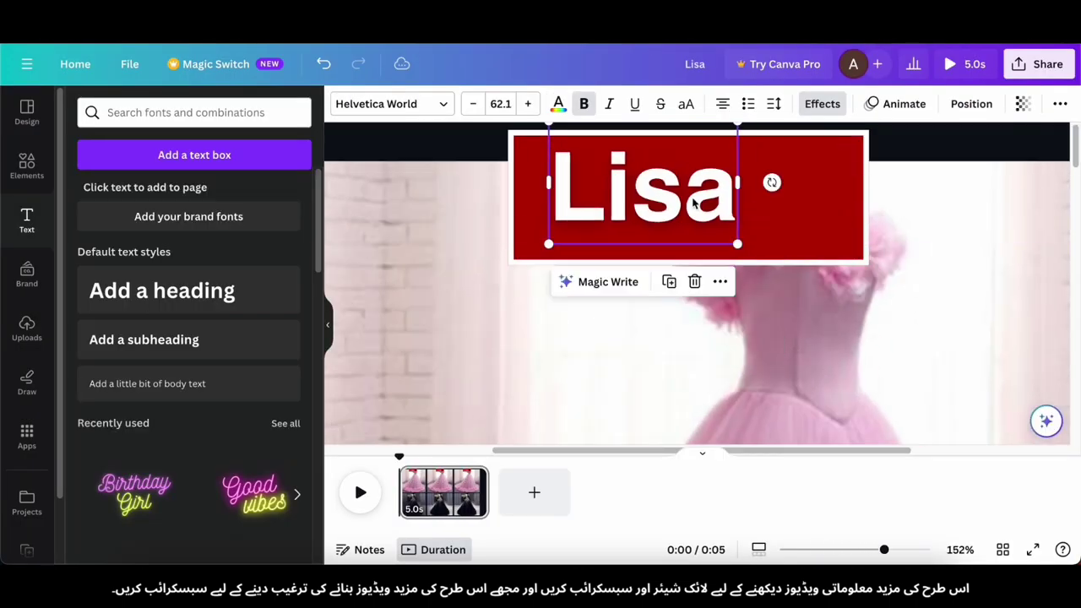
left_click_drag(698, 205, 743, 219)
left_click_drag(782, 258, 773, 254)
- Copy the red rectangle with its name text and center the copy over the top edge of the black gown photo
scroll(636, 229, "down", 5)
left_click(647, 208)
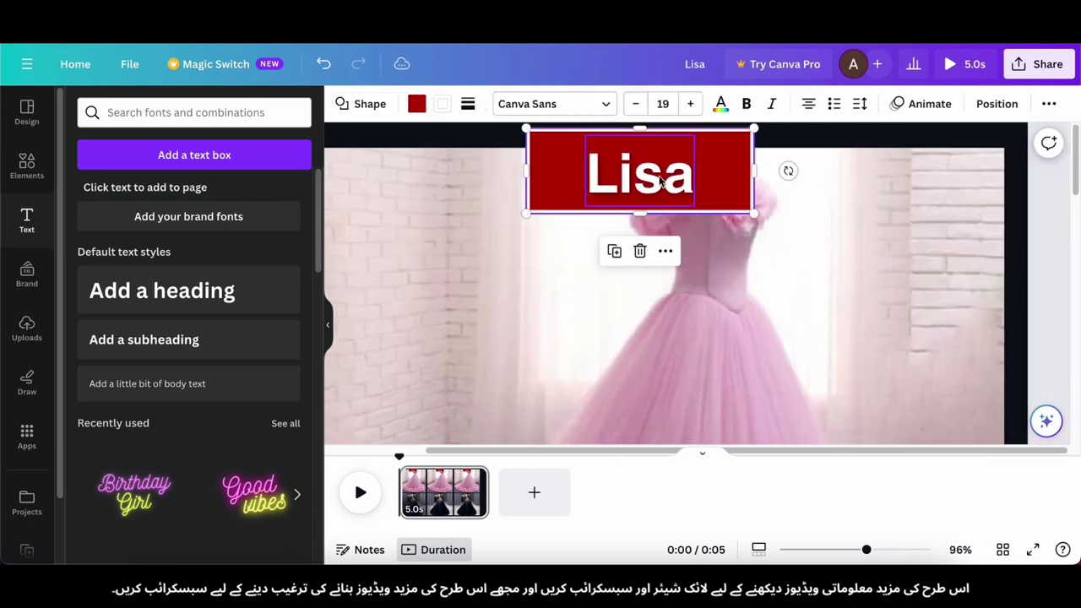
scroll(783, 204, "down", 5)
scroll(856, 268, "down", 3)
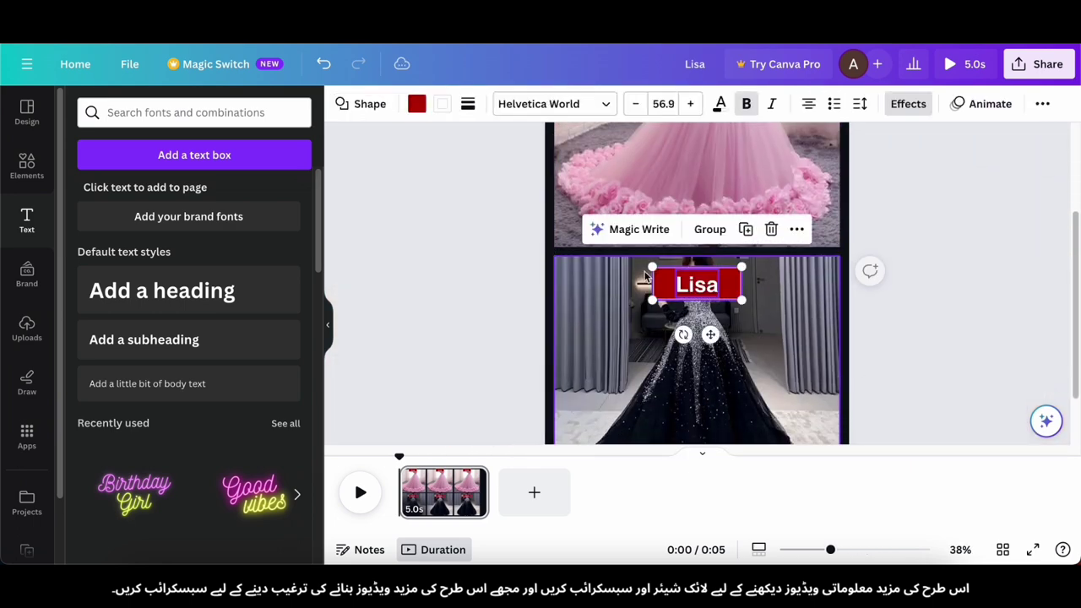
scroll(687, 285, "up", 8)
scroll(704, 289, "down", 1)
left_click_drag(701, 308, 701, 290)
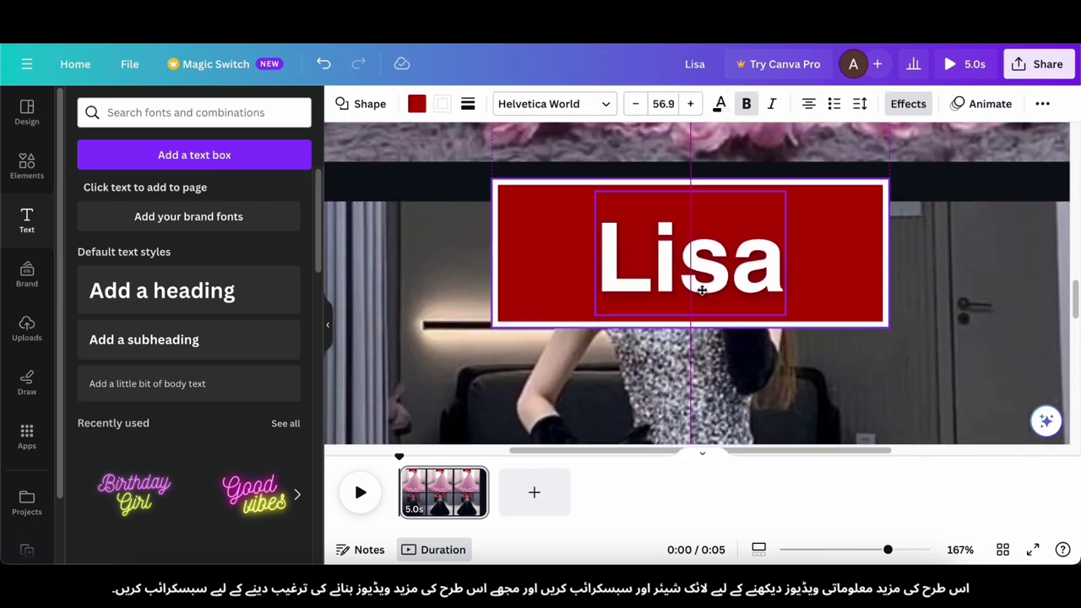
- Replace the text on the lower label with the second person's name
double_click(843, 277)
type("Lina")
scroll(1030, 340, "down", 8)
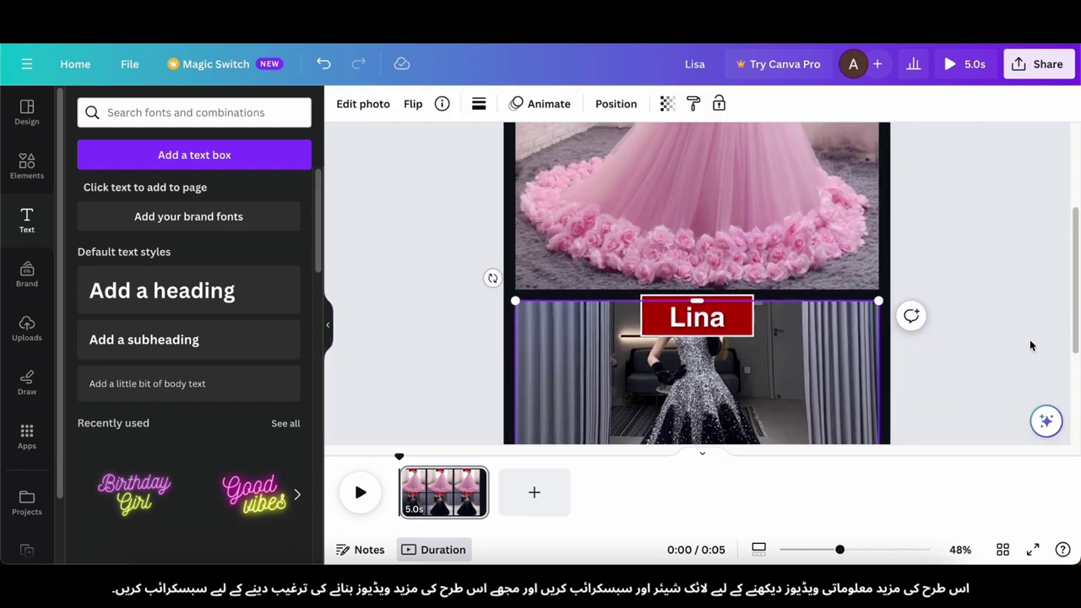
- Apply the Fade animation, set to play on enter, to the gown photos
scroll(926, 271, "up", 1)
left_click(670, 370)
key("super+a")
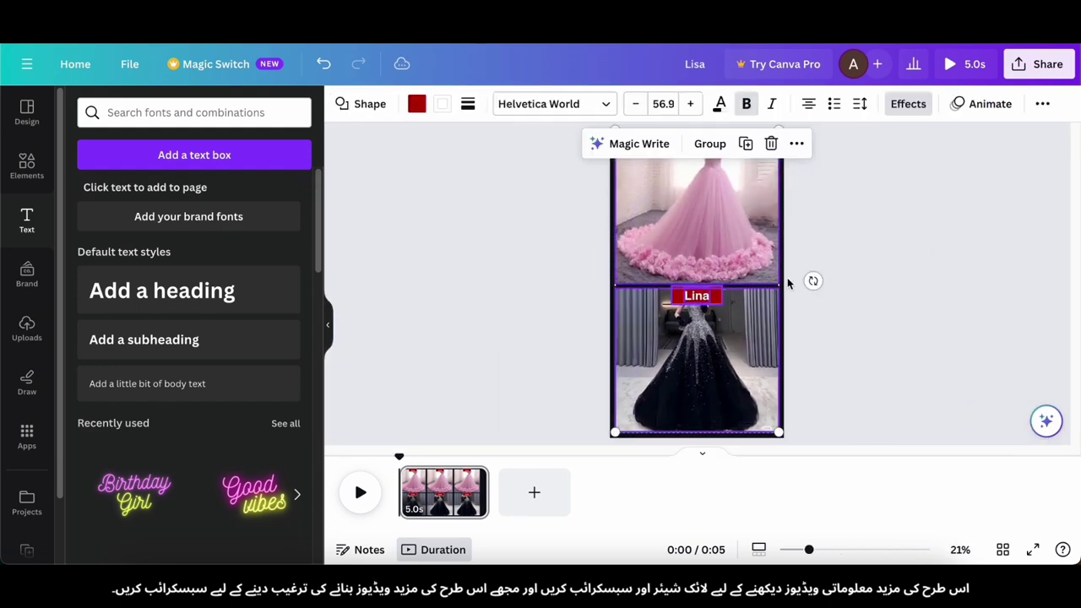
left_click(425, 494)
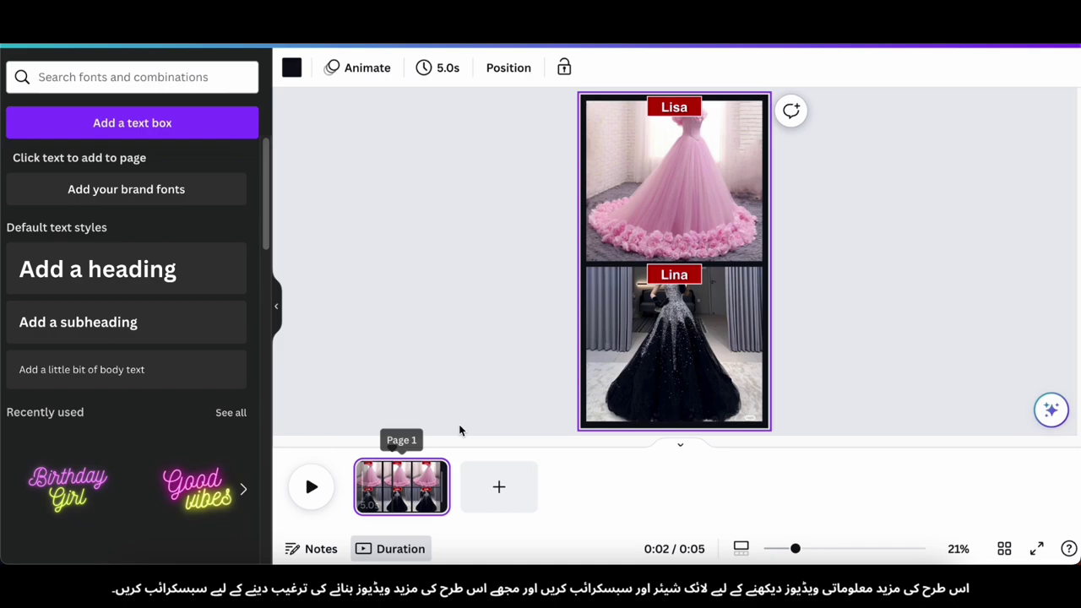
left_click(697, 211)
left_click(549, 106)
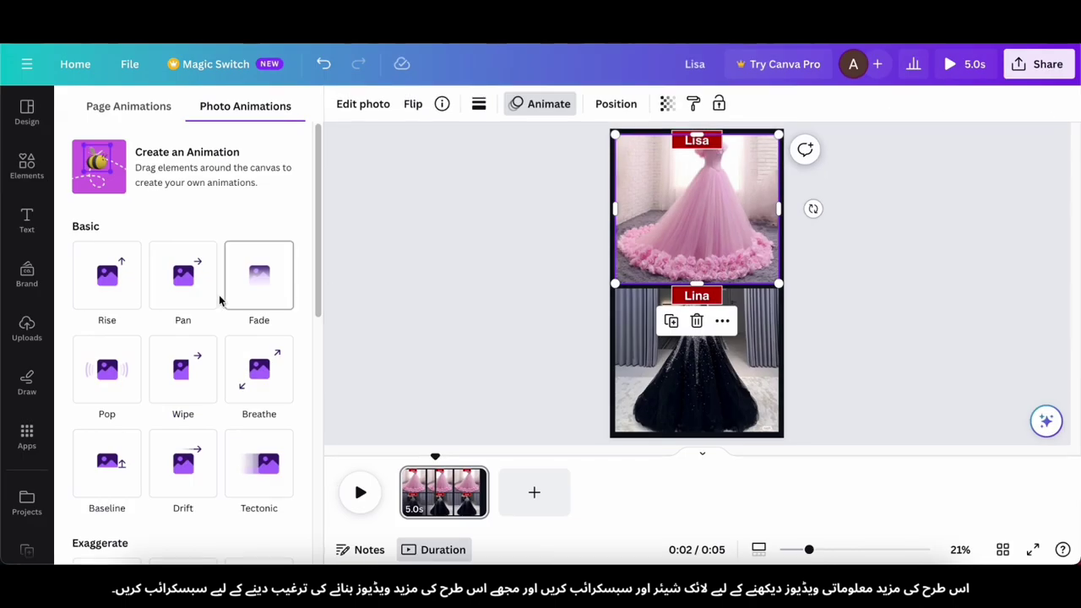
left_click(261, 295)
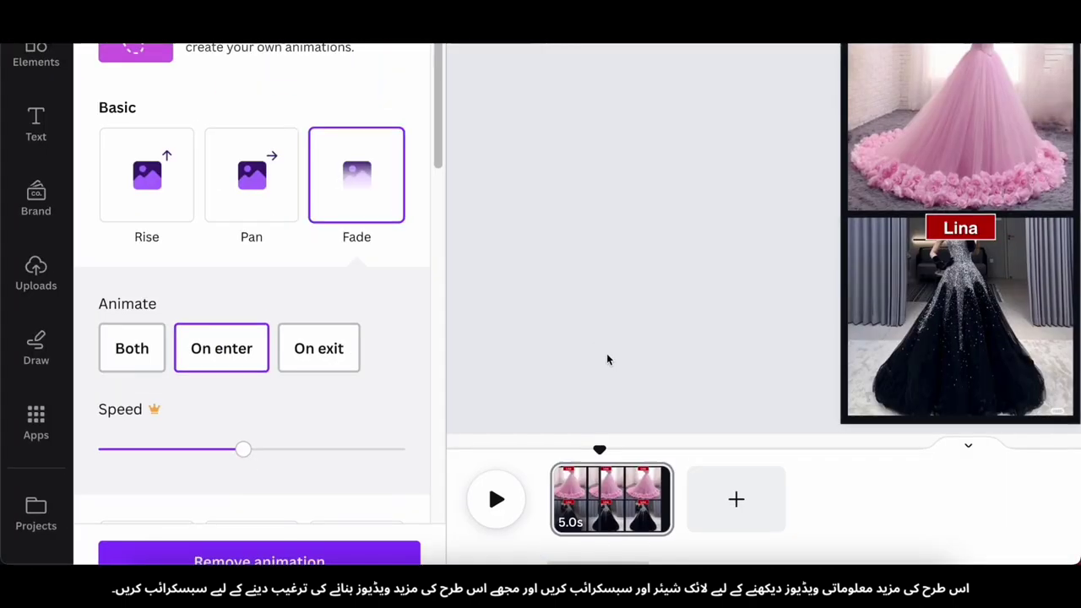
left_click(779, 351)
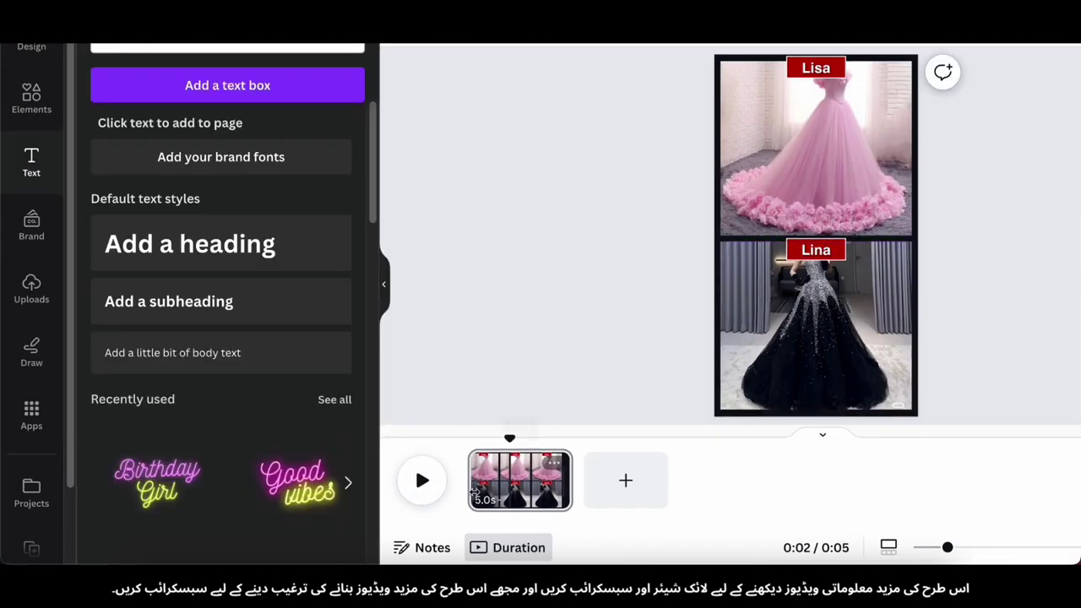
- Preview the page and shorten its duration to 2.5 seconds
left_click(704, 542)
left_click(422, 481)
left_click(422, 485)
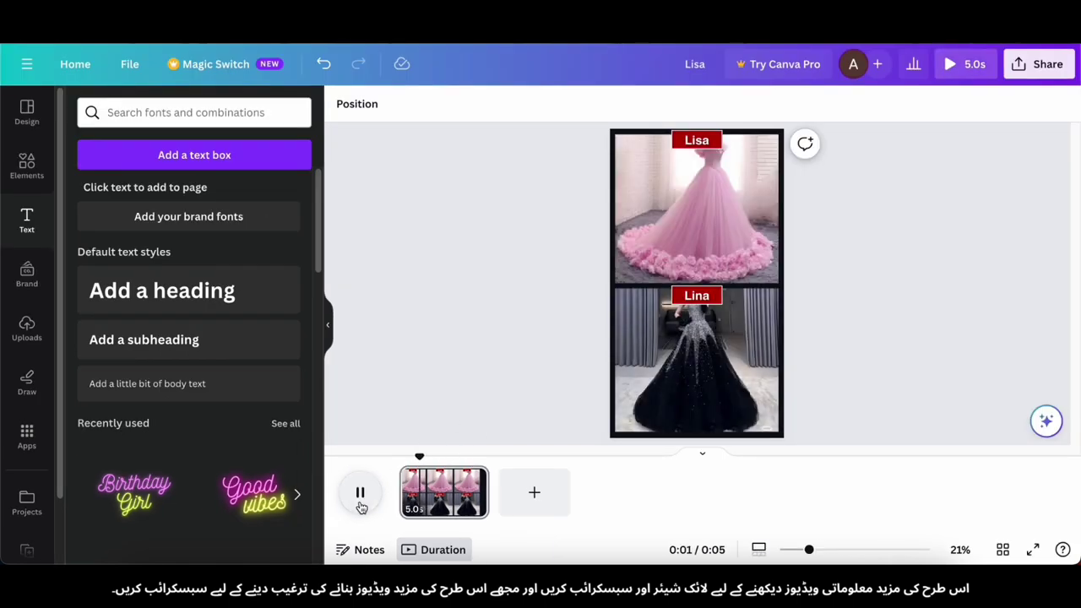
left_click_drag(487, 506, 438, 493)
left_click(361, 492)
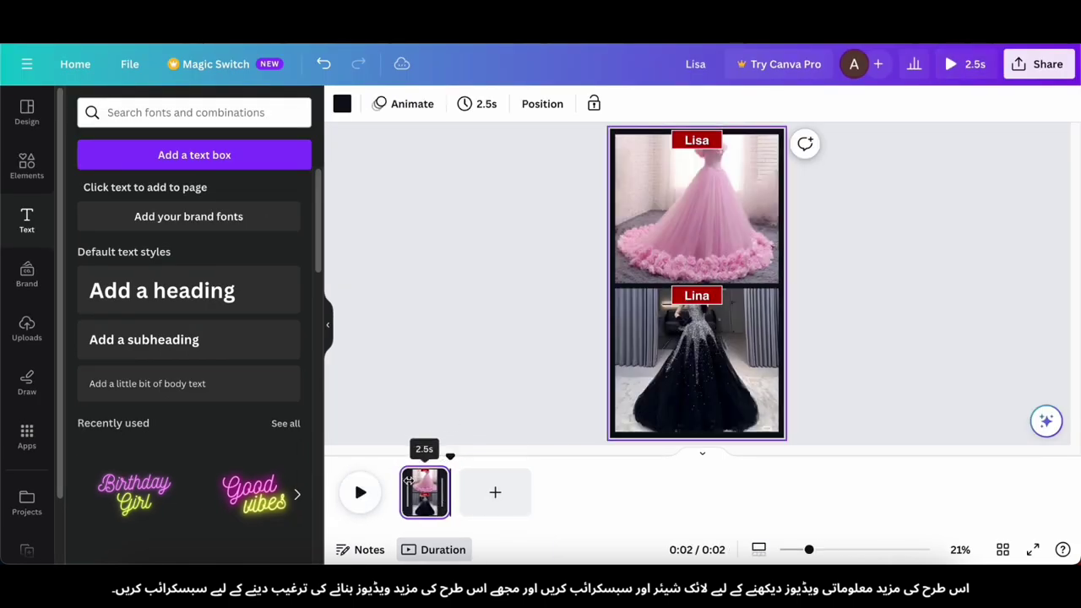
- Duplicate the page and replace its gown photos with the pink heels above and the black heels below
key("ctrl+d")
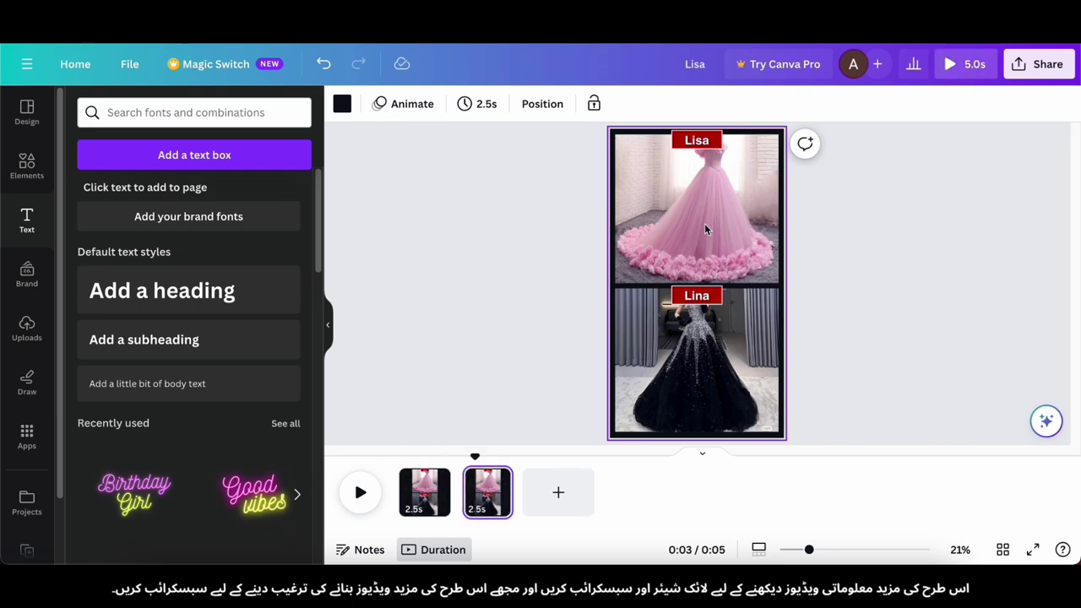
left_click(706, 230)
left_click(28, 330)
left_click_drag(199, 391, 701, 220)
scroll(211, 397, "up", 3)
left_click_drag(262, 371, 749, 338)
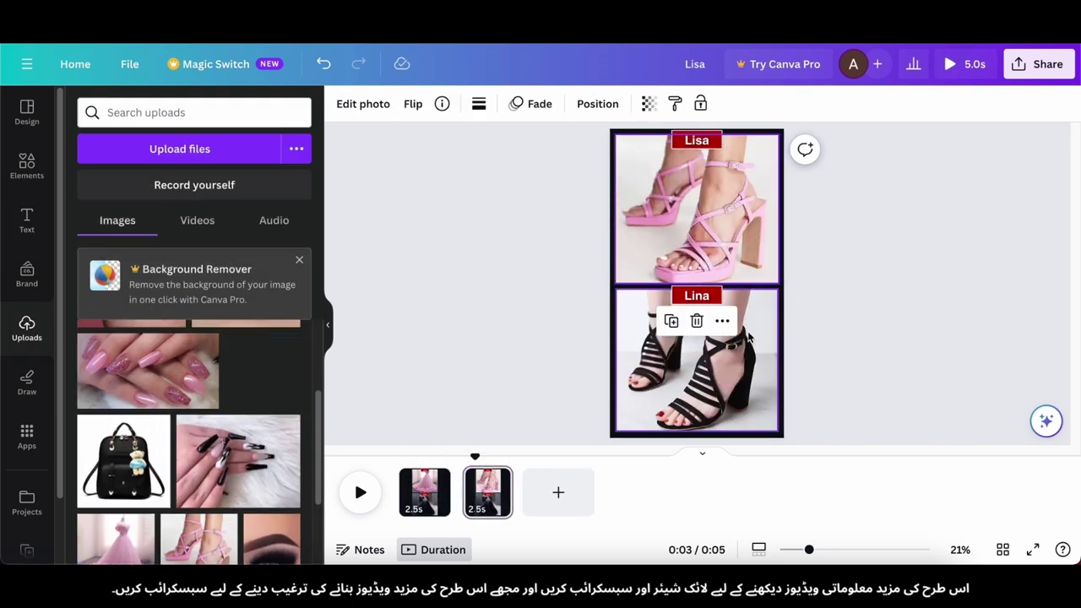
- Flip both heels photos on the second page horizontally
left_click(413, 104)
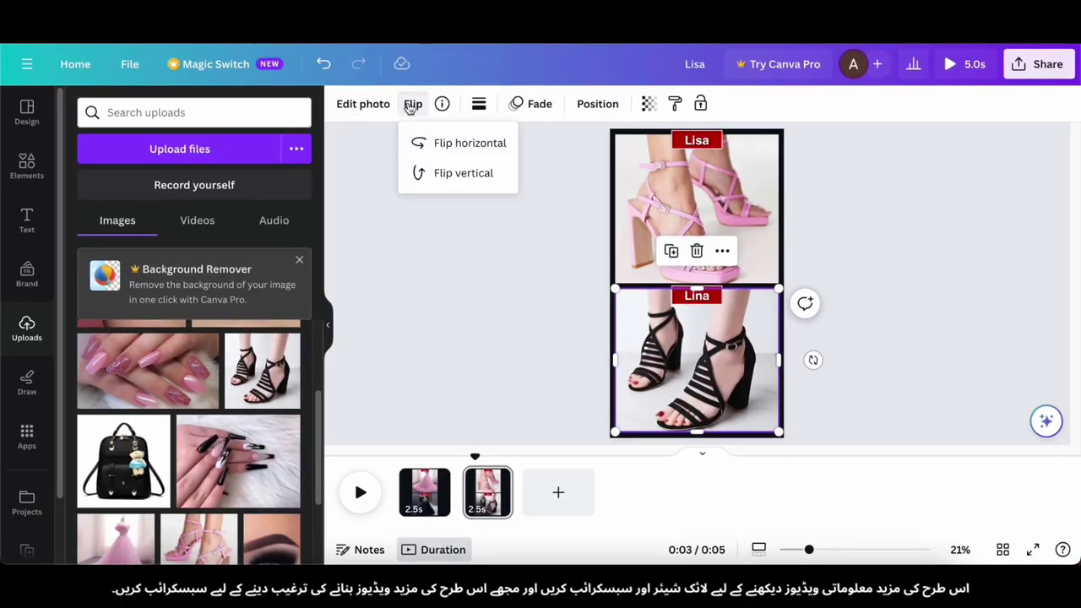
left_click(470, 143)
left_click(509, 314)
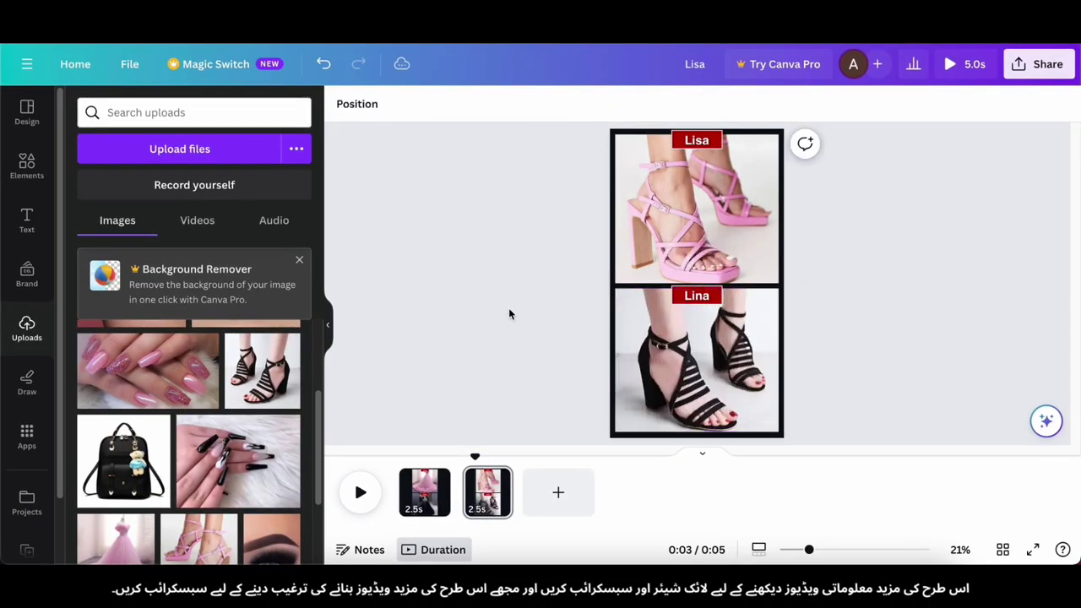
- Play back the gown and heels pages from the first page
left_click(481, 514)
left_click(415, 497)
left_click(348, 494)
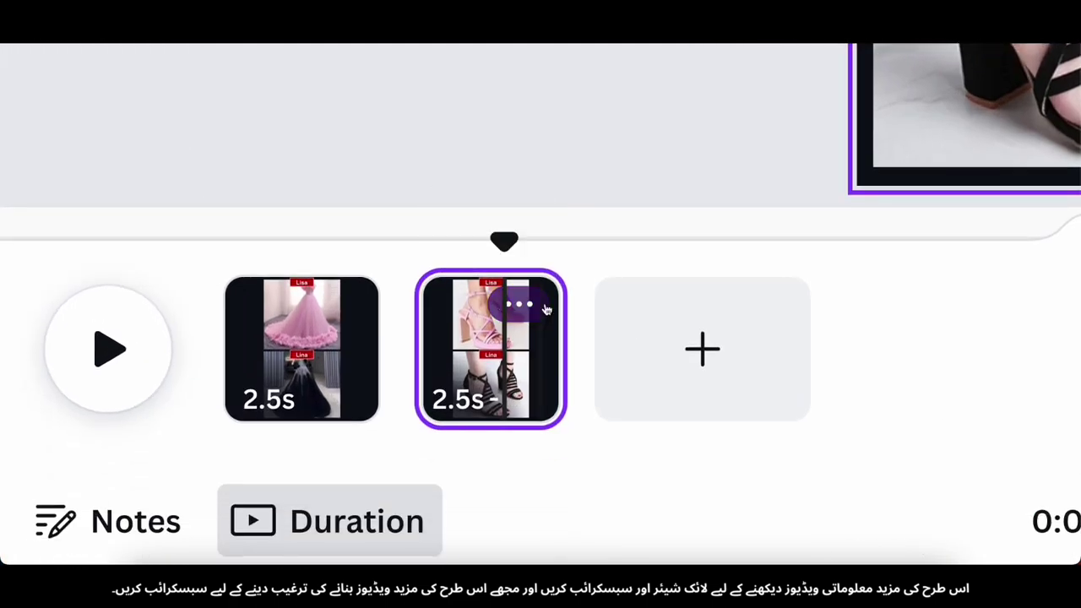
- Duplicate the heels page four times to make six pages in total
left_click(546, 310)
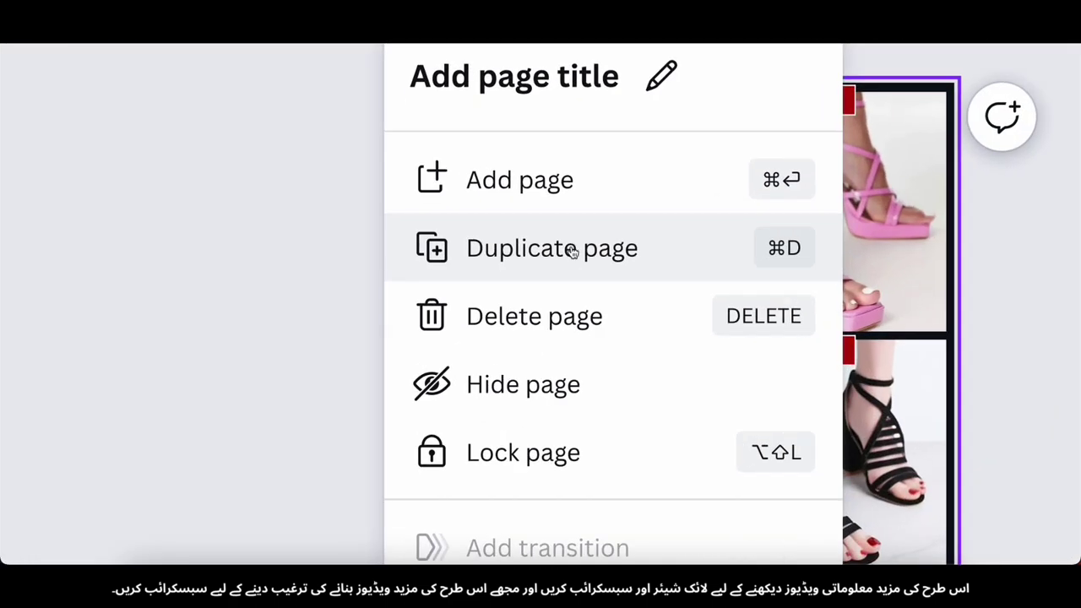
left_click(583, 246)
scroll(622, 397, "up", 4)
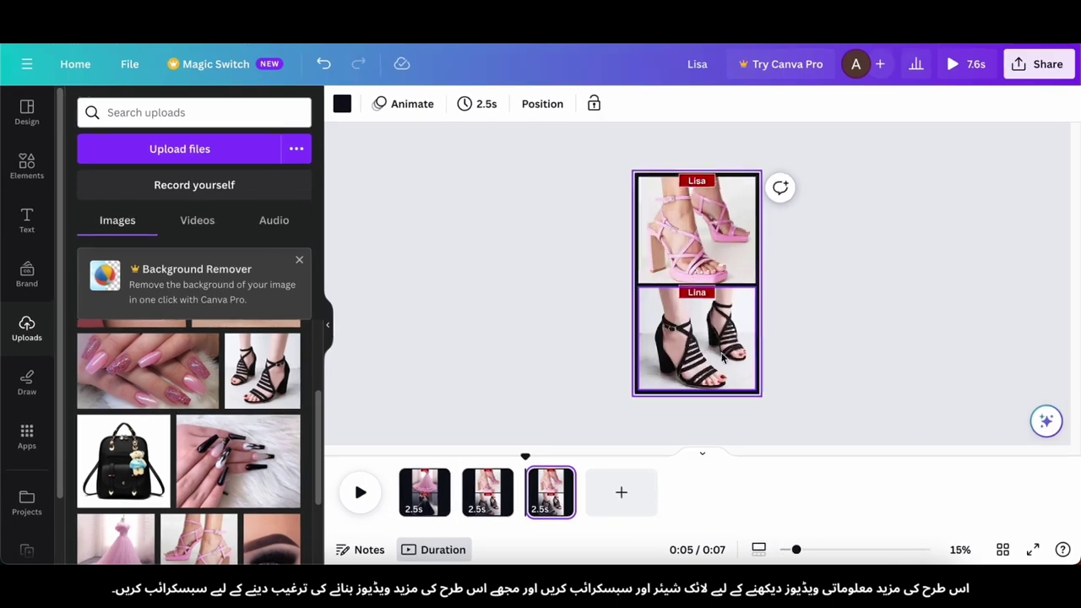
key("super+d")
key("super+d")
key("super+d")
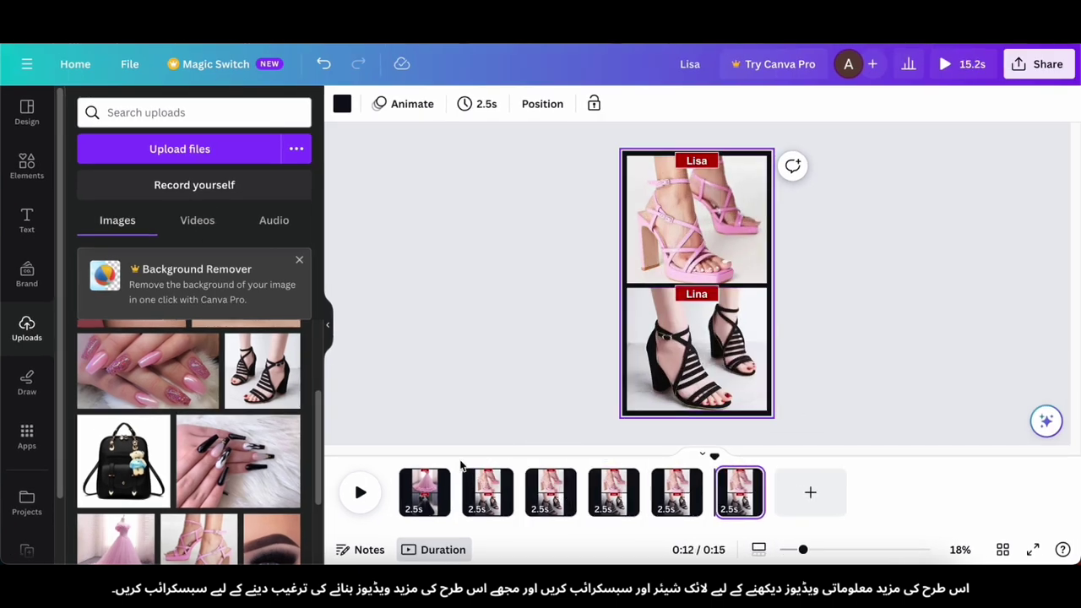
- Replace the black heels on page 3 with the black nails photo and shift it within its crop frame
left_click(560, 478)
left_click(555, 482)
scroll(285, 418, "down", 1)
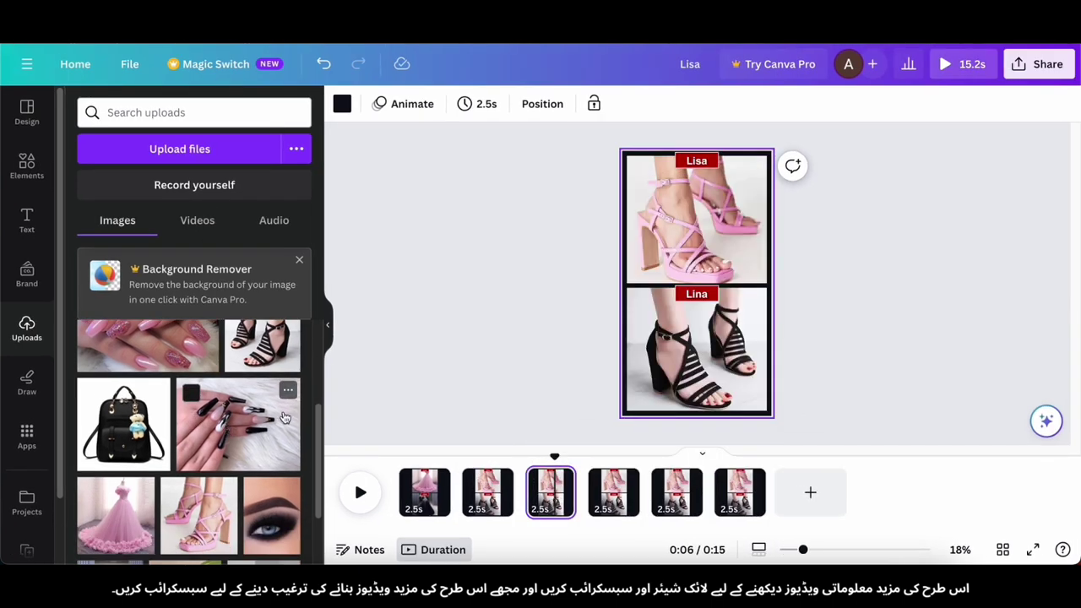
left_click_drag(286, 418, 722, 358)
double_click(706, 359)
left_click(832, 377)
scroll(188, 445, "up", 1)
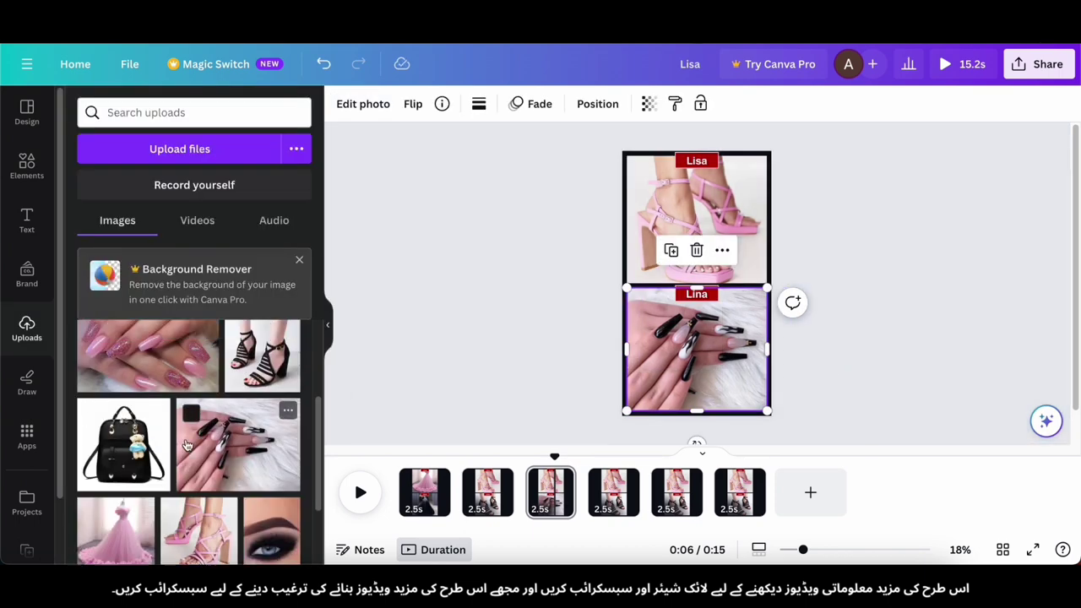
- Replace the pink heels on page 3 with the pink nails photo and shift its crop to the image's right part
scroll(187, 445, "up", 2)
left_click_drag(187, 448, 630, 227)
double_click(698, 214)
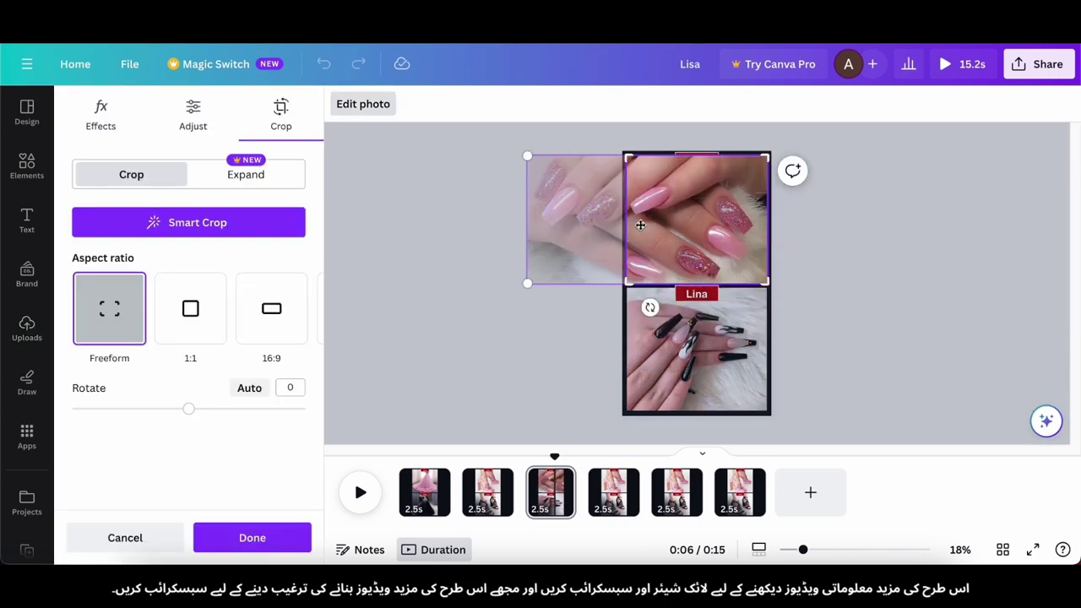
left_click(803, 220)
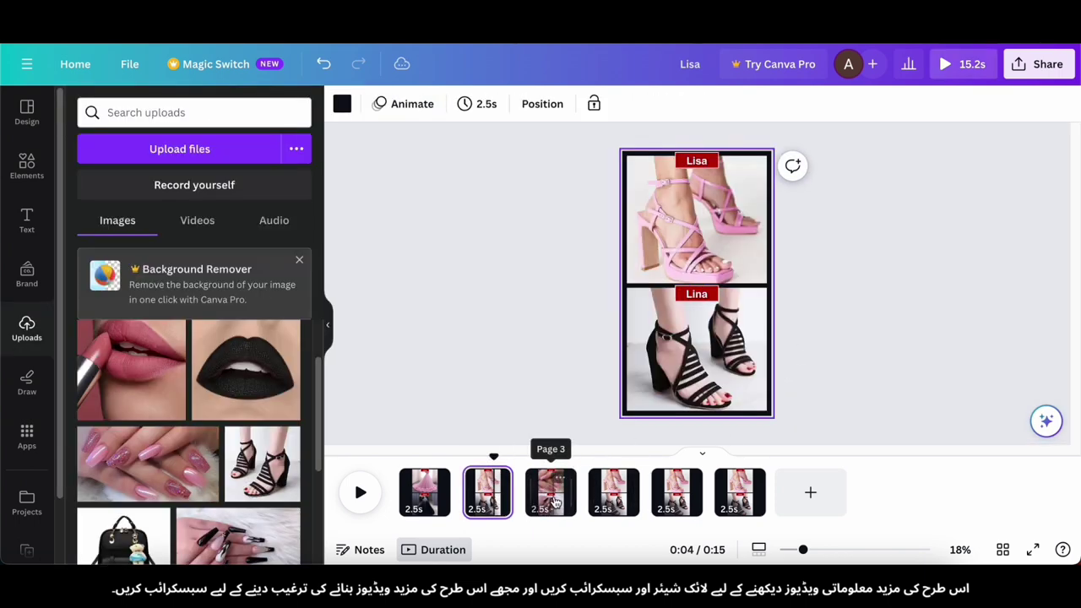
- Replace the heels photos on page 4 with the pink lips above and the black lips below
left_click(613, 491)
left_click_drag(244, 370, 674, 342)
left_click_drag(139, 370, 659, 233)
- Flip both lips photos on page 4 horizontally
left_click(413, 104)
left_click(422, 143)
left_click(669, 372)
left_click(405, 102)
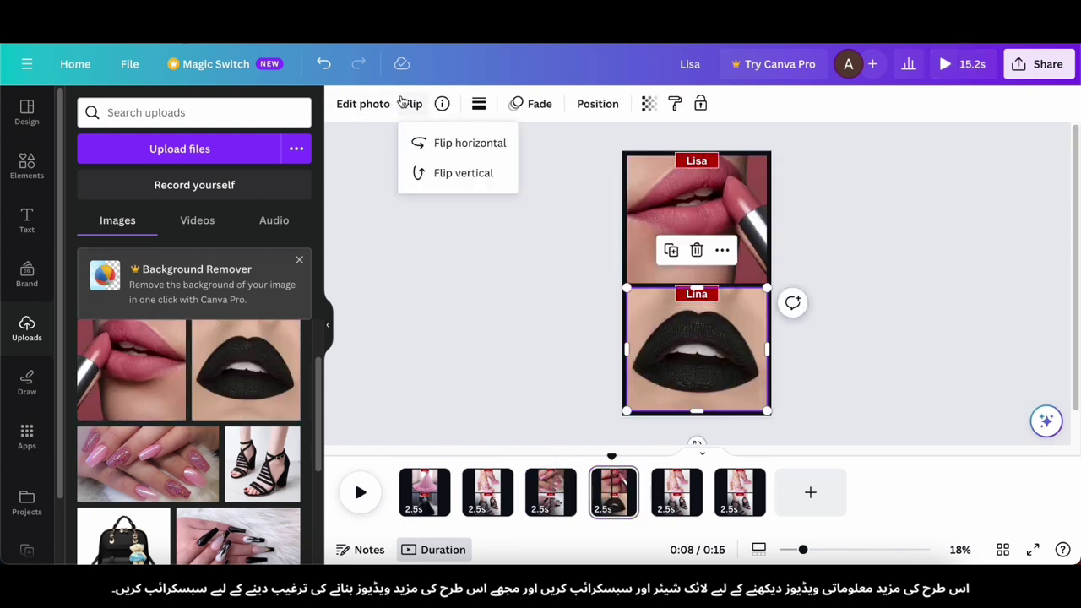
left_click(433, 143)
left_click(617, 408)
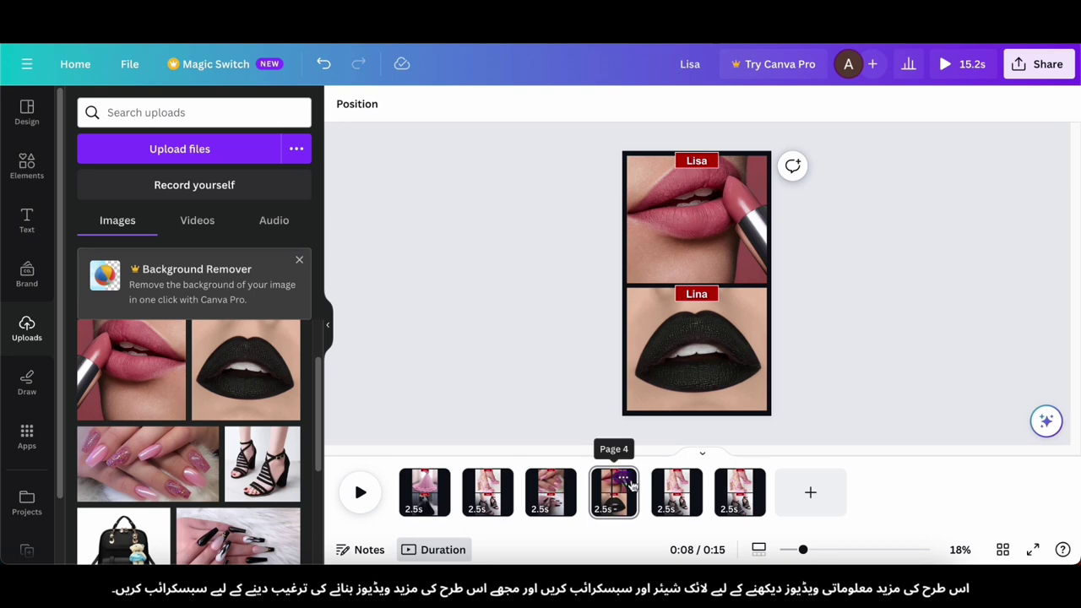
- Replace the heels photos on page 5 with the pink eye makeup above and the black eye makeup below
left_click(613, 490)
left_click(680, 485)
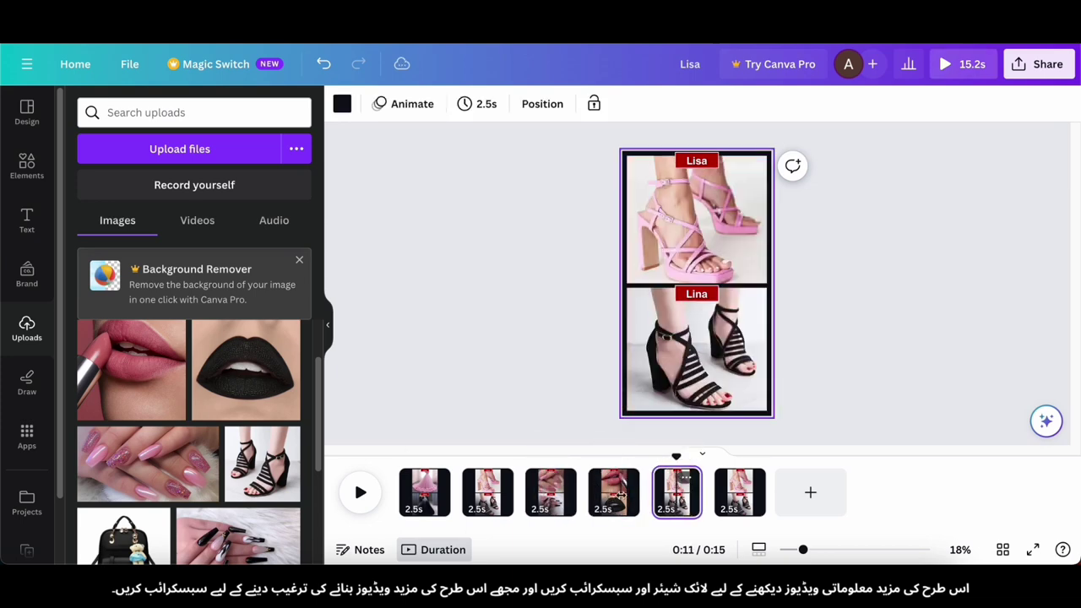
scroll(242, 443, "up", 1)
scroll(242, 444, "up", 1)
left_click_drag(192, 368, 757, 223)
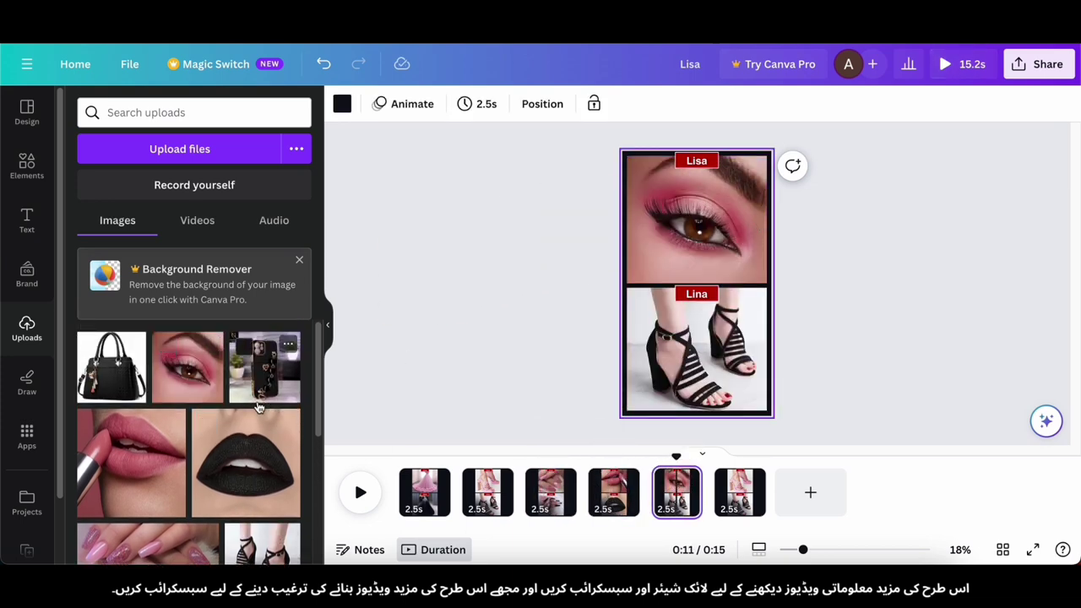
scroll(258, 407, "down", 5)
left_click_drag(270, 416, 724, 350)
double_click(722, 372)
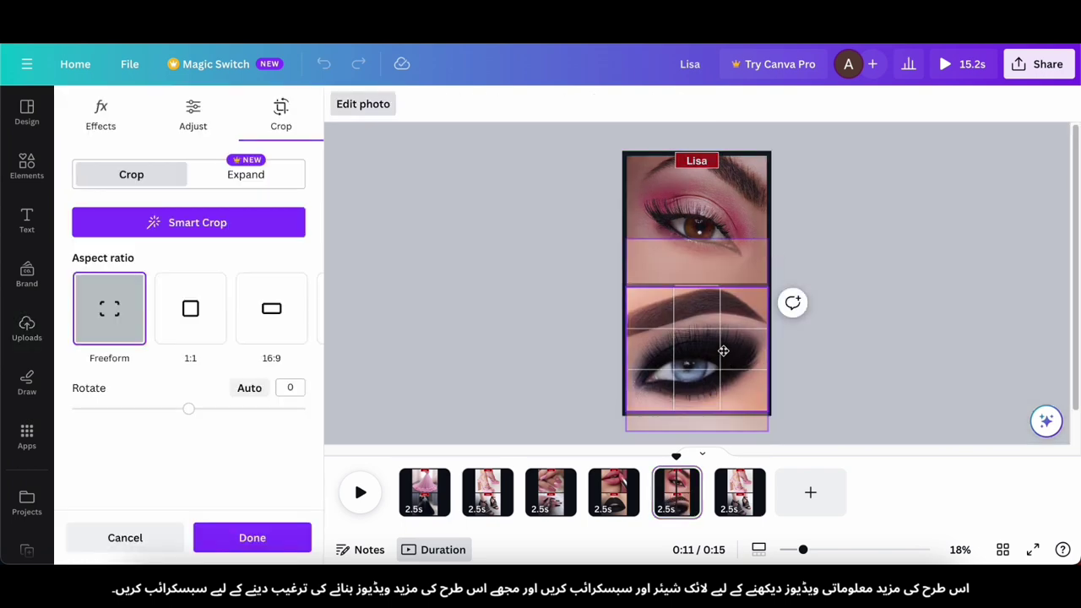
left_click(790, 340)
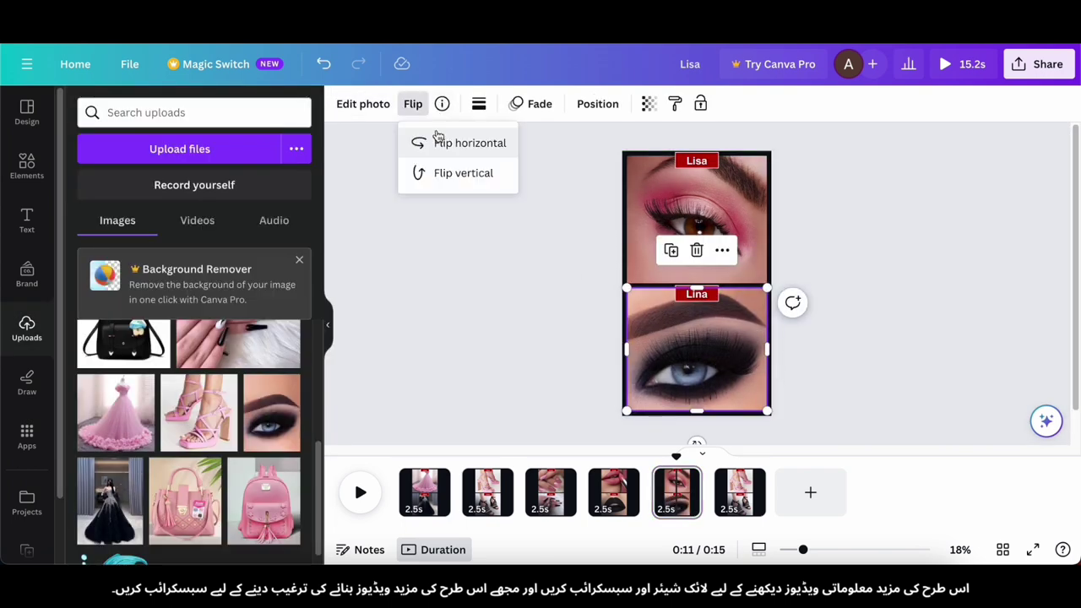
- Flip the black eye makeup photo on page 5 horizontally and adjust the pink eye photo within its crop frame
left_click(437, 140)
left_click(580, 400)
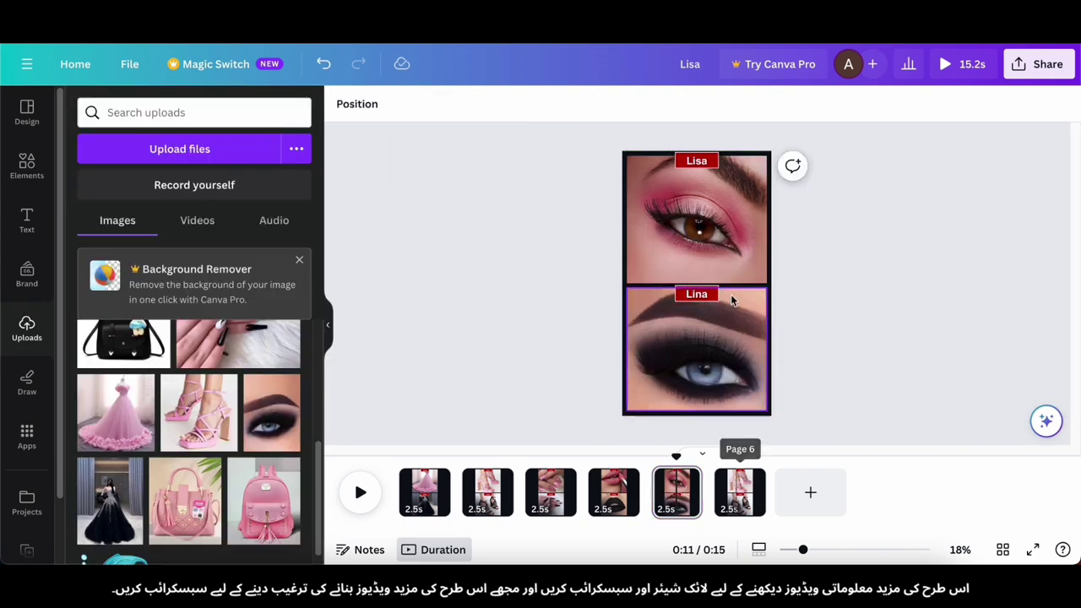
double_click(709, 254)
left_click(818, 241)
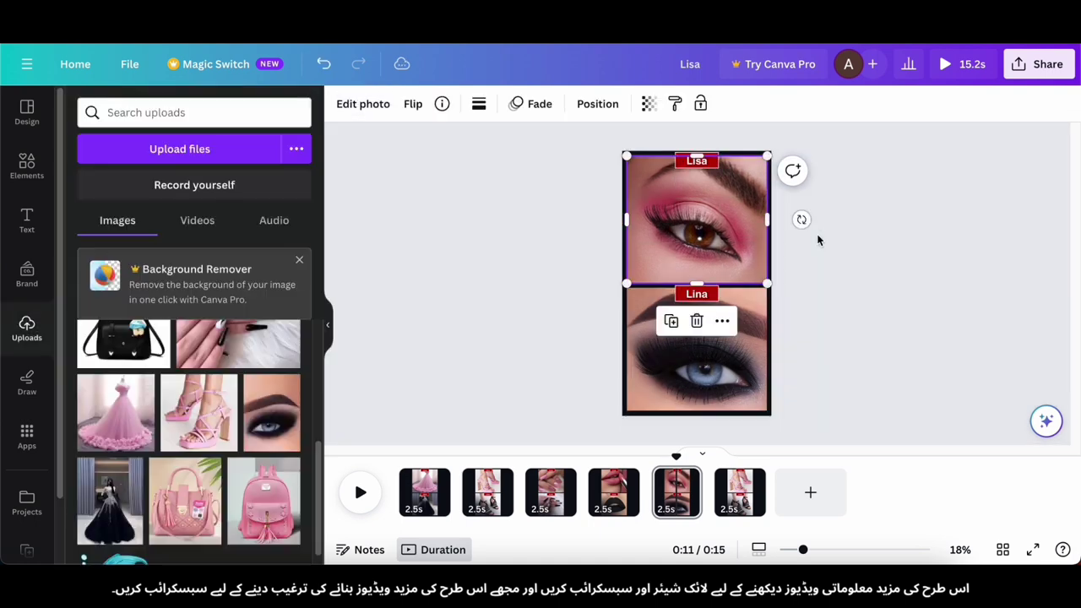
- Replace the black heels on page 6 with the black backpack photo
left_click(740, 507)
scroll(194, 439, "up", 2)
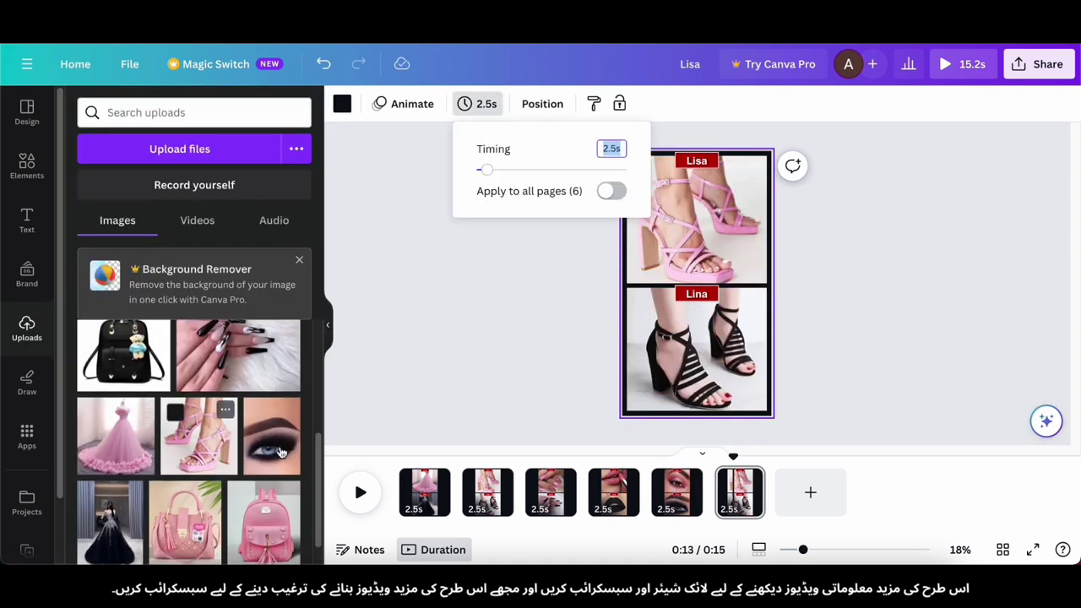
left_click(123, 372)
key("Delete")
left_click_drag(133, 371, 680, 363)
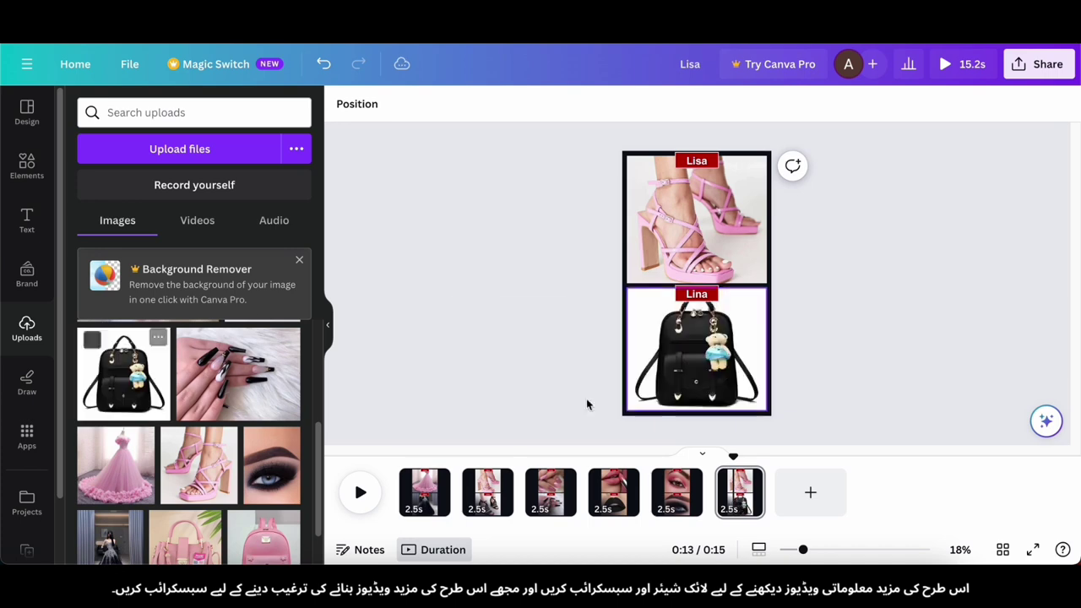
- Replace the pink heels on page 6 with the pink backpack photo and adjust it within its crop frame
scroll(224, 410, "up", 2)
scroll(225, 410, "down", 4)
left_click_drag(262, 371, 694, 228)
double_click(694, 243)
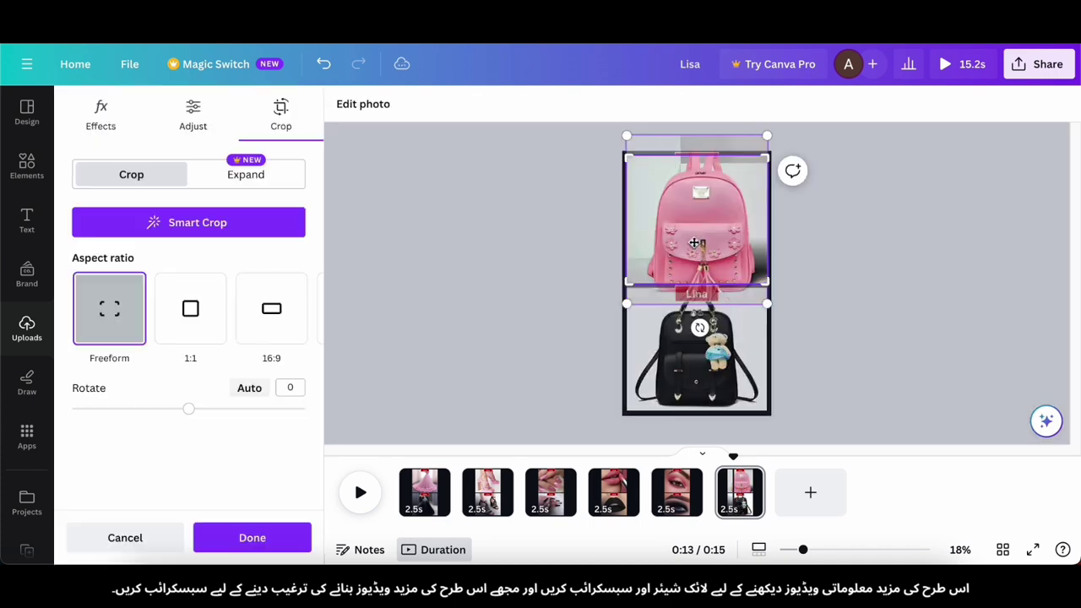
left_click(824, 297)
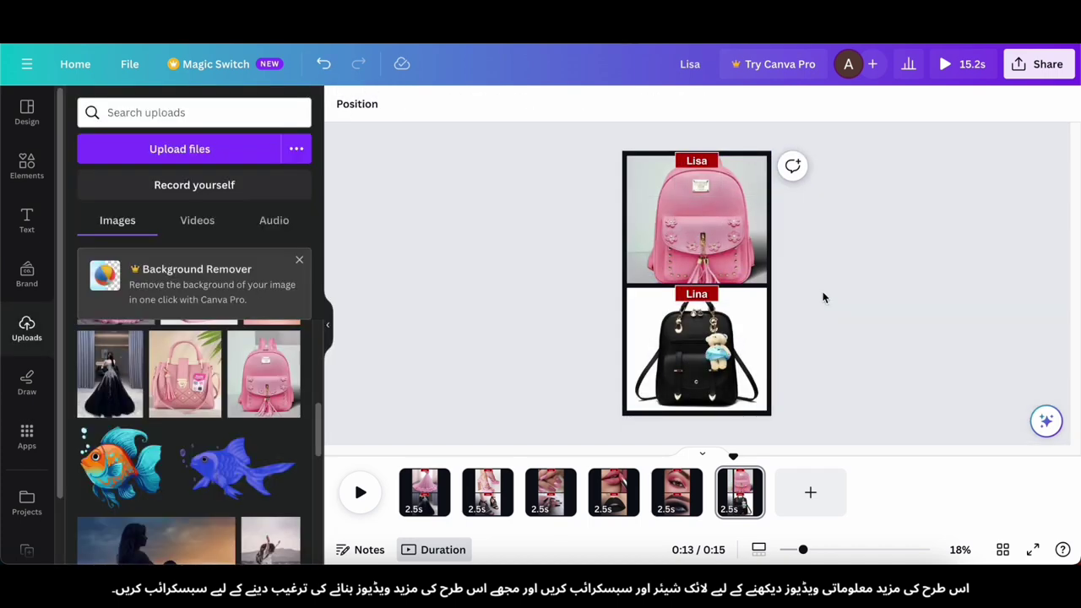
- Duplicate the backpack page three times
left_click(736, 502)
key("ctrl+d")
key("ctrl+d")
key("ctrl+d")
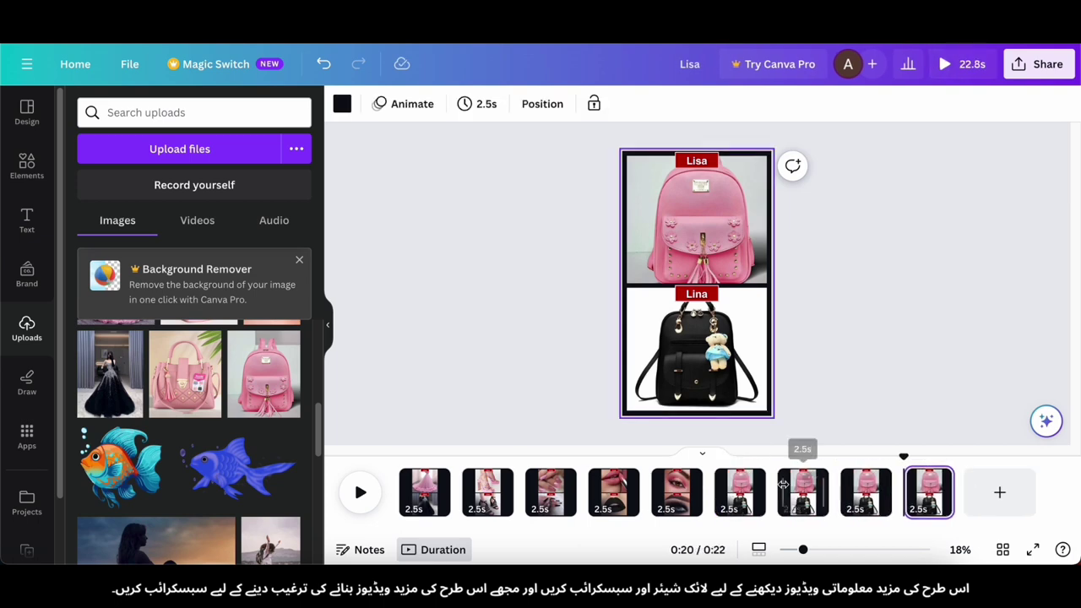
- Replace the pink backpack on page 7 with the pink handbag photo and adjust it within its crop frame
left_click(784, 498)
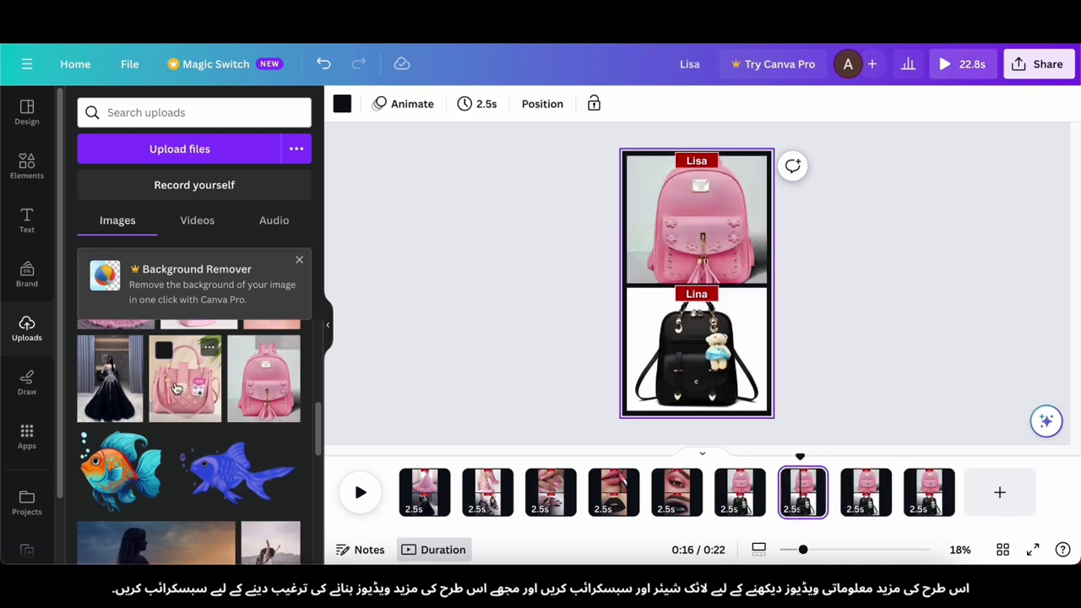
left_click_drag(185, 374, 734, 206)
double_click(735, 206)
left_click(856, 247)
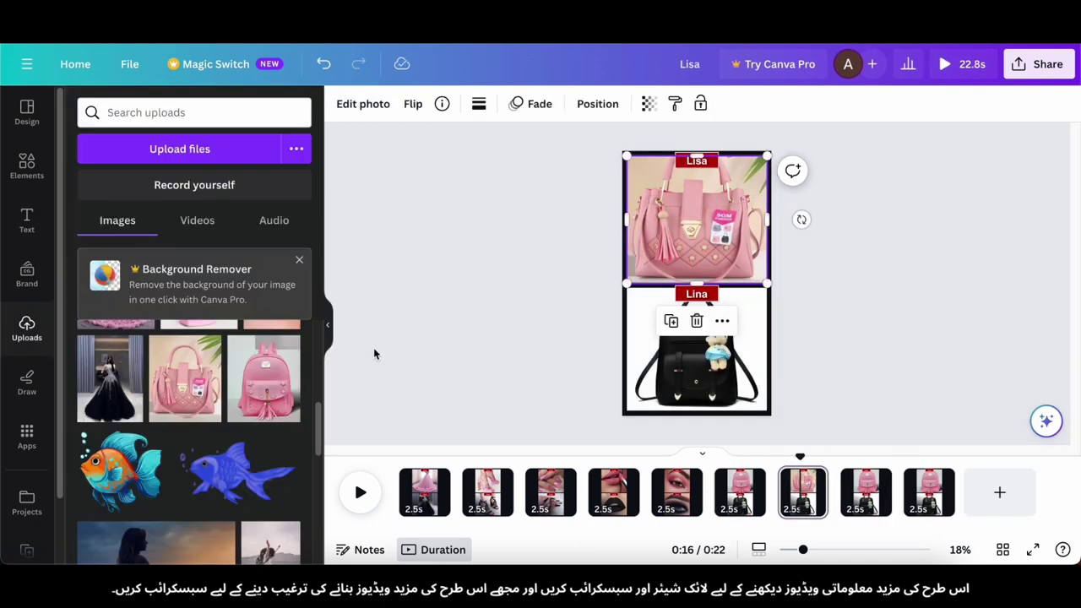
- Replace the black backpack on page 7 with the black handbag photo
scroll(124, 402, "up", 5)
scroll(158, 365, "up", 2)
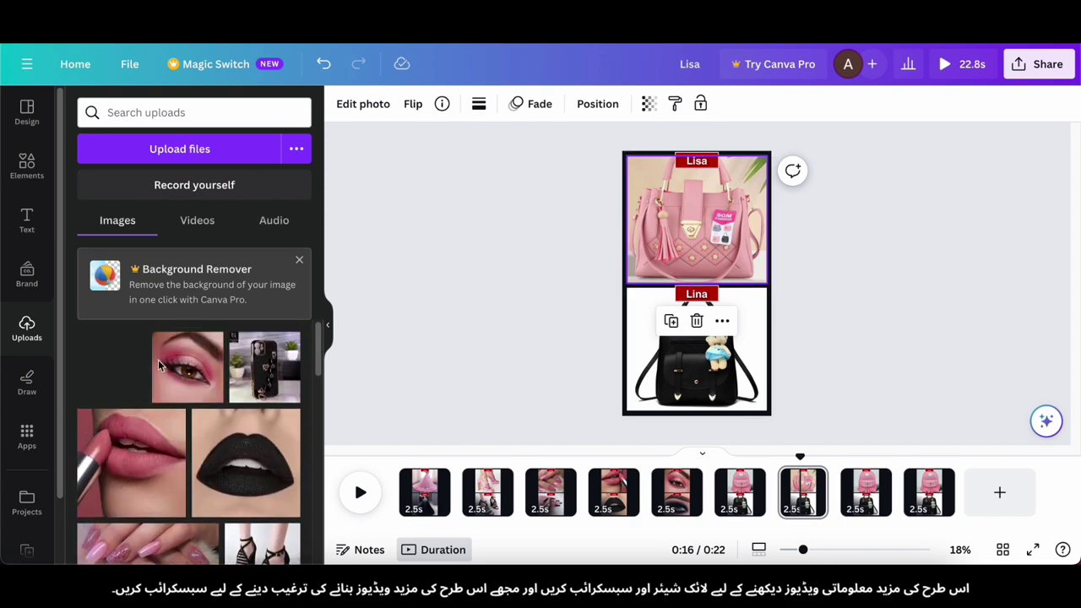
double_click(684, 390)
left_click(820, 377)
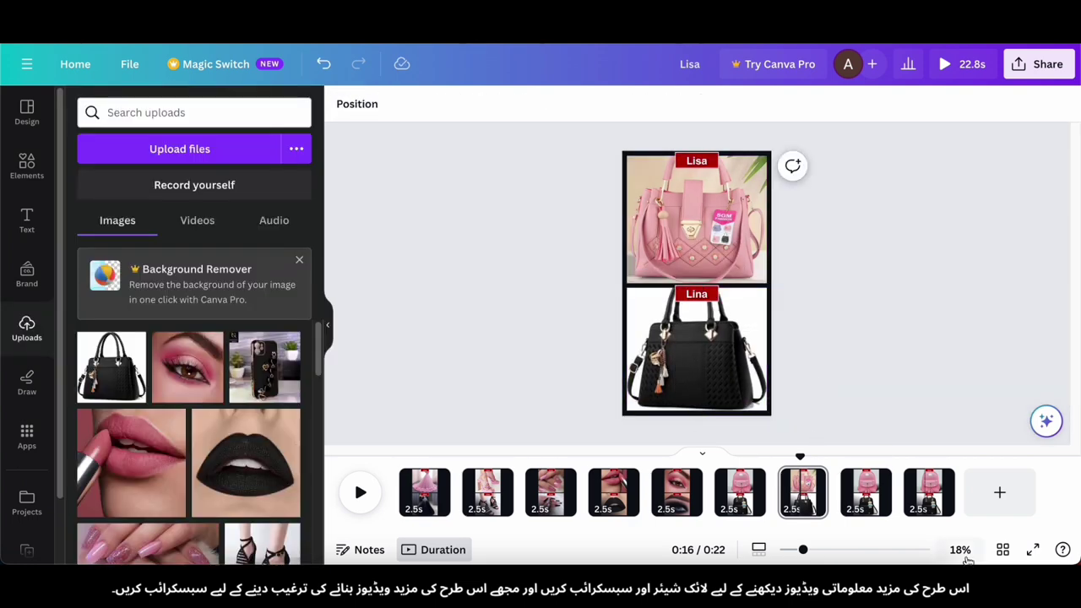
- Delete the two spare backpack pages after page 7
left_click(865, 491)
scroll(224, 445, "down", 10)
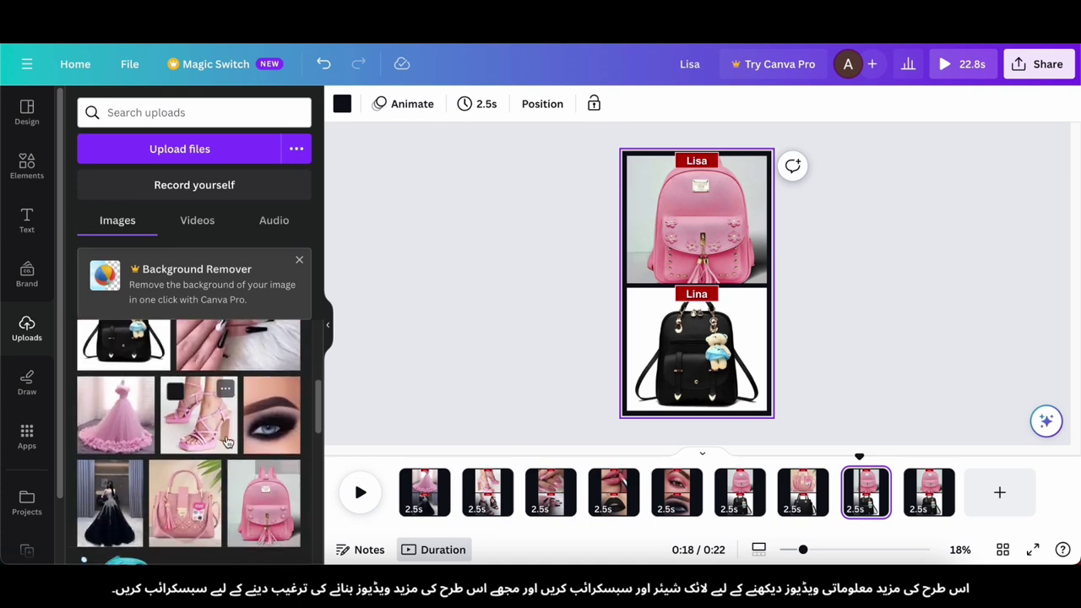
key("Delete")
key("Delete")
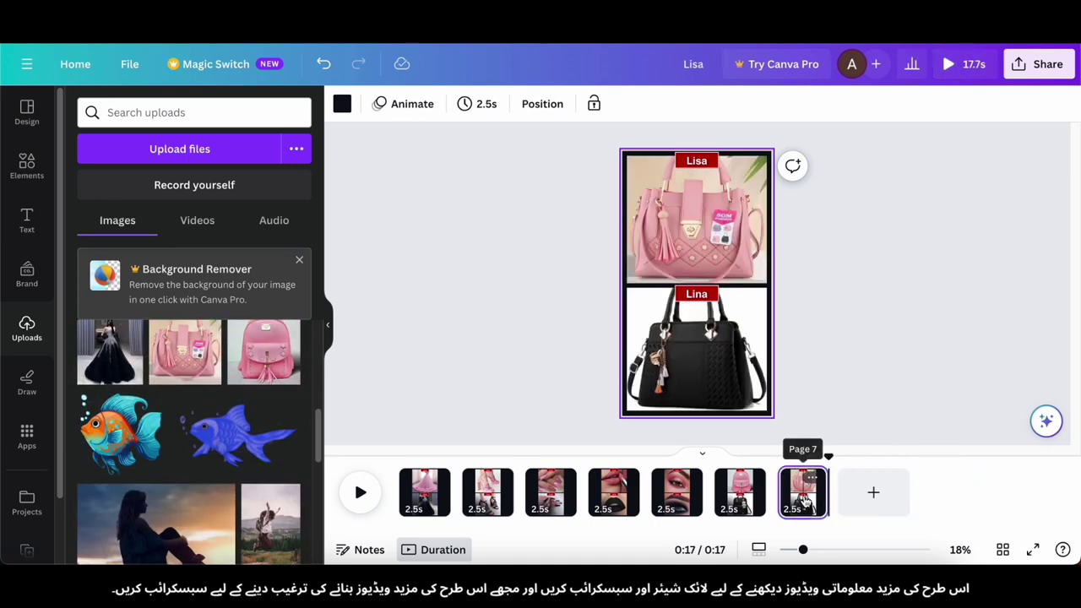
- Check the pages back to the first one and download the design as an MP4 video
left_click(732, 494)
left_click(662, 495)
left_click(613, 494)
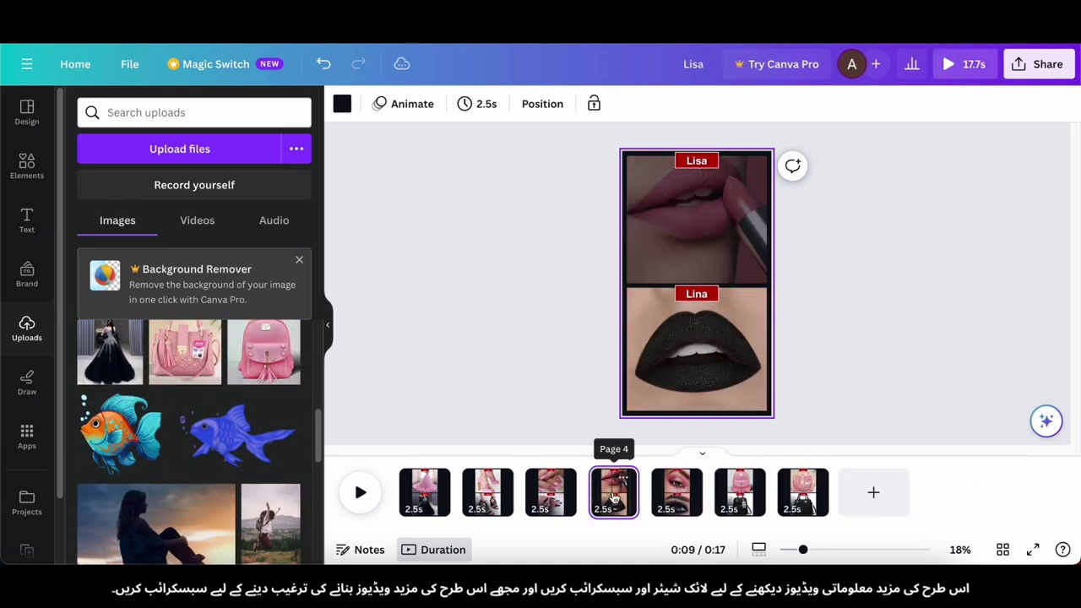
left_click(488, 494)
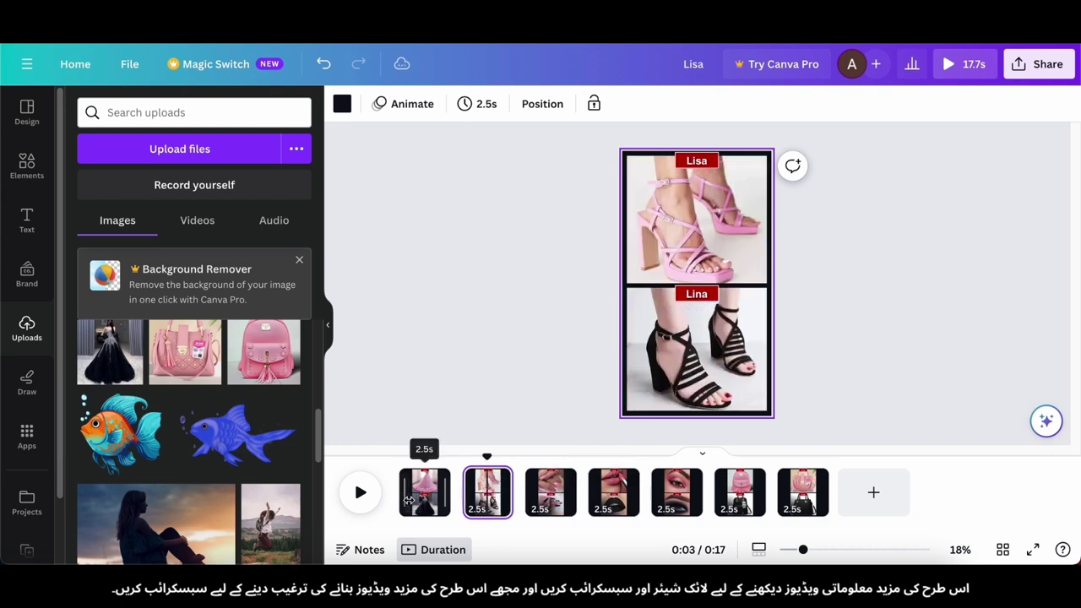
left_click(425, 499)
left_click(986, 71)
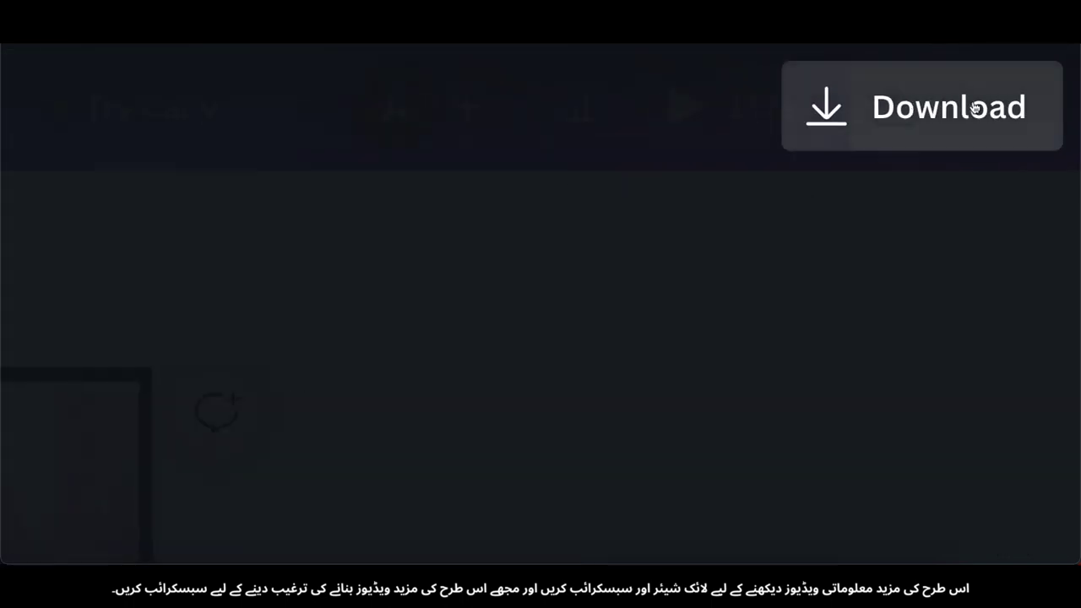
left_click(1049, 110)
left_click(903, 350)
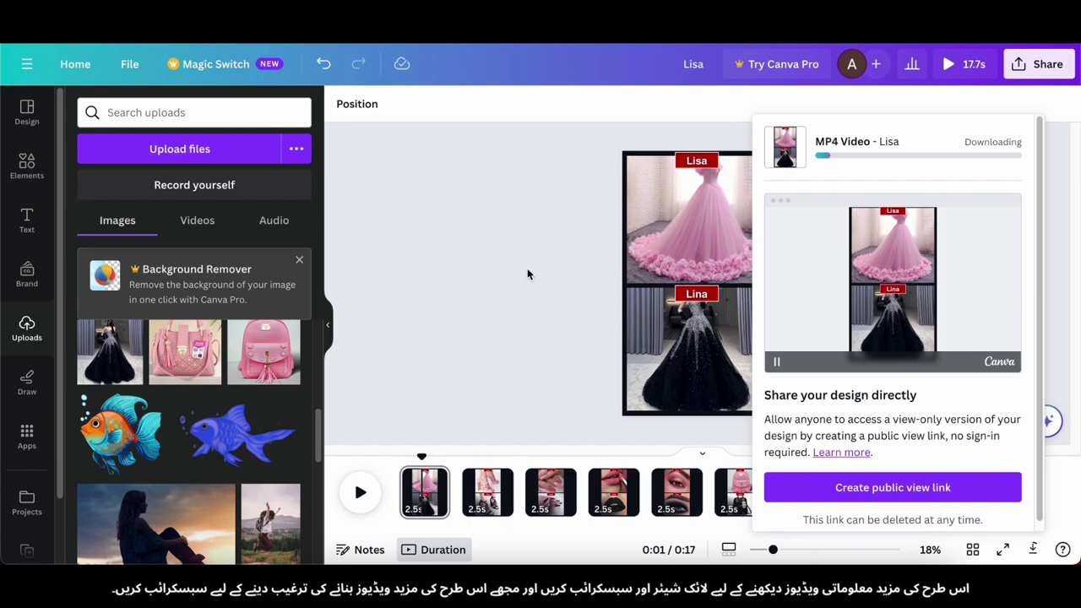
key("super+shift+5")
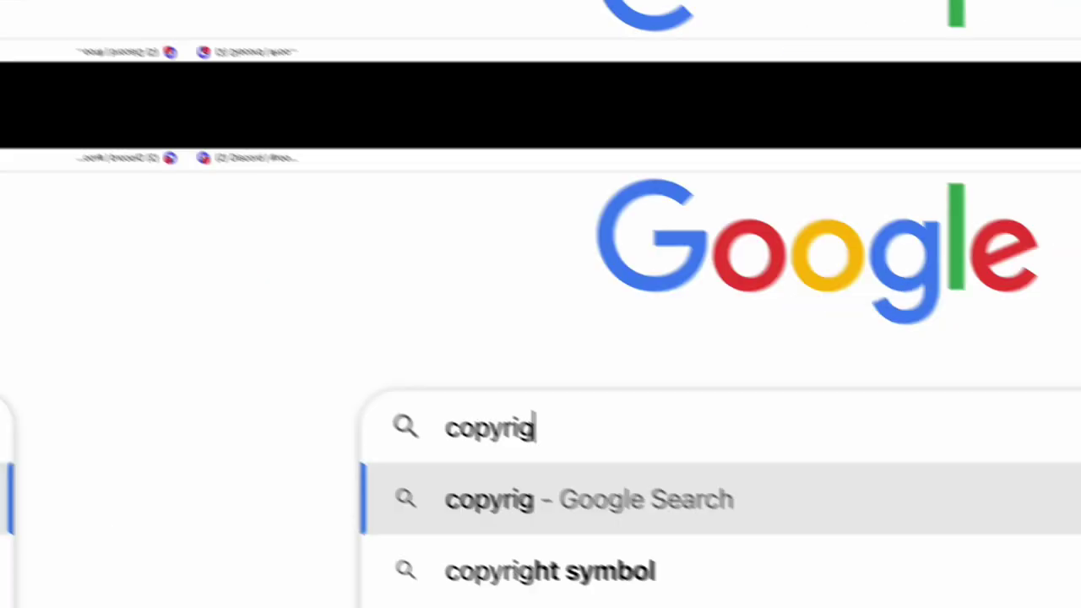
- Search Google for "copyright free music" and open the TakeTones result
type("ht ]")
key("BackSpace")
key("BackSpace")
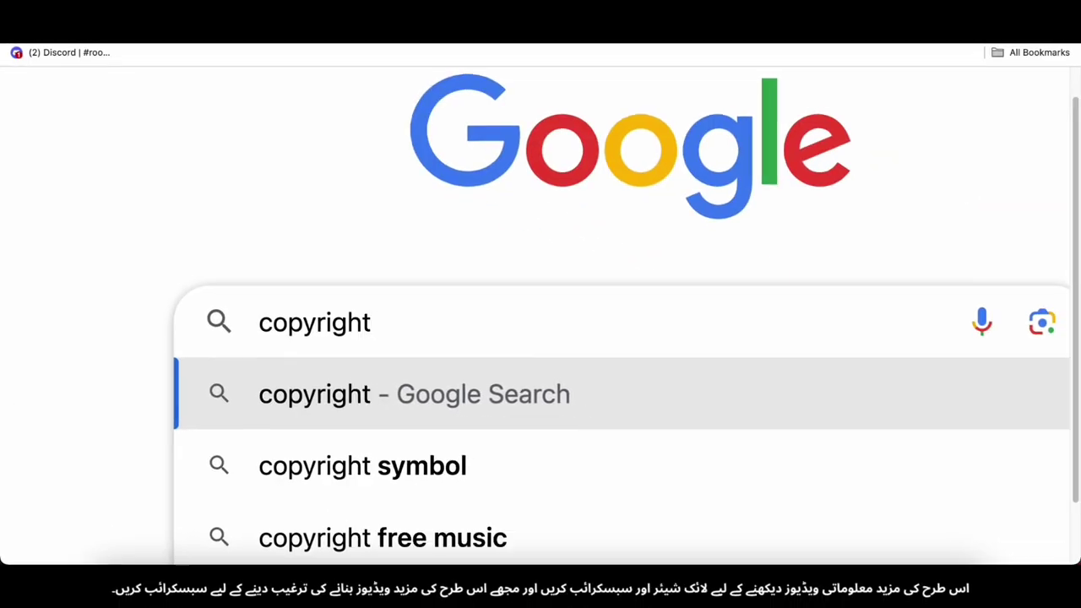
type("]")
key("BackSpace")
type("free")
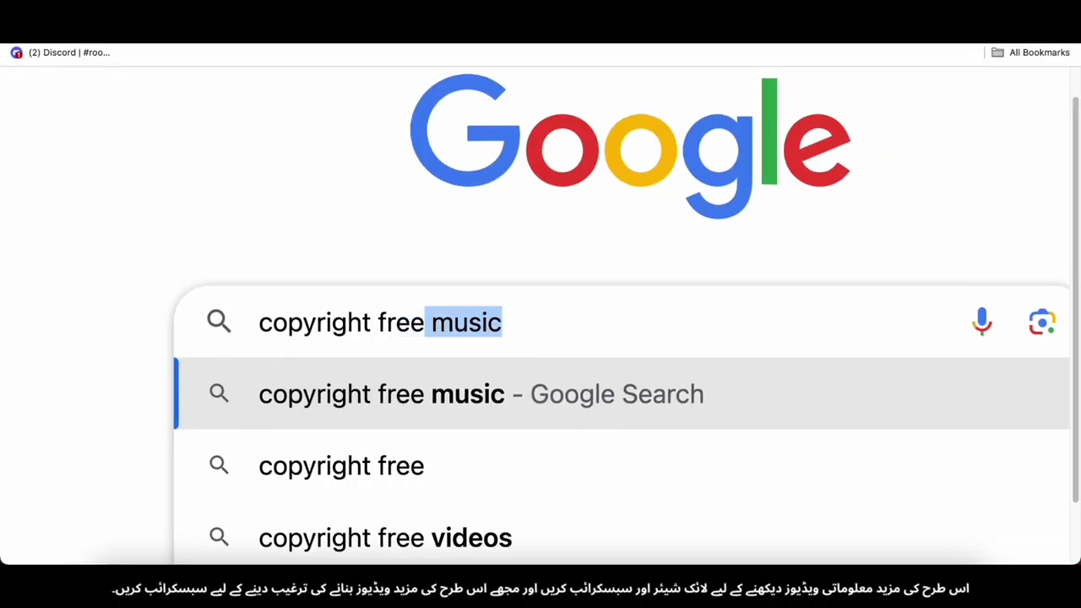
key("Return")
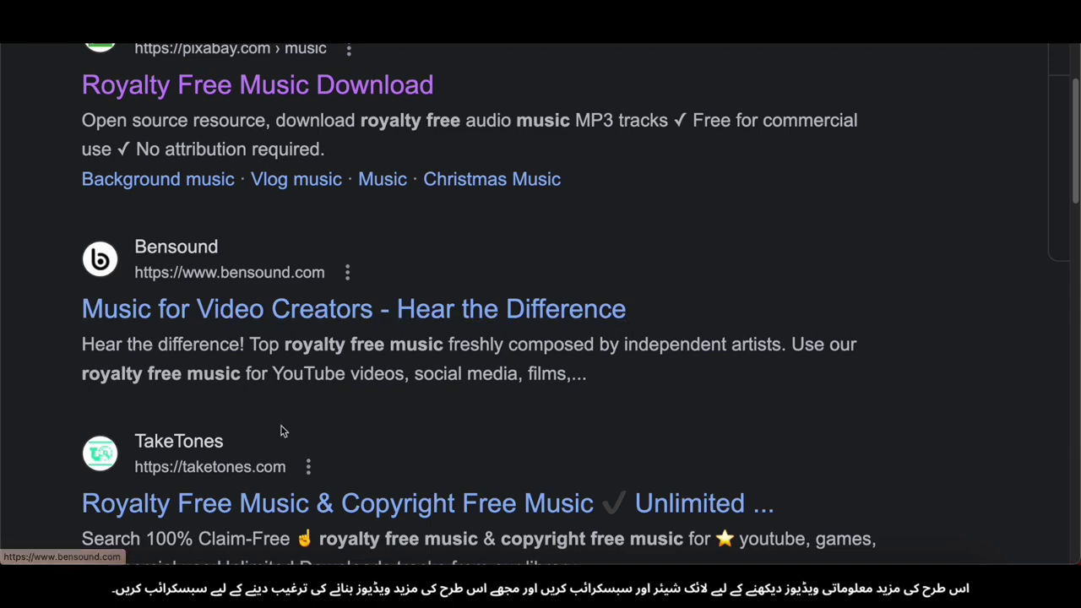
scroll(284, 430, "down", 2)
left_click(188, 372)
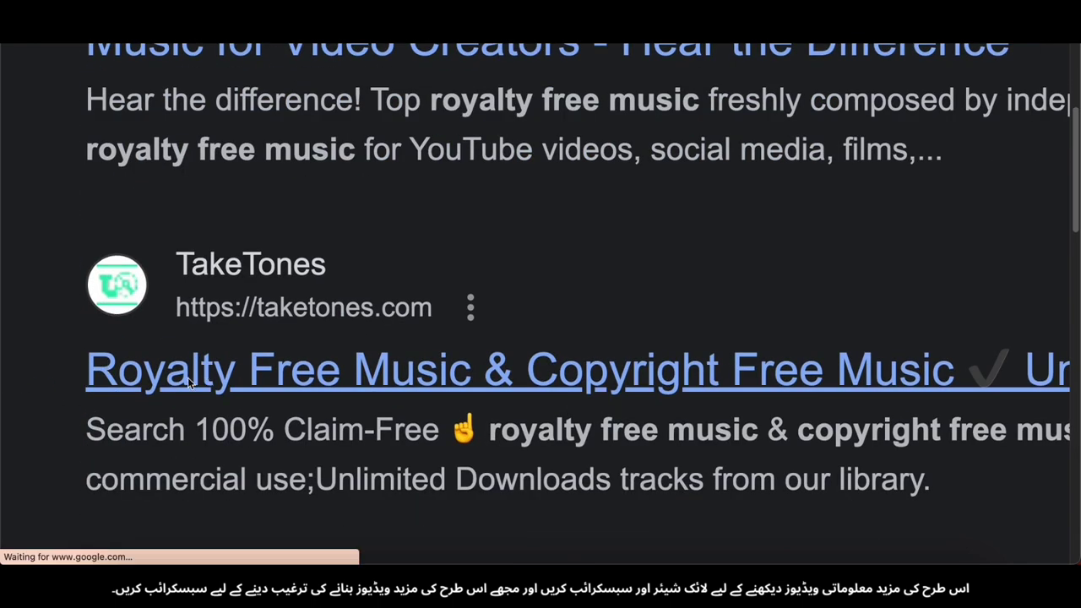
- Examine the genre categories and the top picks of royalty-free tracks on the TakeTones music page
scroll(275, 340, "down", 4)
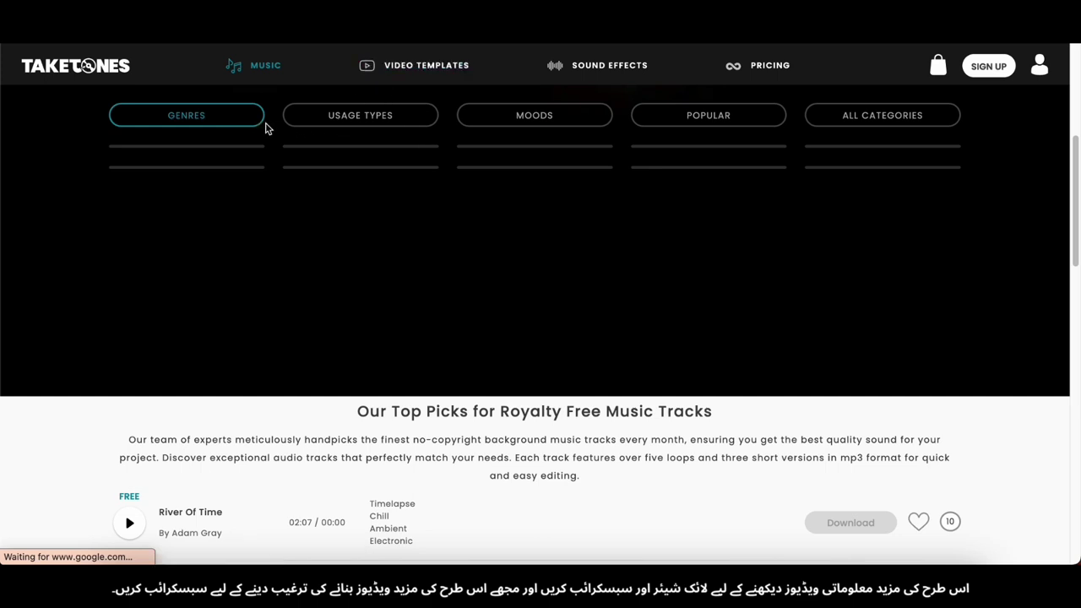
scroll(393, 118, "down", 3)
scroll(397, 123, "down", 1)
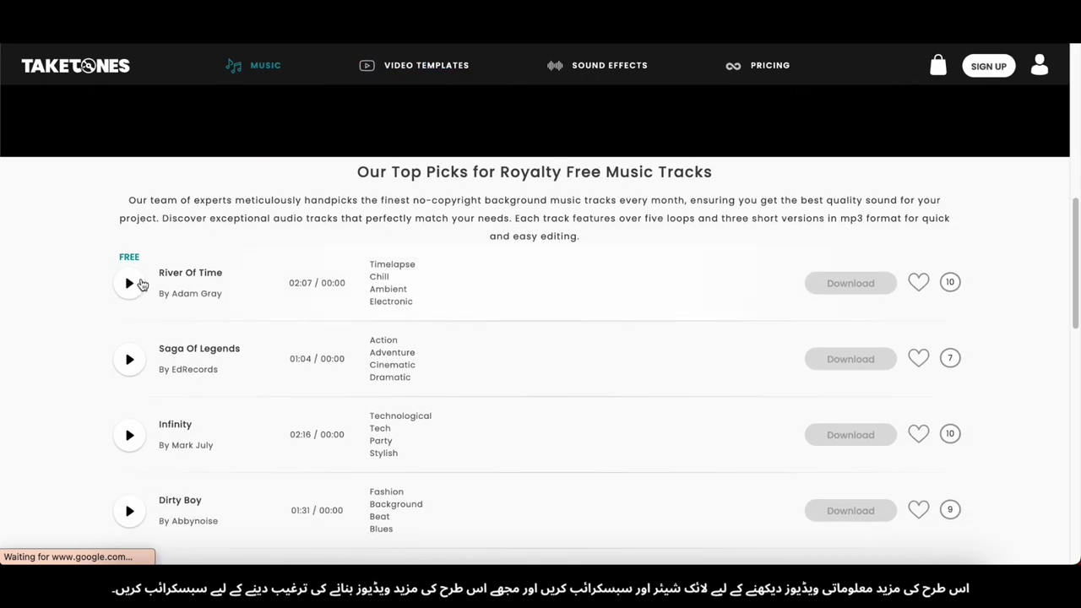
scroll(136, 294, "down", 1)
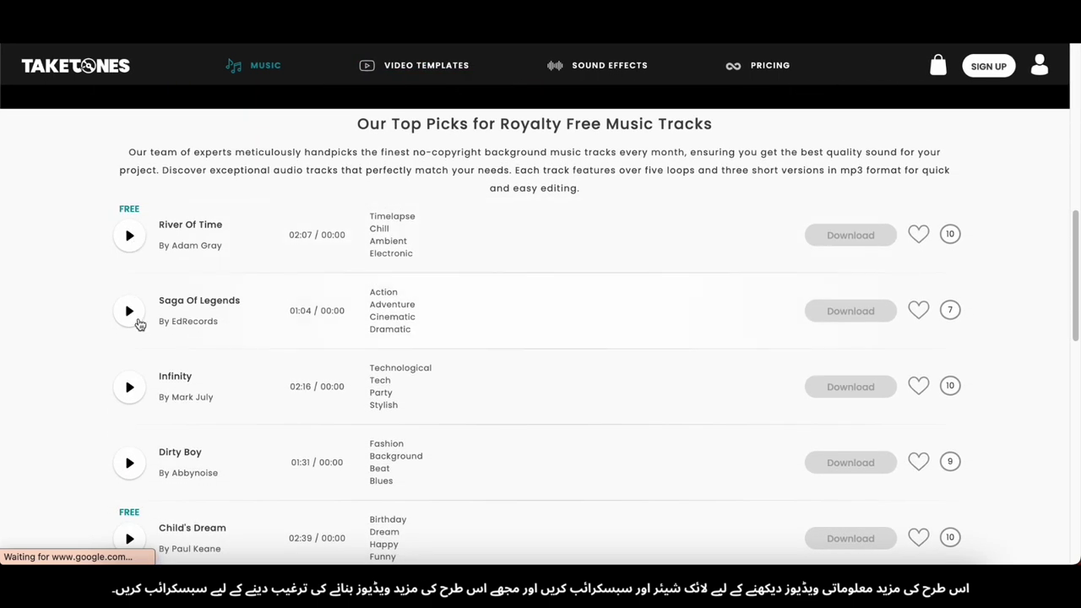
scroll(56, 325, "down", 9)
scroll(419, 326, "up", 2)
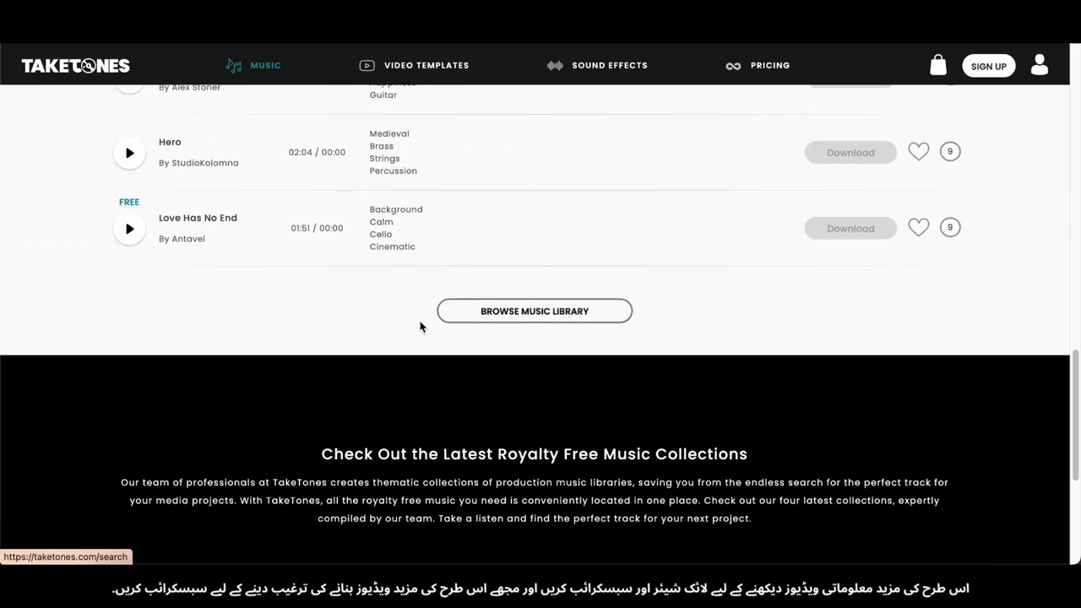
scroll(529, 346, "up", 3)
scroll(529, 346, "down", 3)
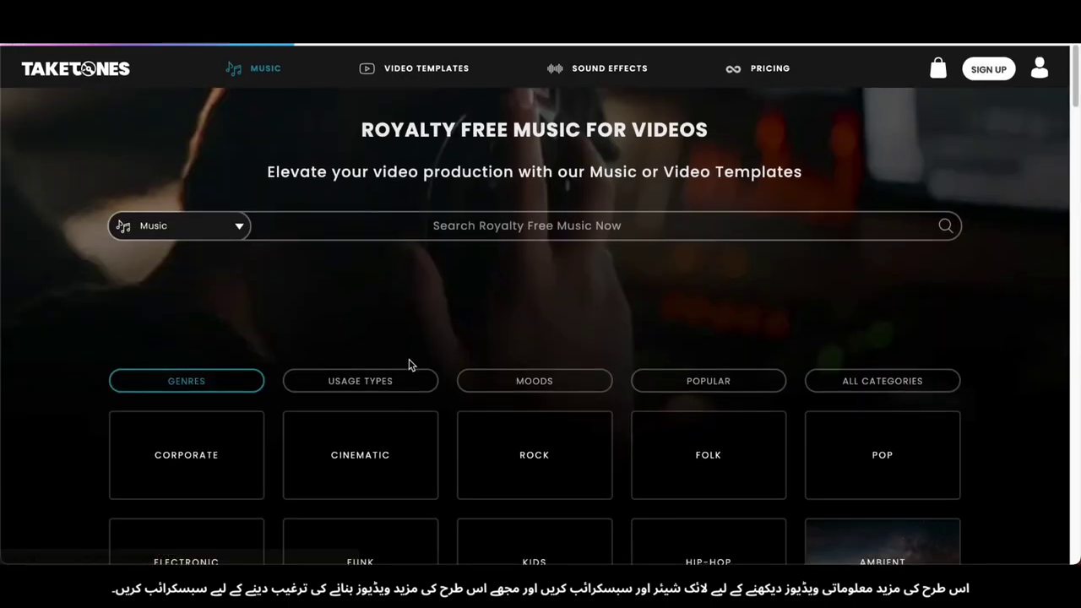
scroll(409, 363, "down", 3)
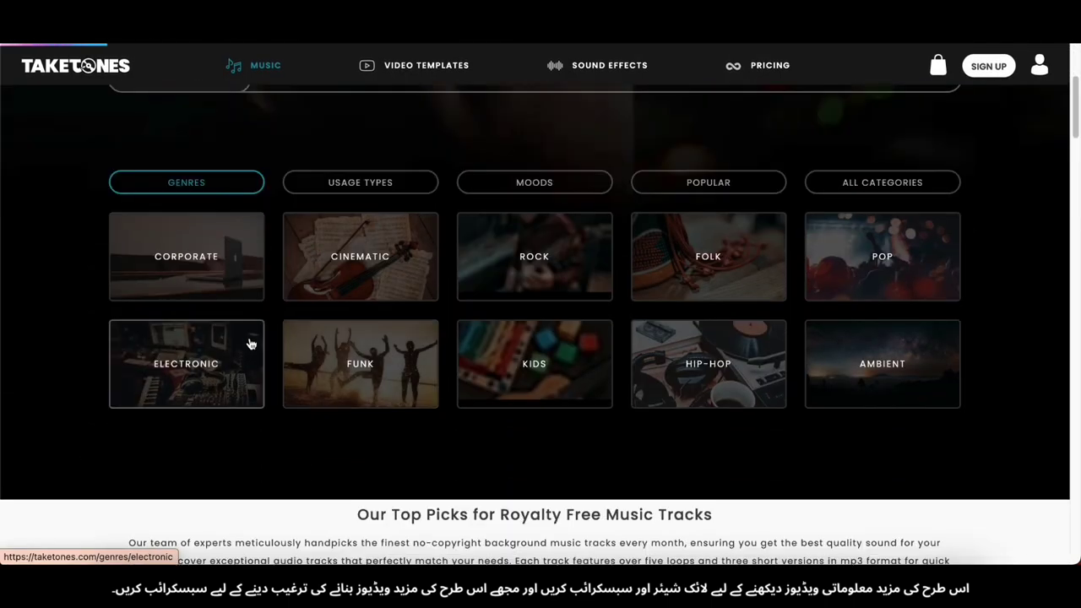
scroll(197, 274, "up", 5)
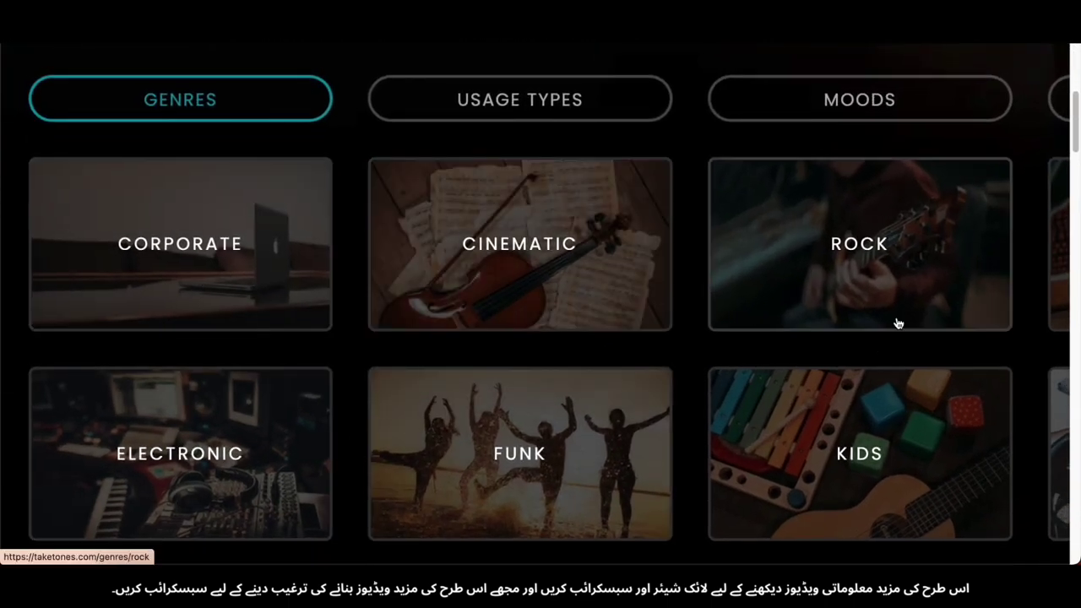
scroll(898, 321, "right", 5)
scroll(771, 292, "right", 3)
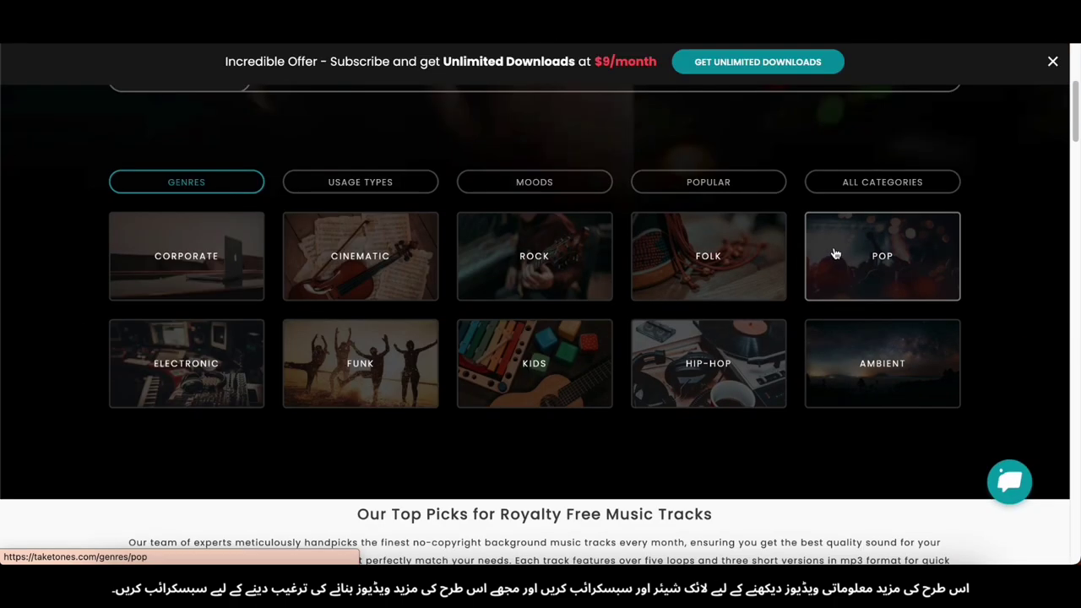
scroll(828, 249, "down", 3)
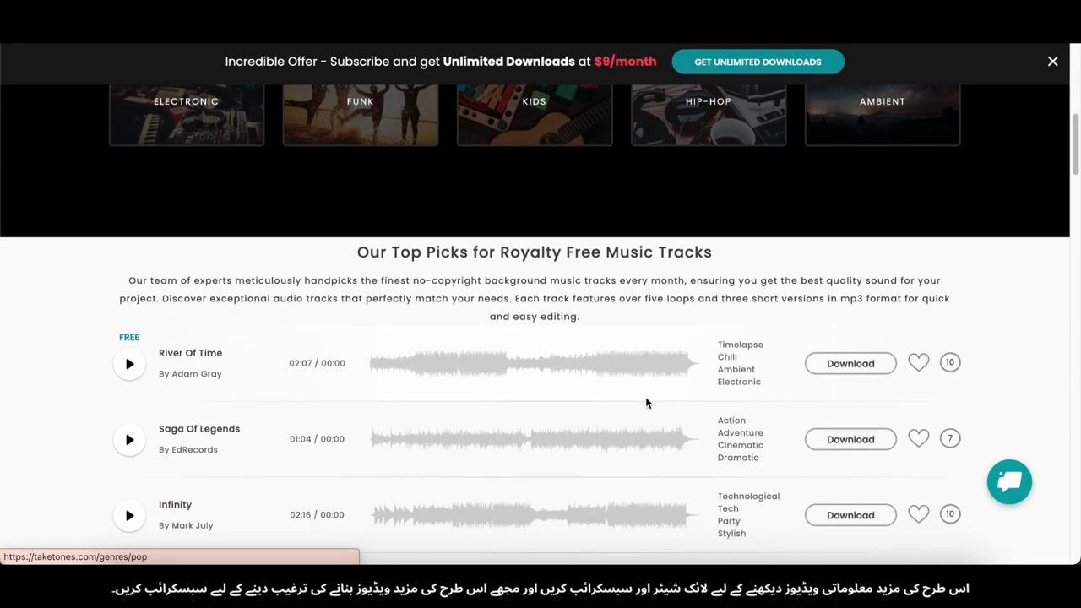
- Open the Pop genre and preview the Break Away, Easy Going and Dance Off Me tracks
left_click(128, 276)
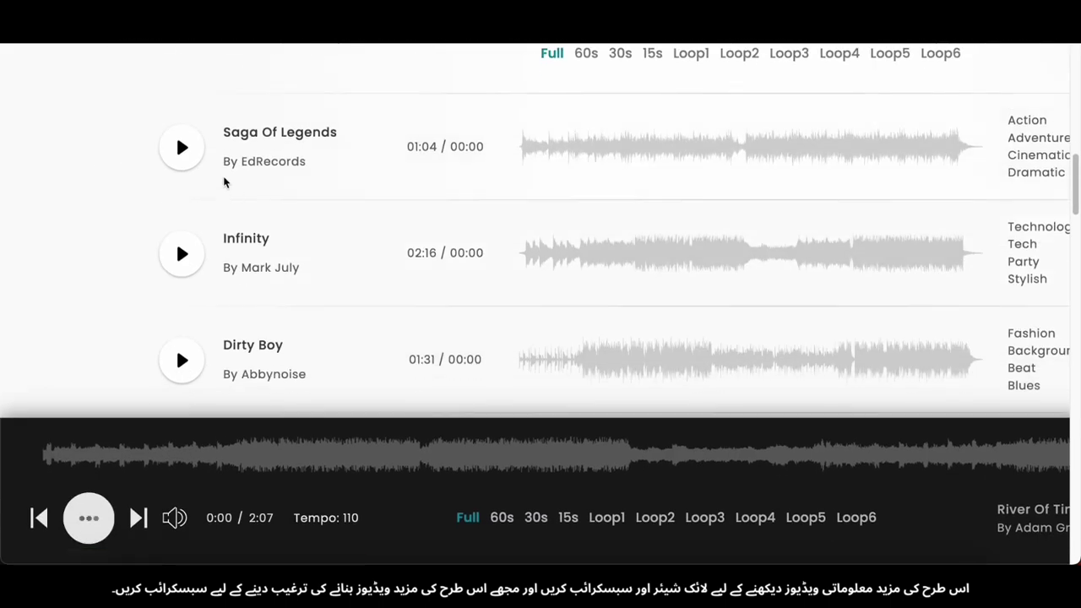
scroll(250, 227, "down", 1)
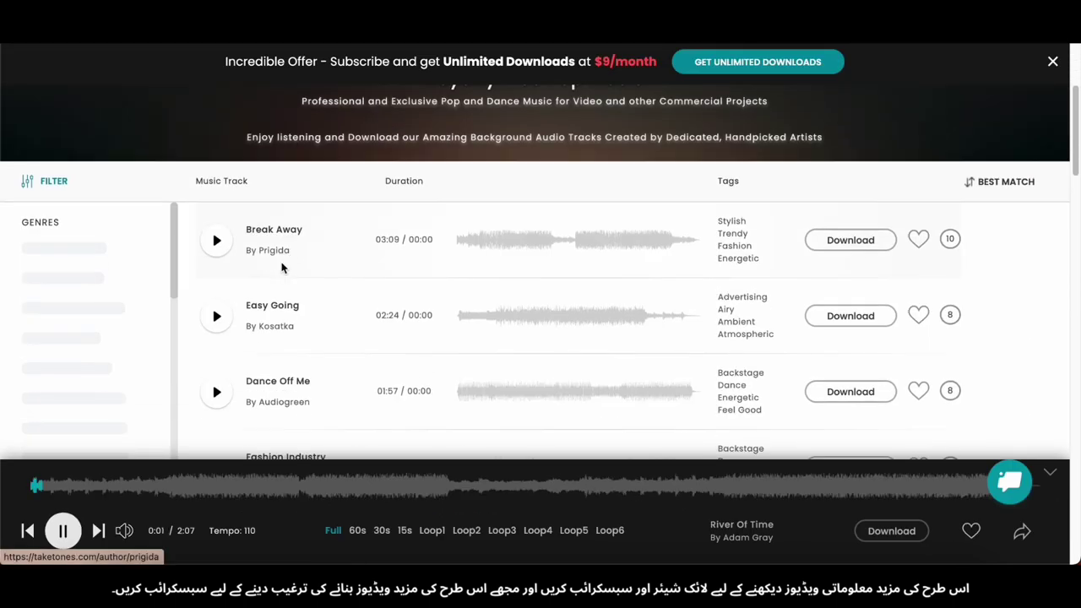
left_click(221, 244)
scroll(227, 266, "down", 1)
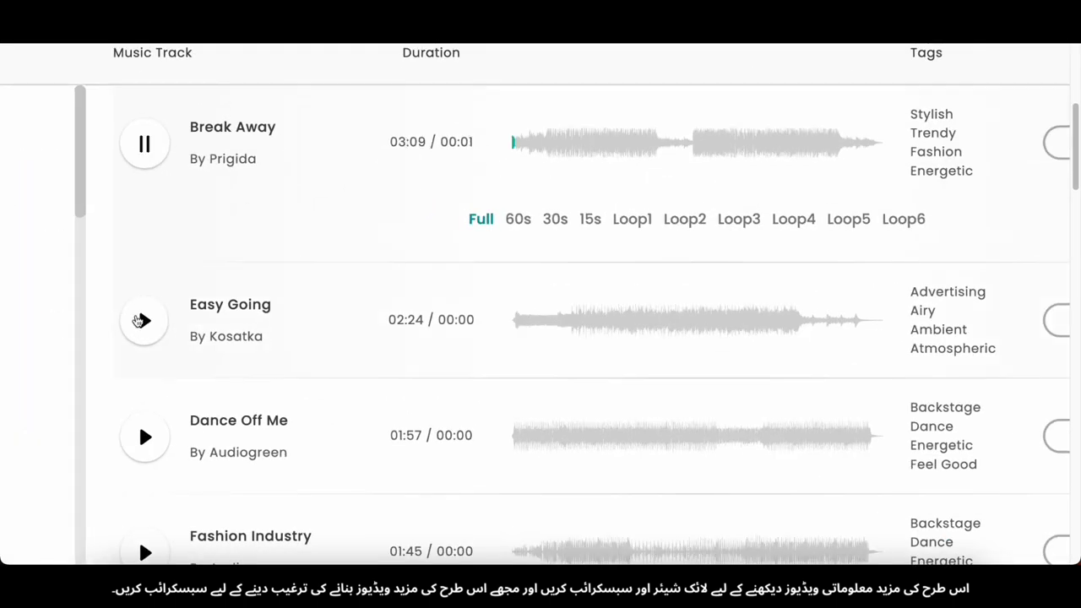
left_click(216, 277)
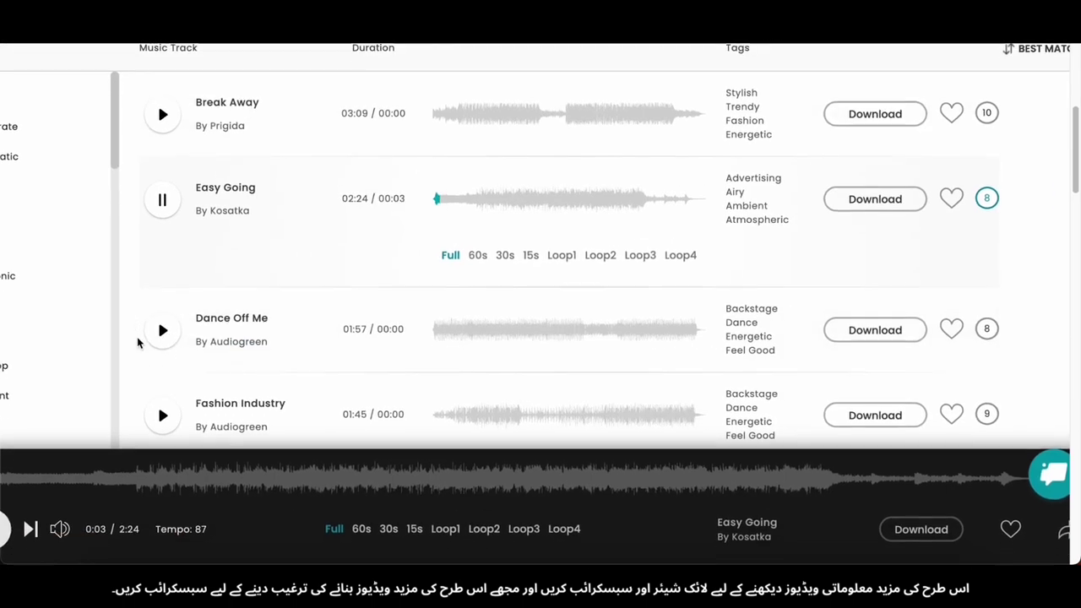
left_click(161, 348)
scroll(414, 256, "down", 1)
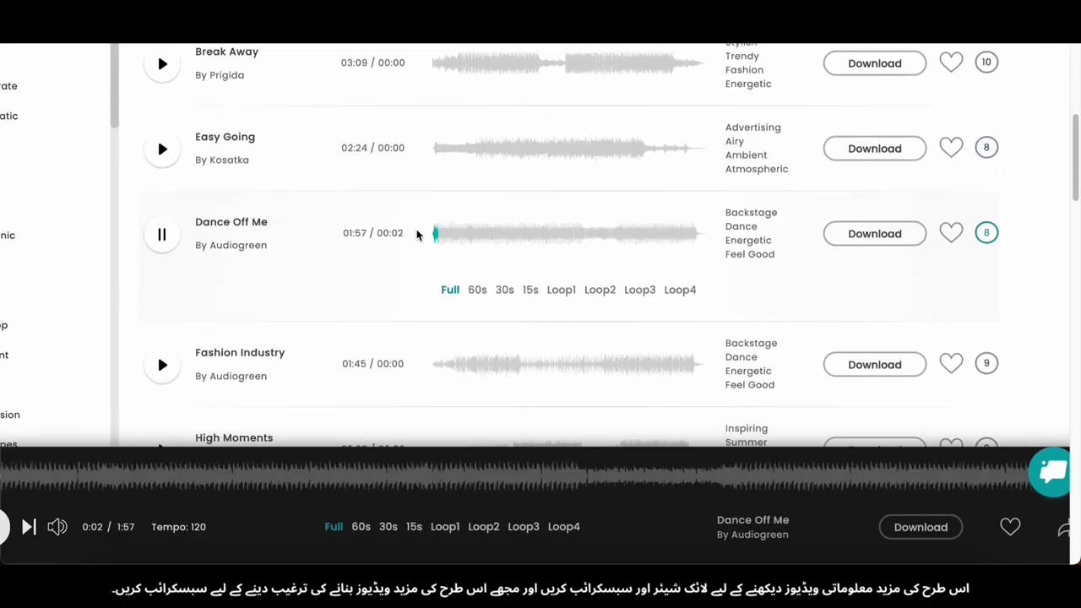
- Replay the Easy Going track and preview Fashion Industry in the Pop list
scroll(416, 235, "down", 1)
left_click(162, 99)
scroll(160, 212, "down", 1)
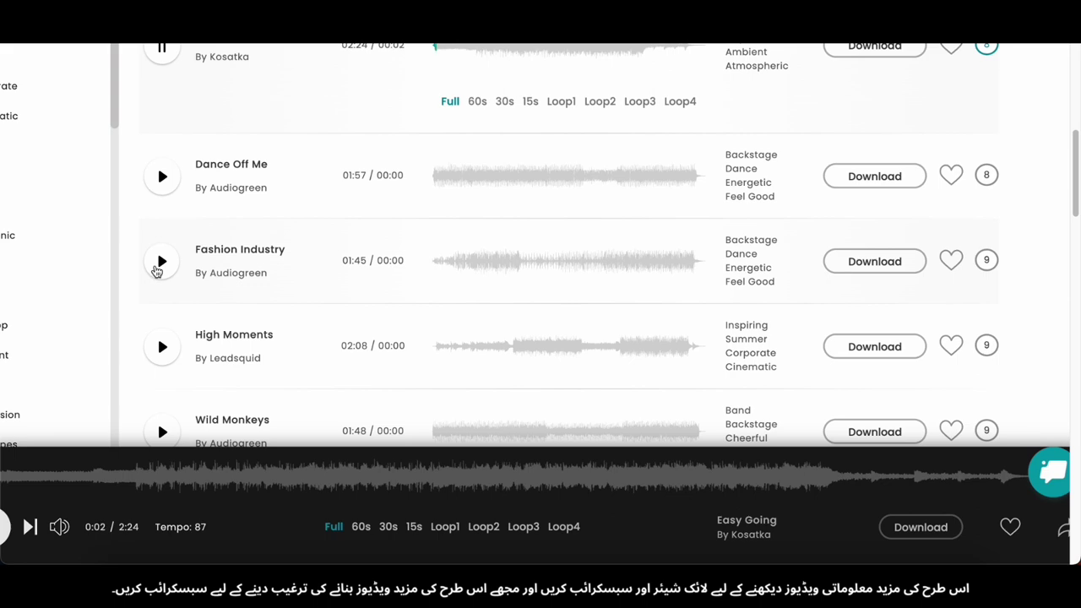
left_click(160, 262)
scroll(415, 154, "down", 1)
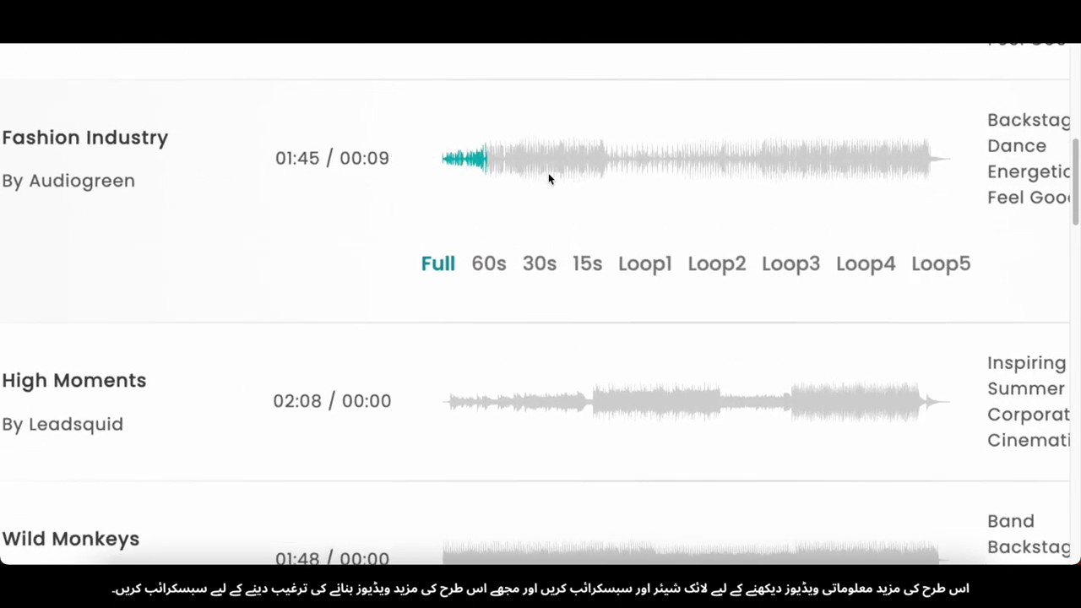
scroll(549, 178, "down", 5)
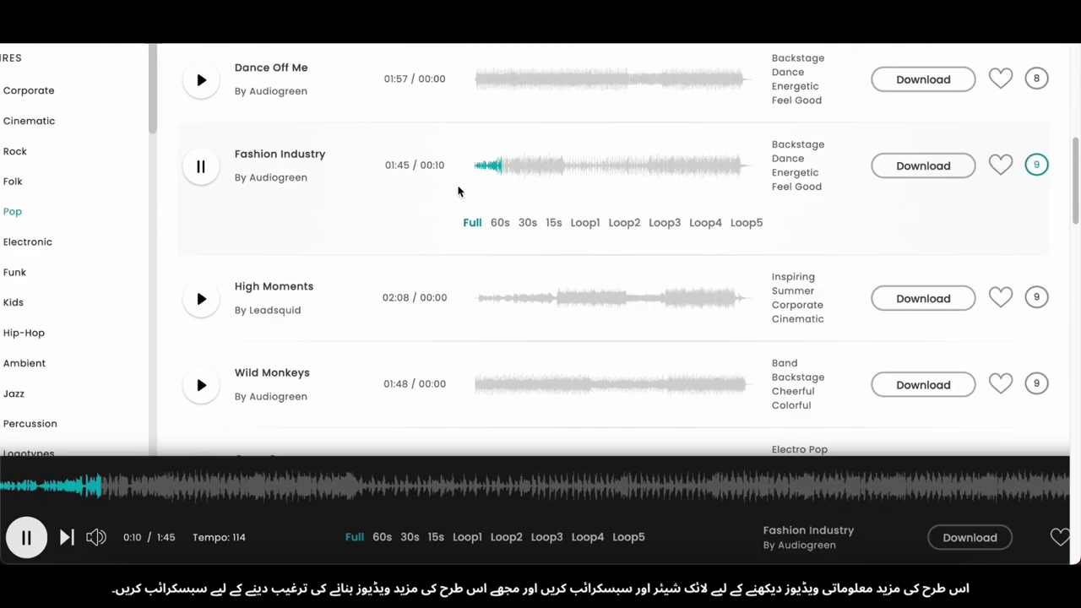
- Preview the Wild Monkeys, Carry On and Piece Of Joy tracks in the Pop list
scroll(372, 245, "down", 1)
left_click(227, 318)
scroll(229, 320, "down", 1)
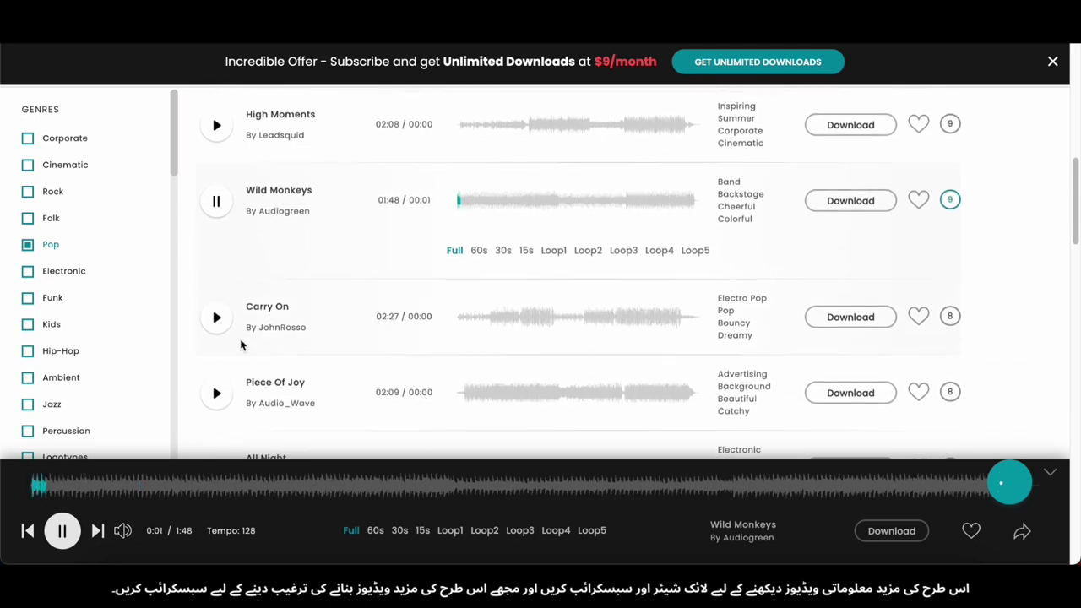
left_click(216, 321)
scroll(222, 299, "down", 1)
scroll(241, 345, "down", 1)
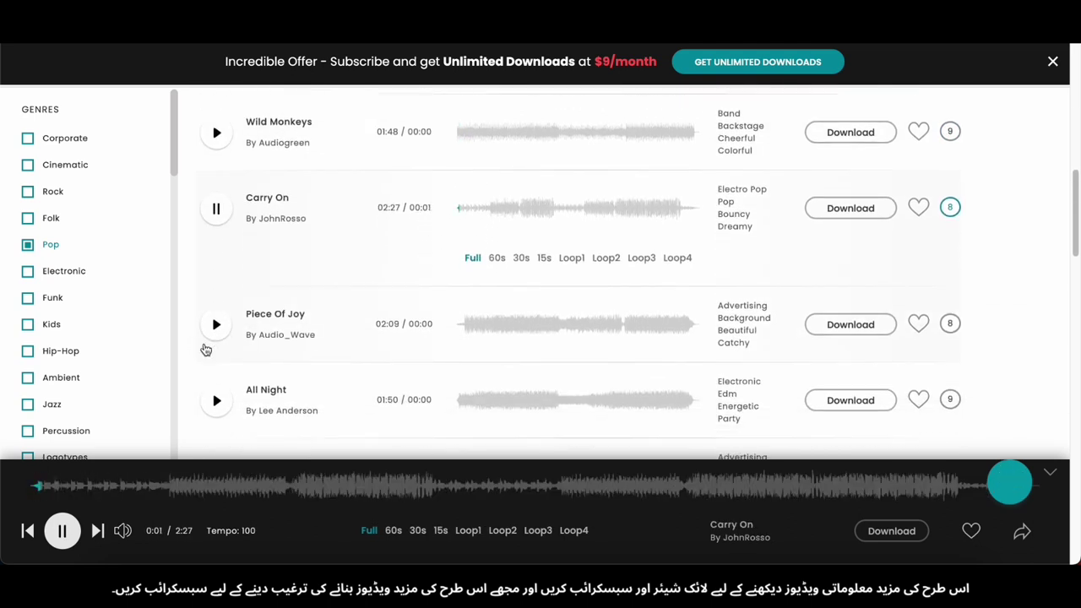
left_click(217, 328)
scroll(218, 331, "down", 1)
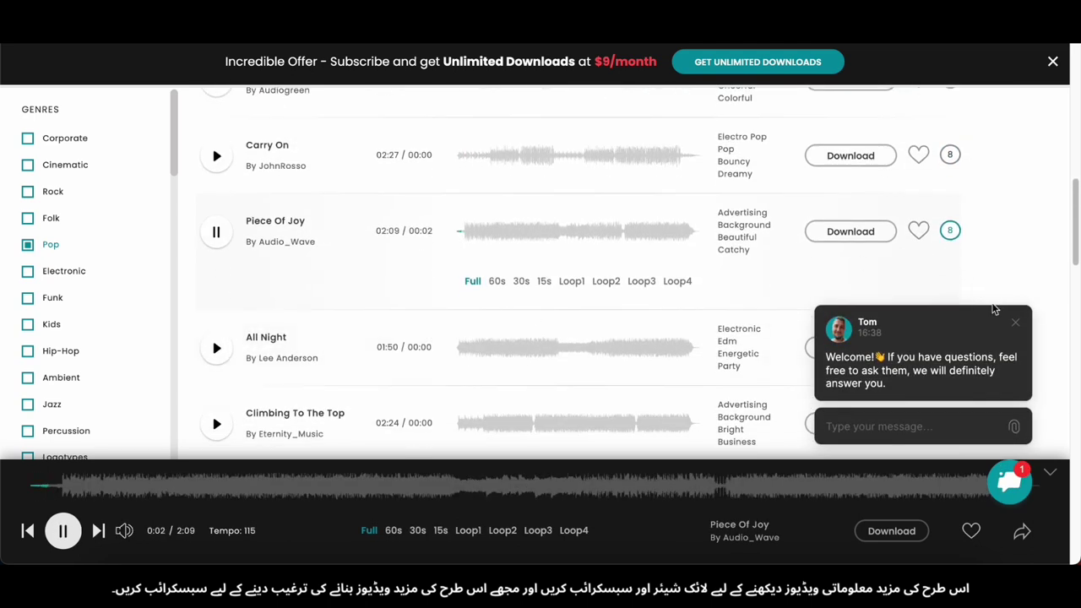
- Dismiss the chat message, examine the download and licence options for Piece Of Joy, and close them
left_click(1015, 321)
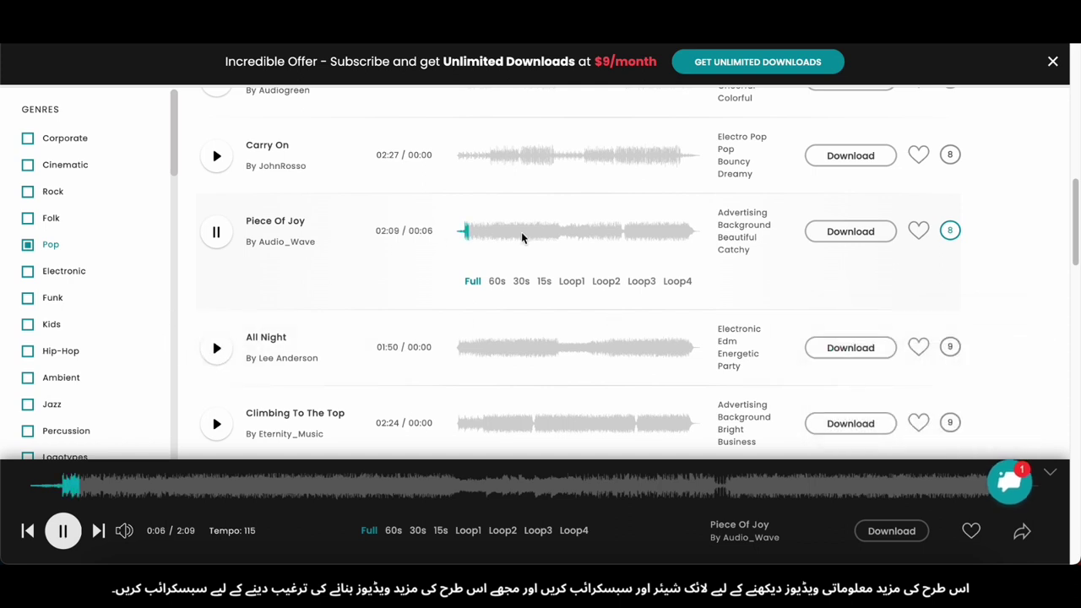
scroll(898, 226, "down", 1)
left_click(845, 203)
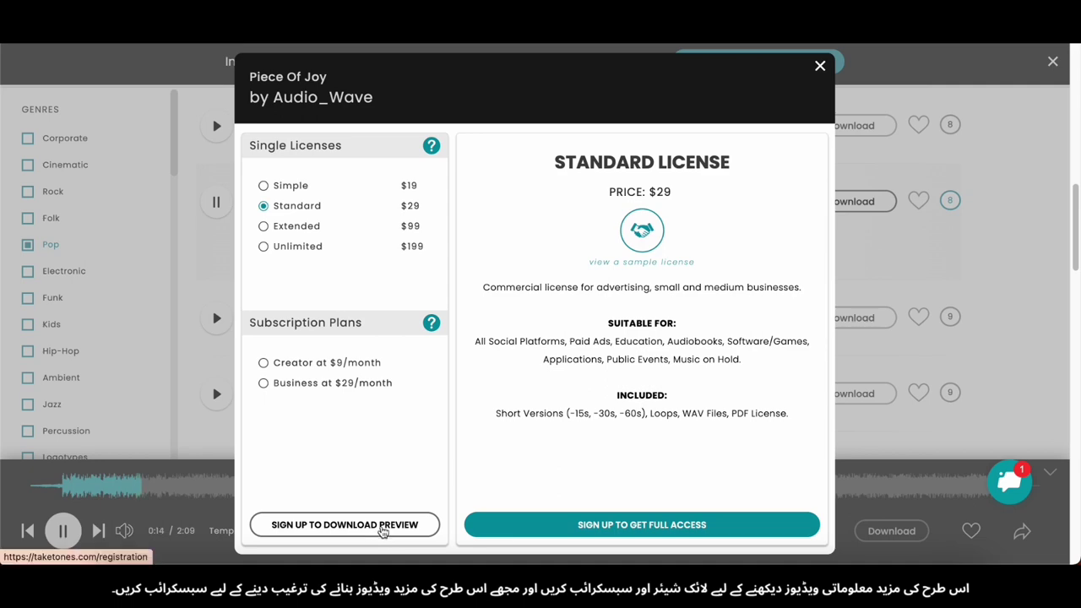
left_click(820, 66)
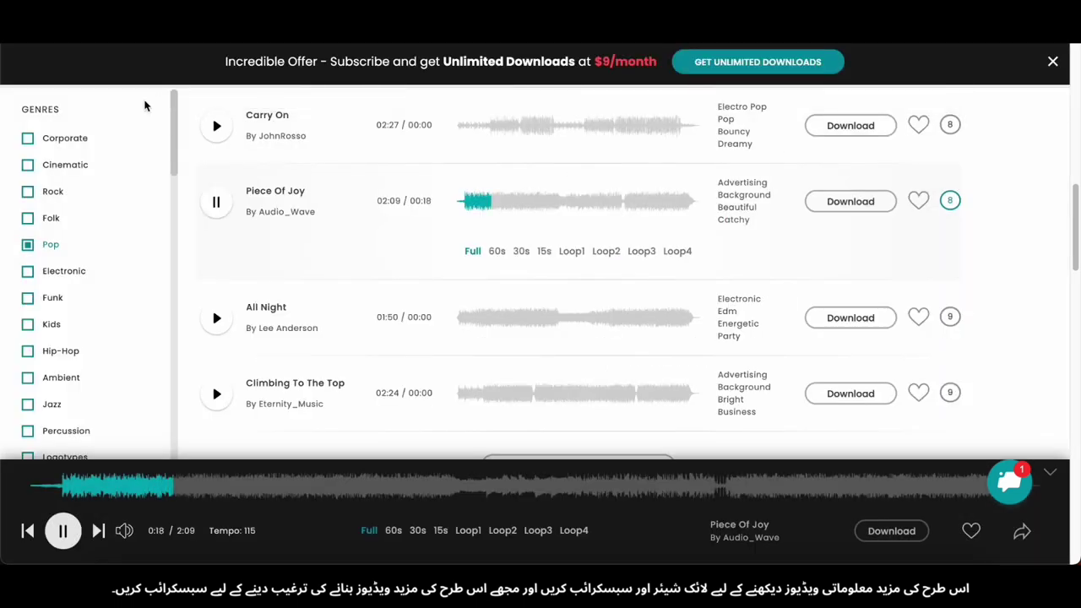
- Return to the Google results for copyright-free music and open the Mixkit stock music page
scroll(540, 279, "up", 8)
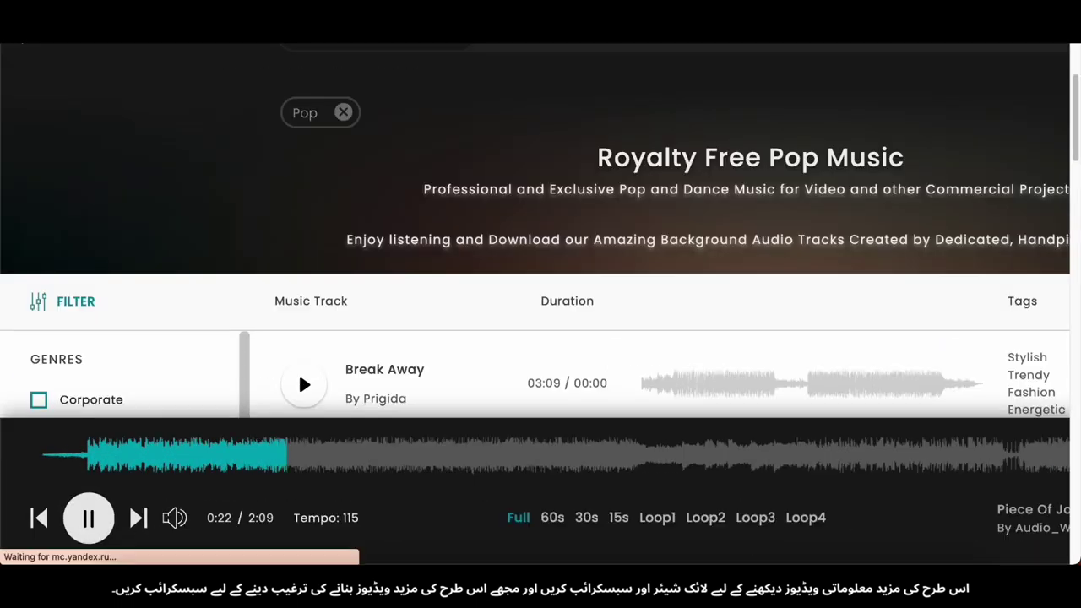
scroll(541, 279, "down", 9)
left_click(85, 538)
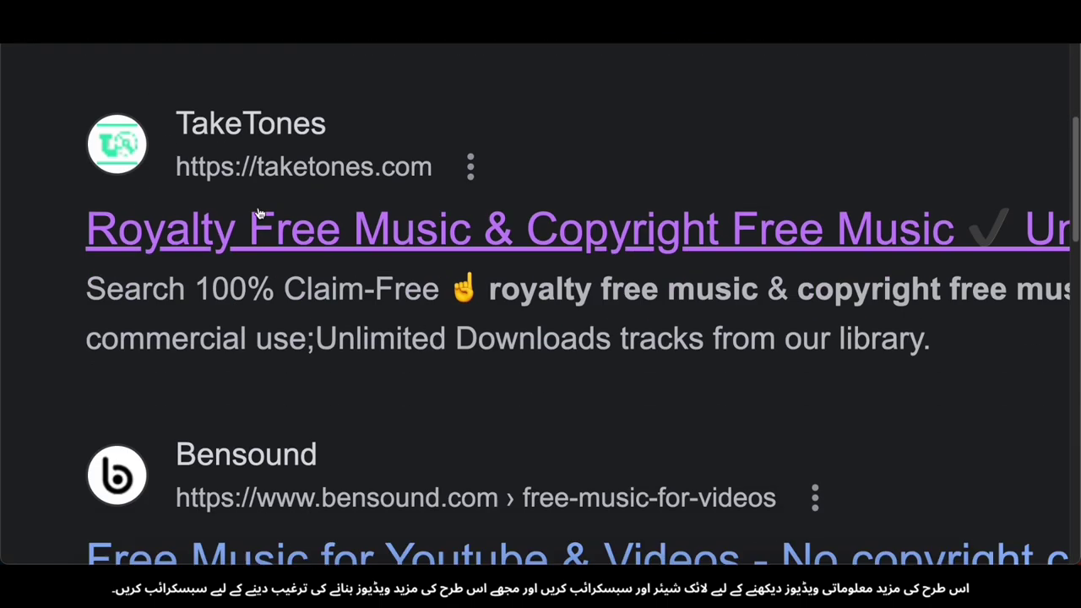
scroll(188, 245, "down", 5)
left_click(187, 365)
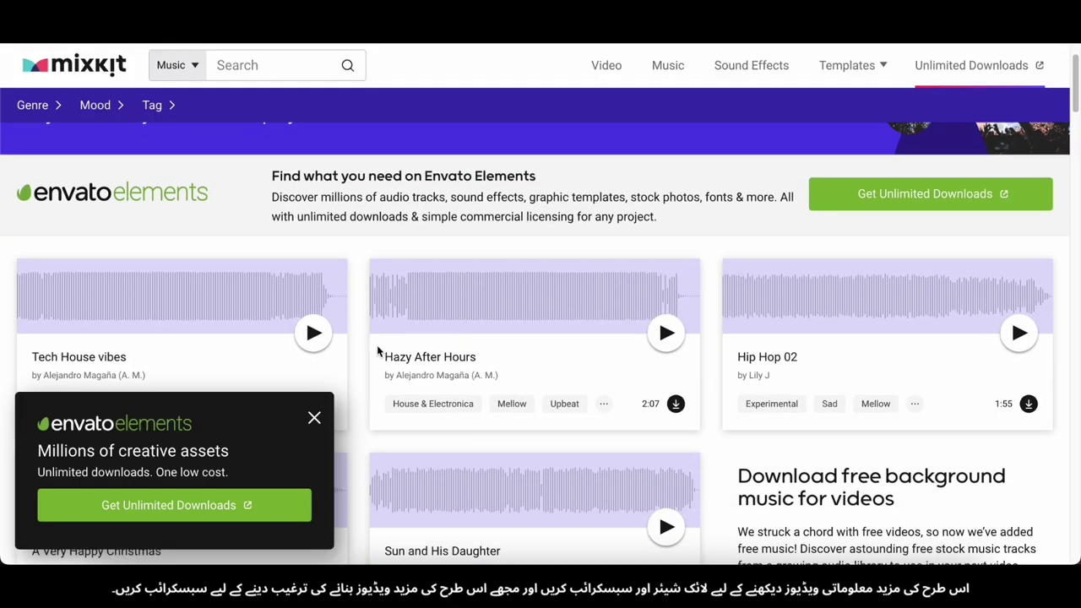
- Dismiss the Envato Elements offer, browse Mixkit's free music list and preview Tech House vibes
scroll(355, 330, "down", 3)
scroll(336, 305, "down", 2)
left_click(315, 417)
scroll(321, 388, "down", 4)
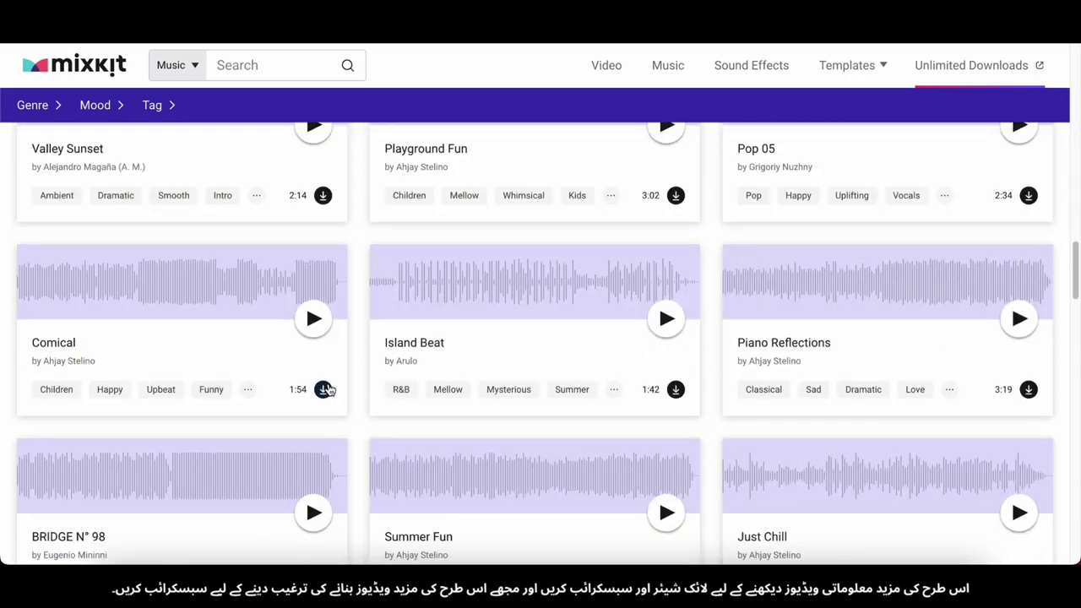
scroll(327, 244, "down", 3)
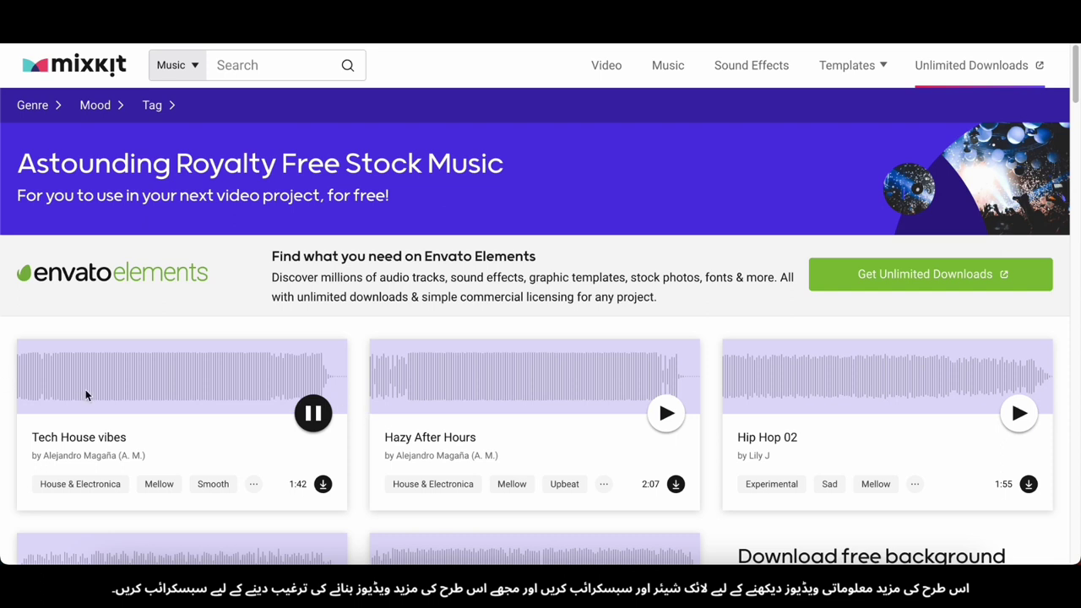
- Preview the Hazy After Hours and Hip Hop 02 tracks, keeping Music as the search category
left_click(666, 412)
left_click(181, 64)
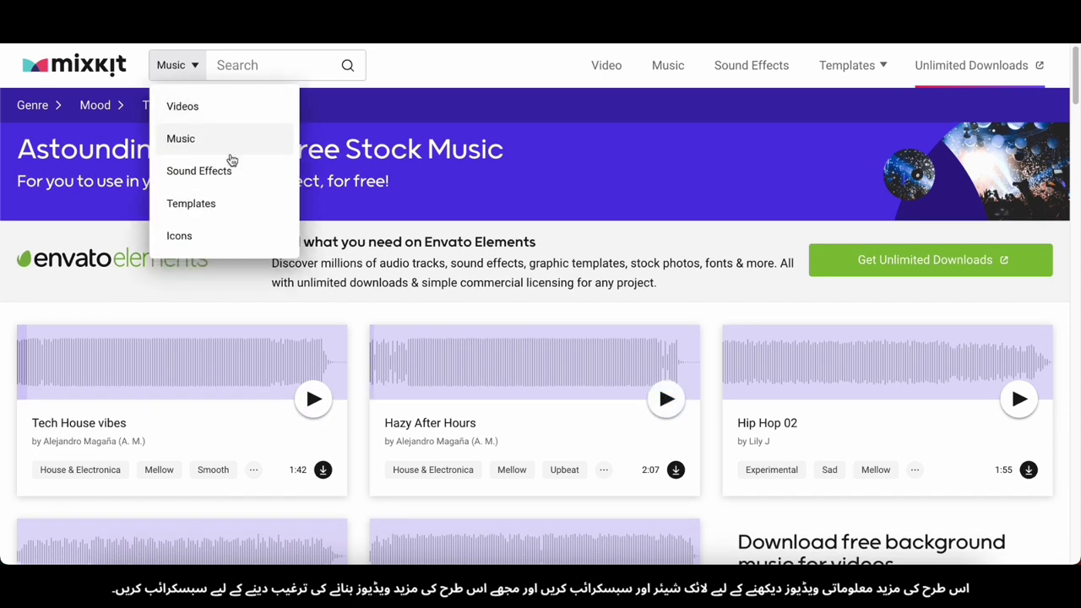
left_click(229, 159)
scroll(810, 317, "down", 1)
left_click(1018, 334)
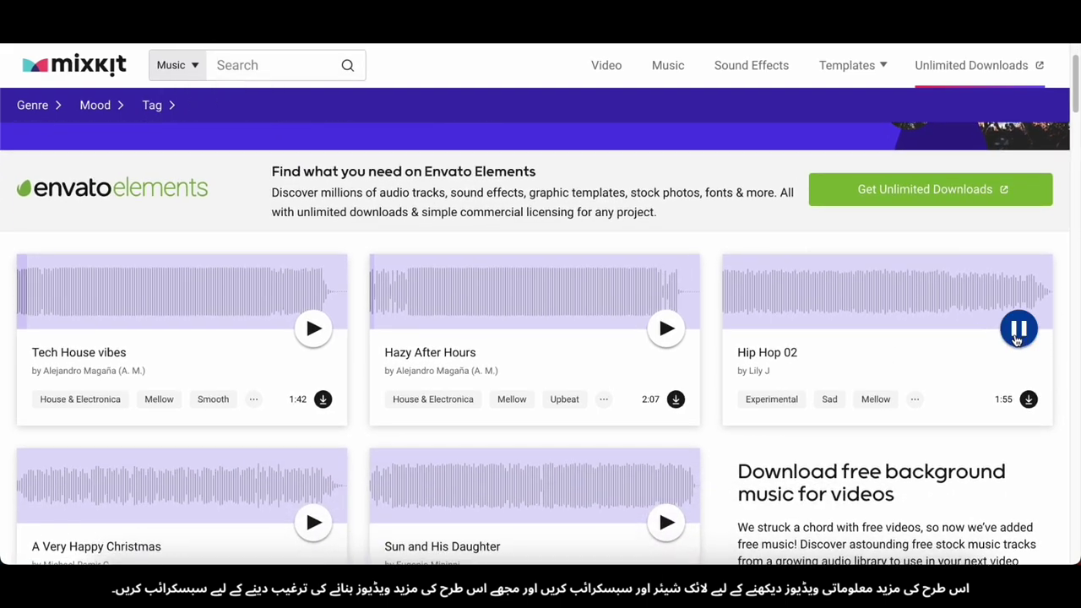
- Preview the Raising Me Higher and Driving Ambition tracks further down the Mixkit list
scroll(719, 341, "down", 2)
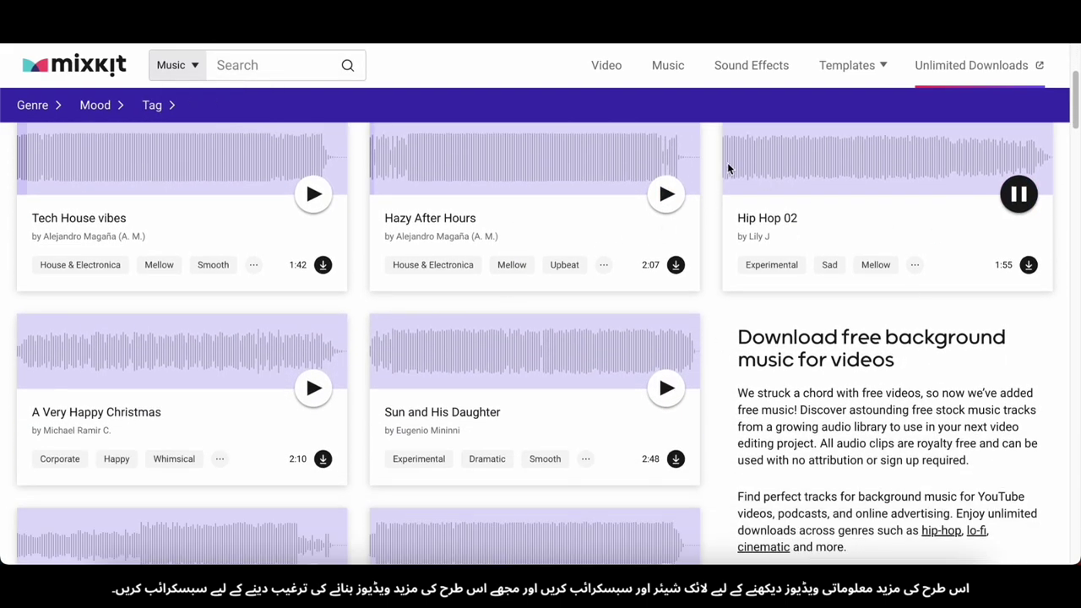
scroll(250, 401, "down", 1)
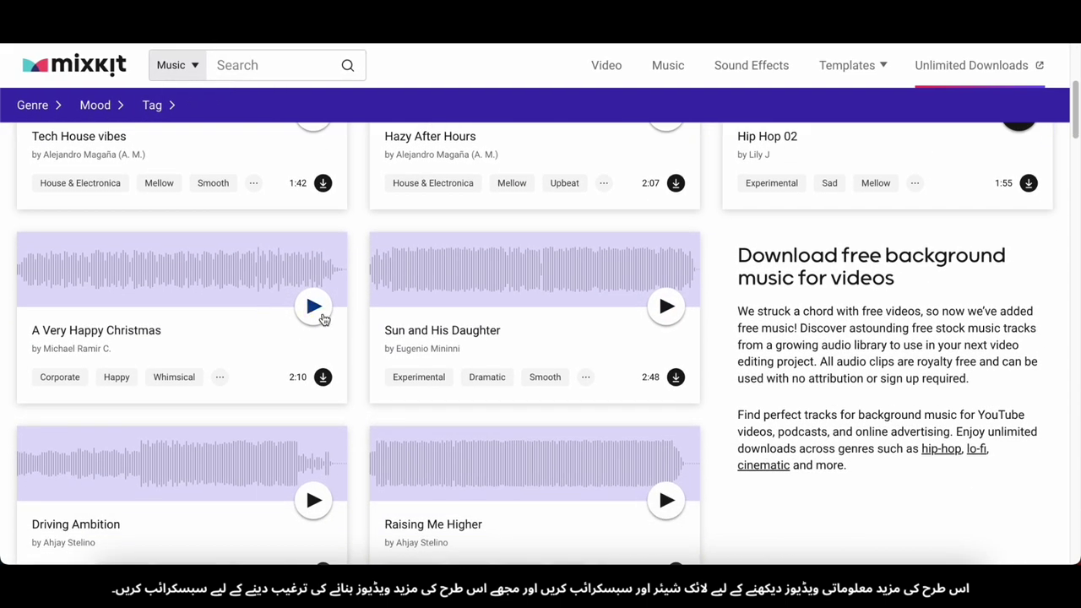
scroll(321, 316, "down", 2)
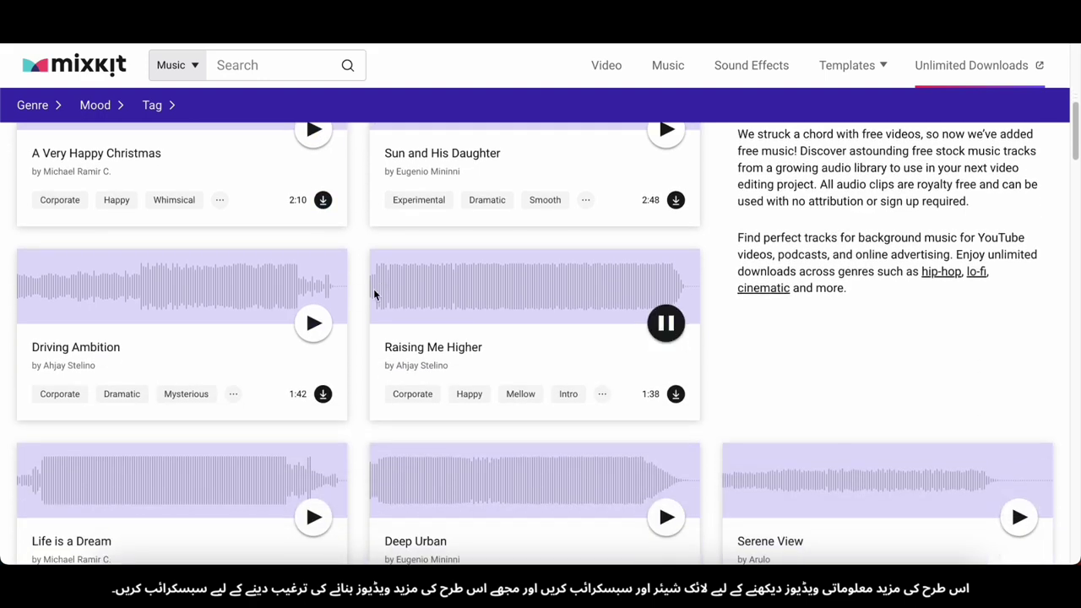
scroll(369, 326, "down", 1)
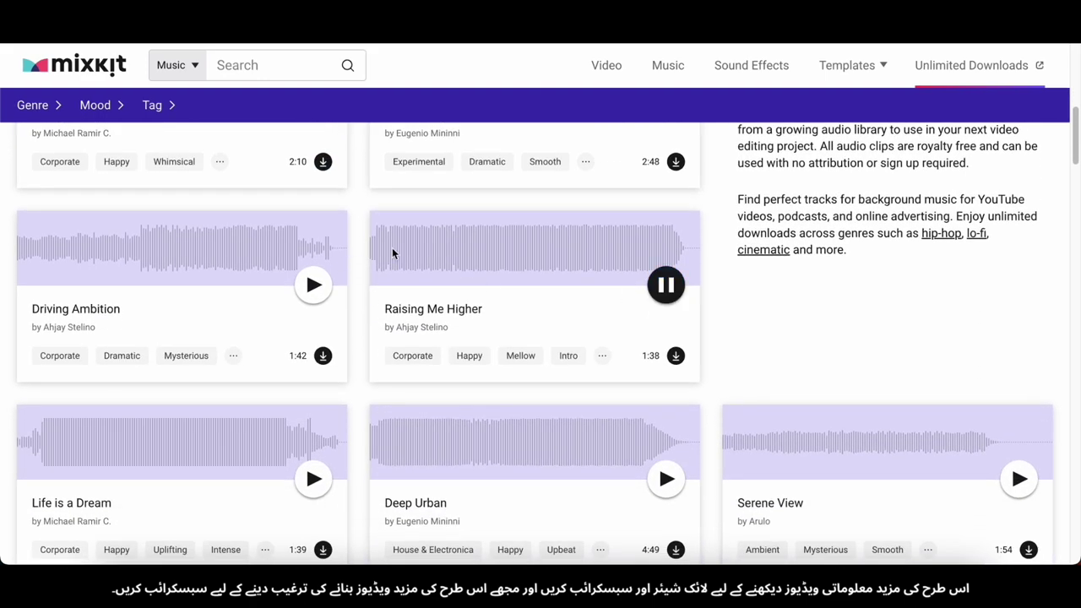
scroll(673, 358, "down", 1)
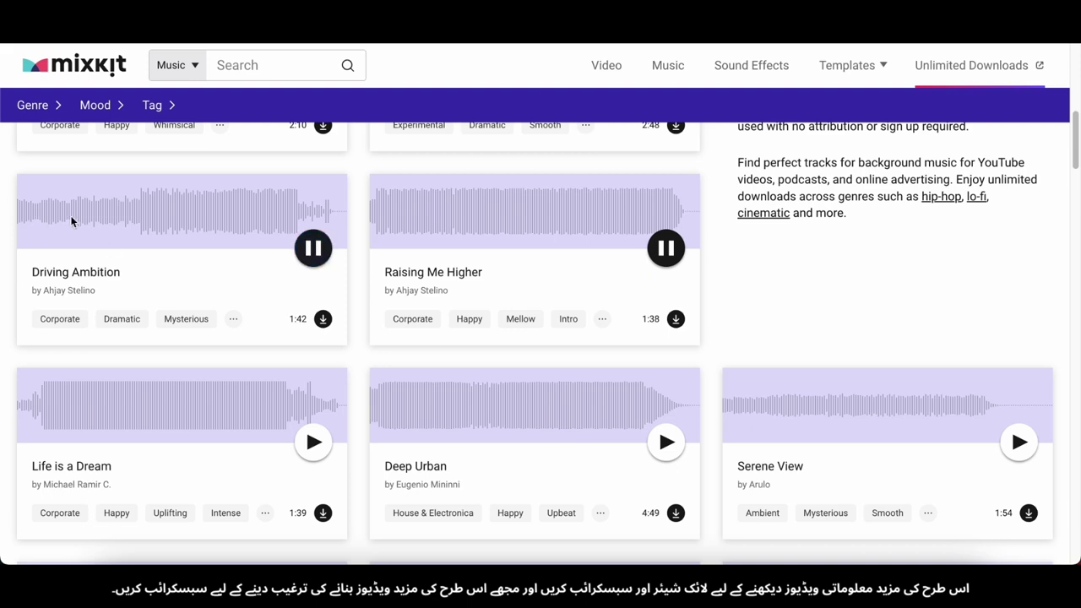
scroll(72, 221, "down", 3)
scroll(340, 290, "up", 3)
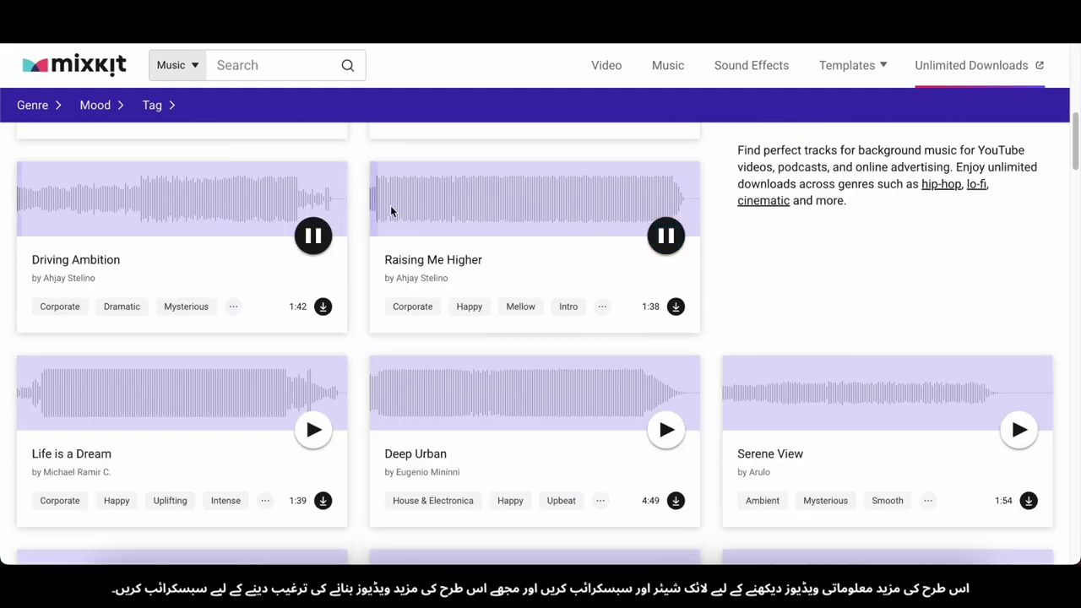
- Compare other passages of Driving Ambition and Raising Me Higher, and download Raising Me Higher
left_click(459, 203)
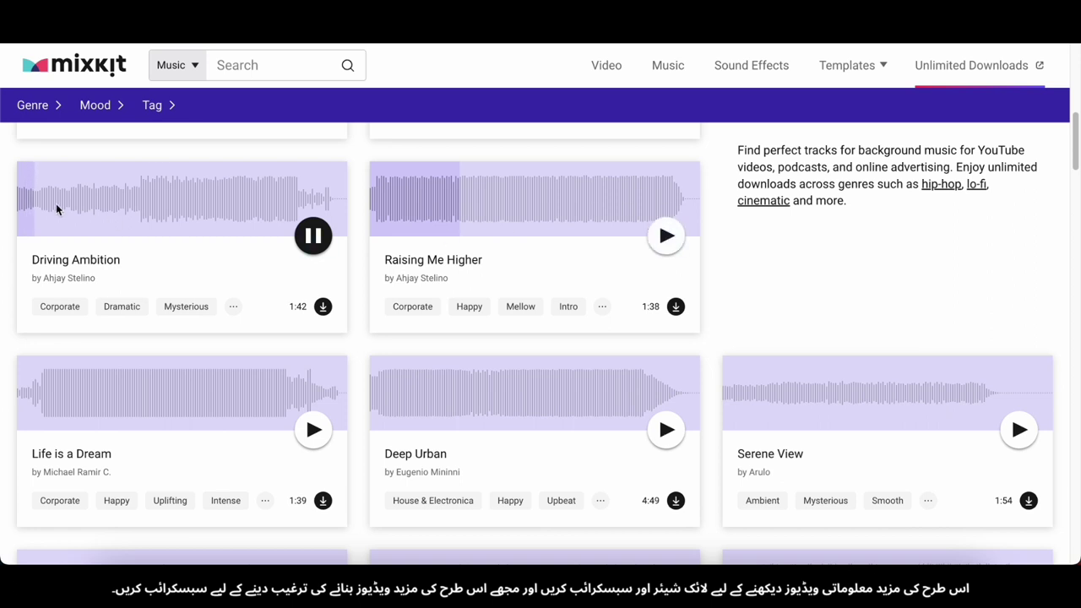
left_click(176, 205)
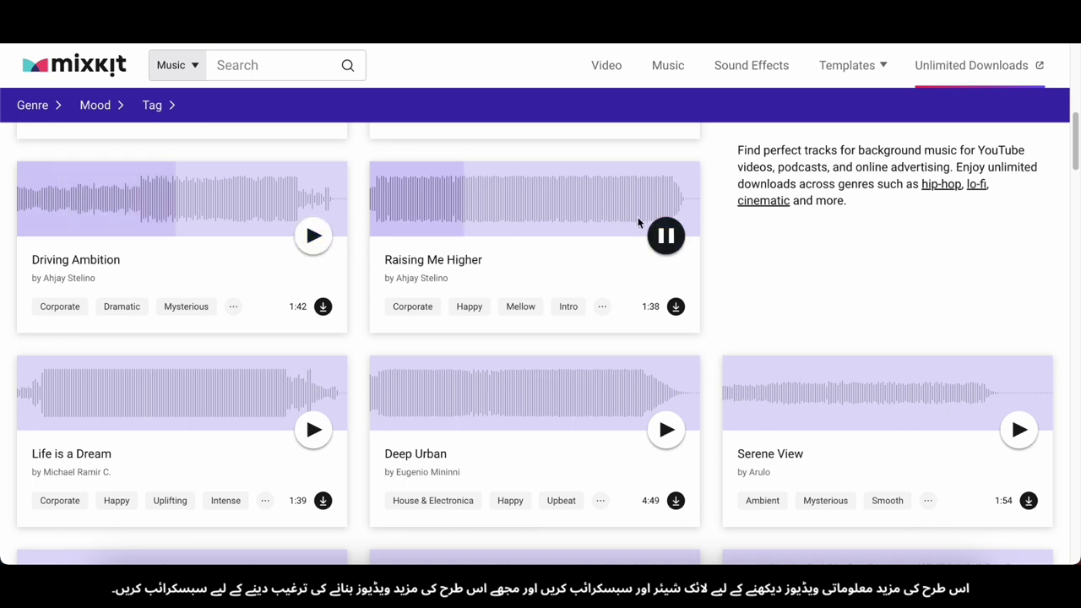
left_click(374, 218)
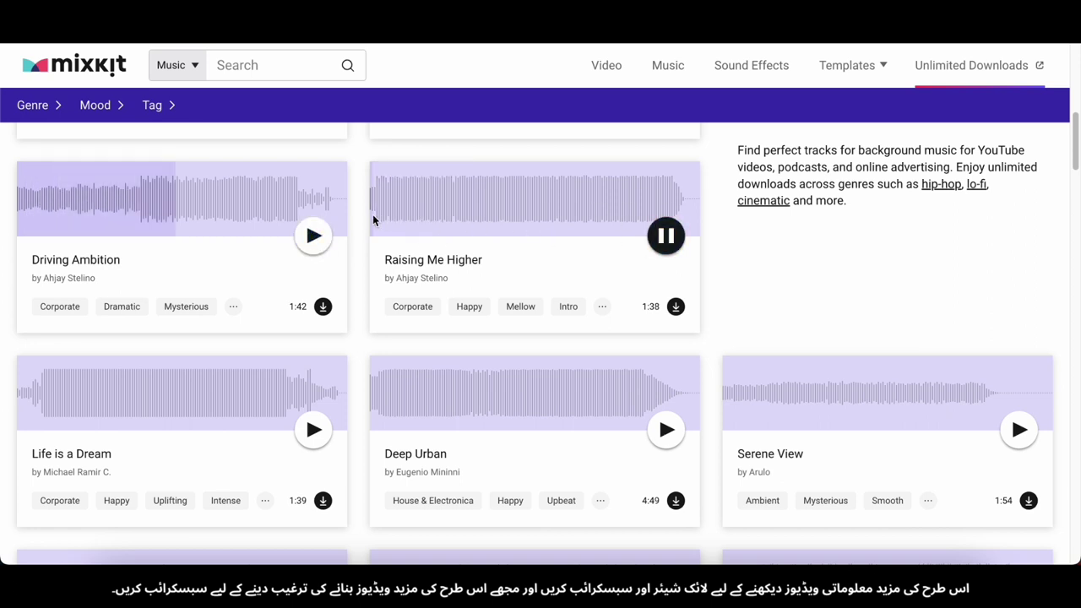
left_click(675, 307)
left_click(903, 363)
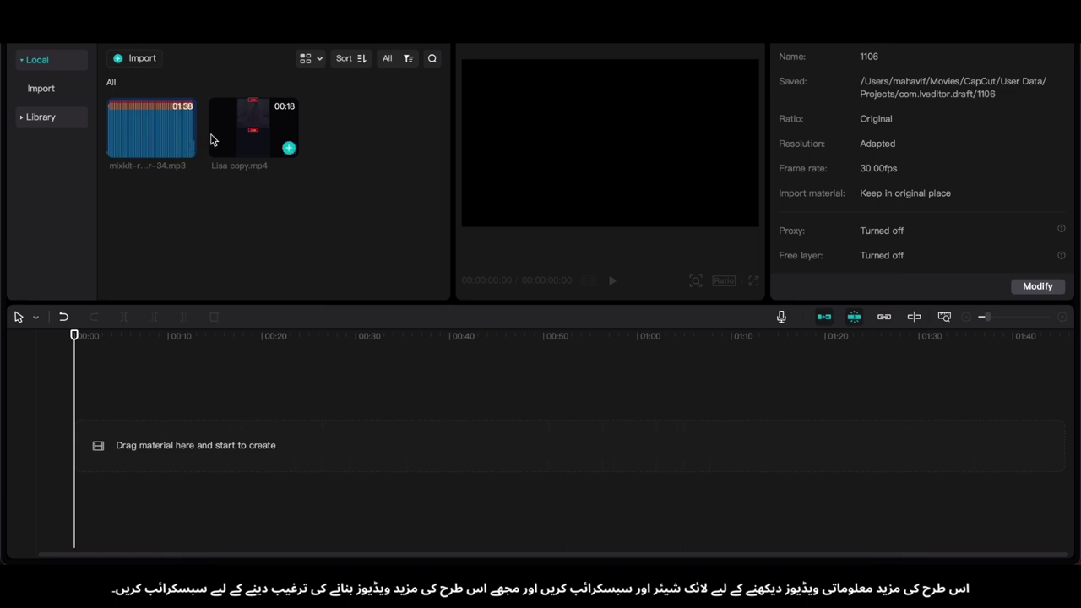
- In CapCut, add Lisa copy.mp4 to the timeline and place the downloaded Mixkit mp3 beneath it, aligned to its start
left_click_drag(213, 141, 164, 405)
key("space")
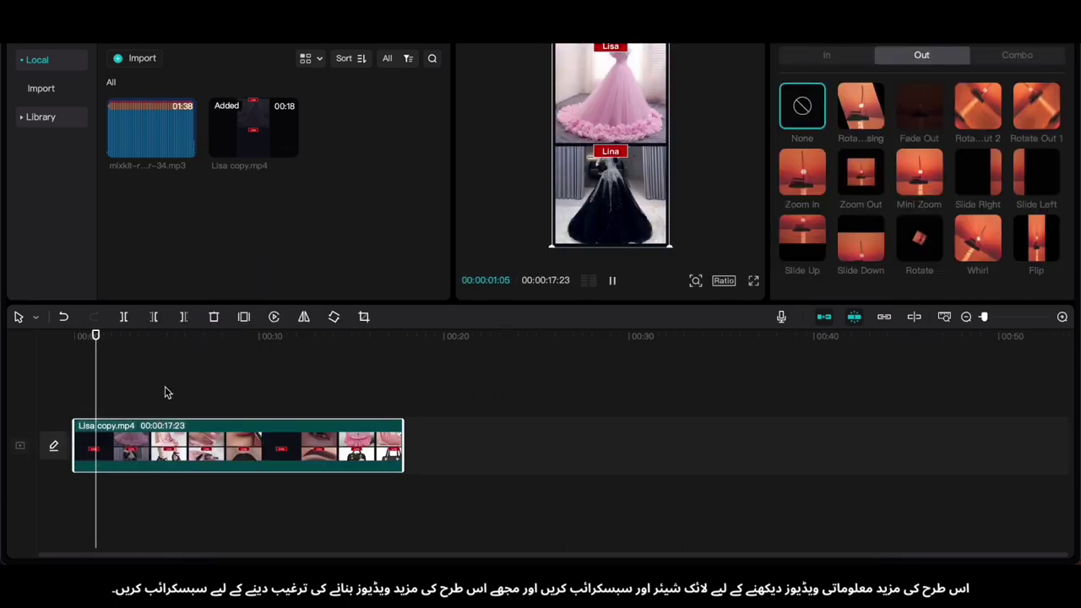
left_click(34, 396)
left_click_drag(126, 146, 124, 498)
left_click_drag(196, 497, 140, 496)
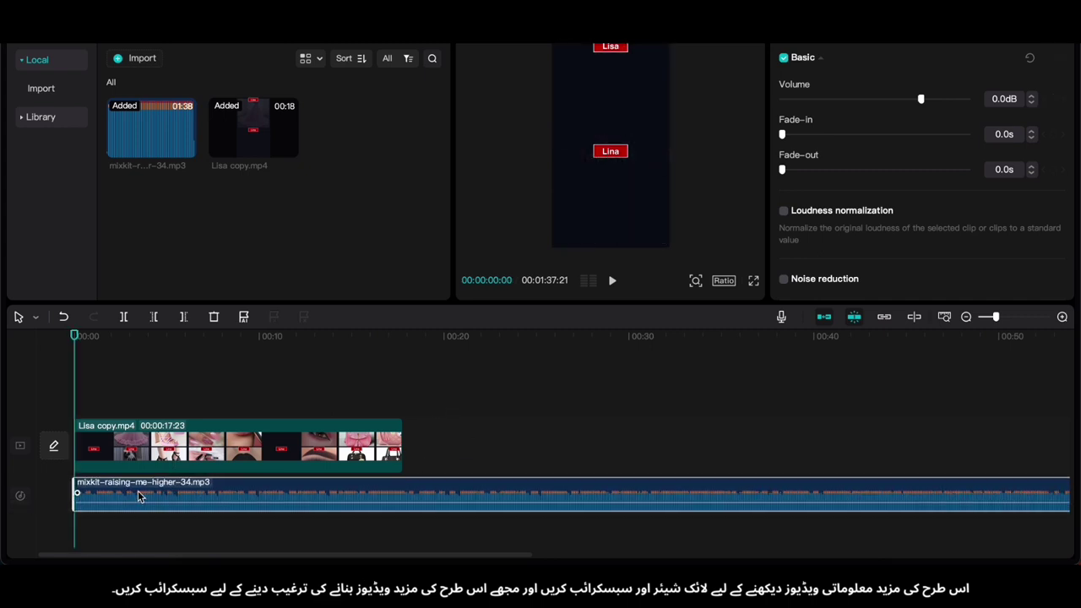
- Split the Raising Me Higher audio clip at the point where the video clip ends
left_click_drag(380, 523, 402, 526)
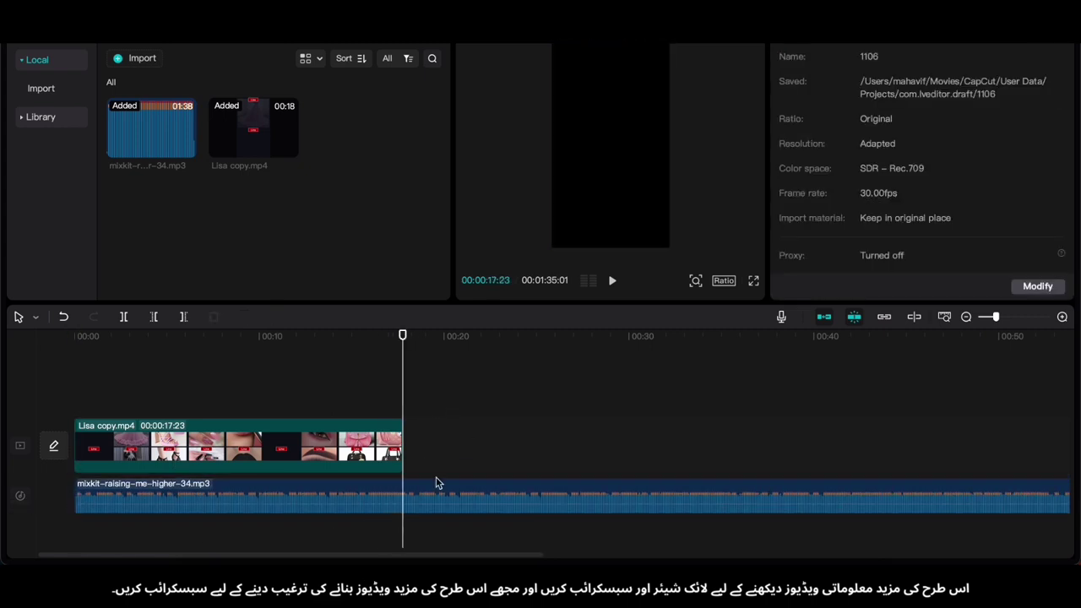
left_click(400, 526)
left_click(412, 485)
key("super+b")
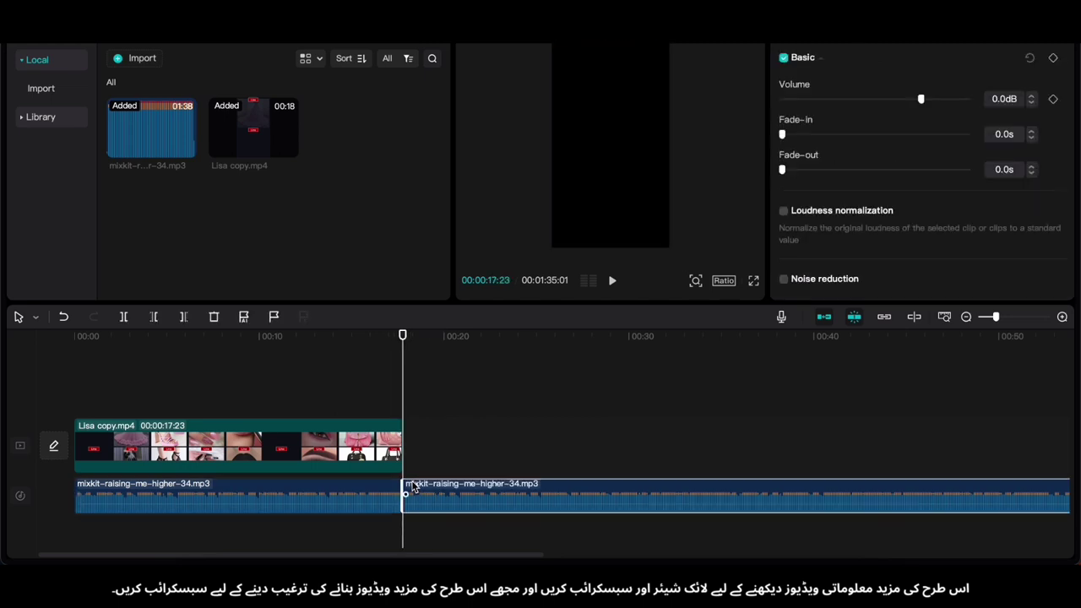
- Delete the leftover music past the video's end, then set the remaining audio to -23.0 dB with 0.5 s fade-in and fade-out and preview it
key("Delete")
left_click(307, 490)
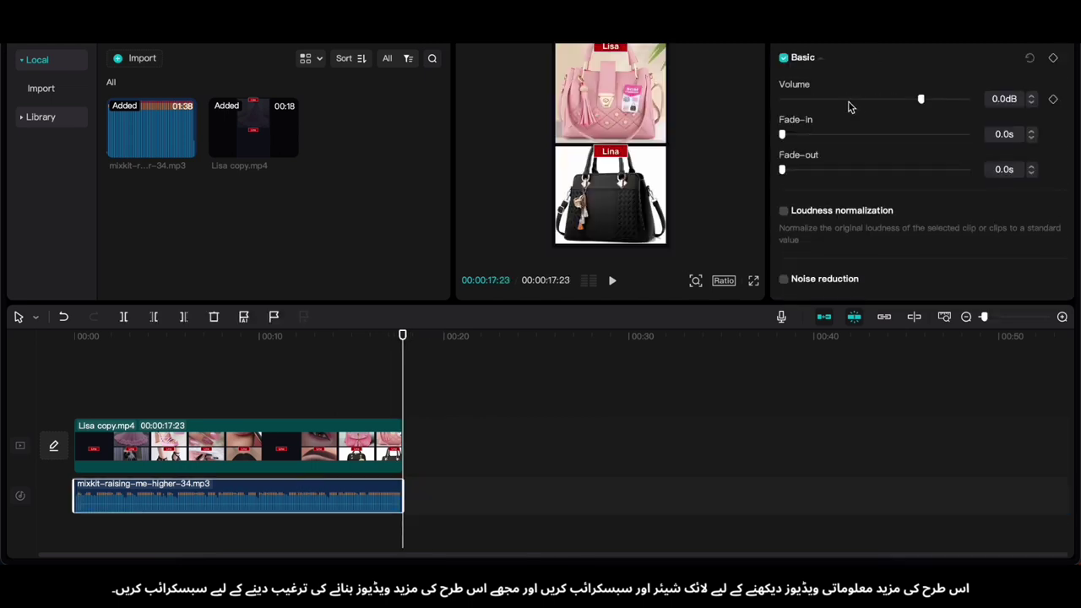
left_click_drag(849, 106, 861, 107)
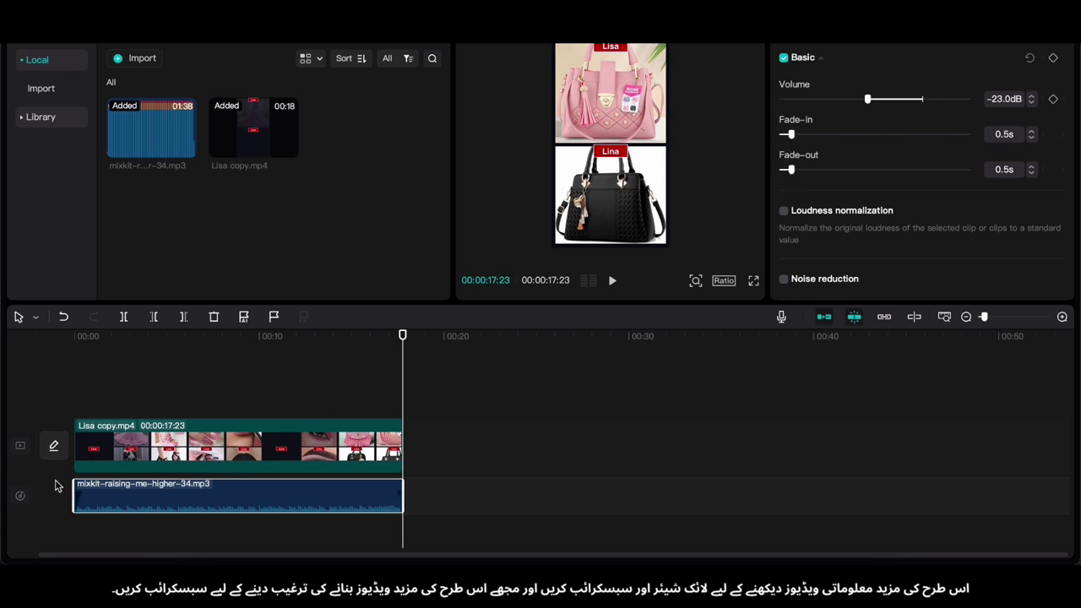
left_click(68, 530)
key("space")
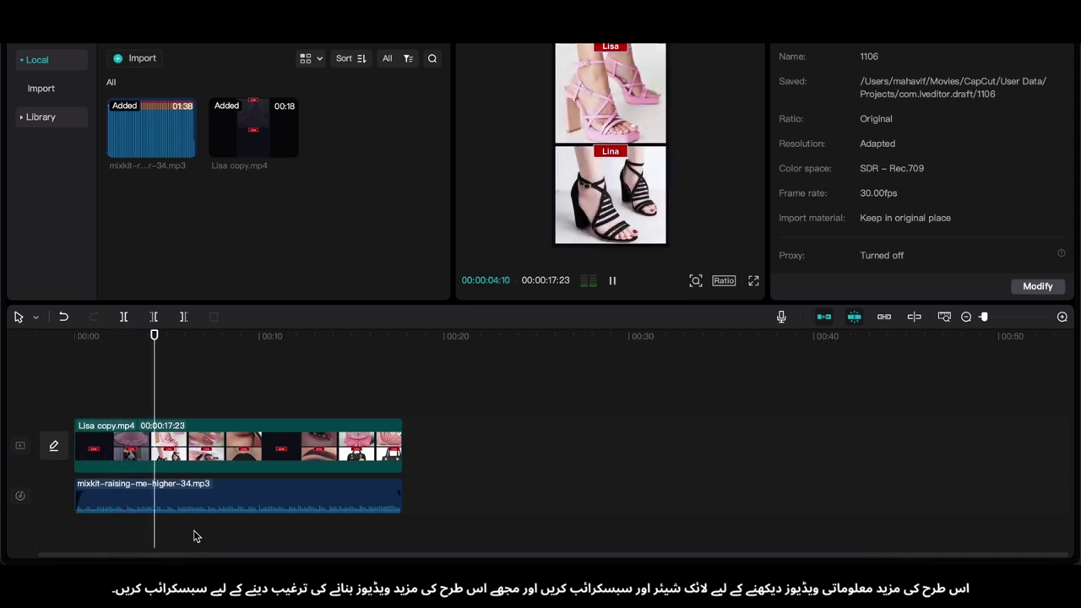
- Apply an entrance animation and the Whirl exit animation to the Lisa copy.mp4 clip, and play back the result
left_click(177, 445)
left_click(826, 55)
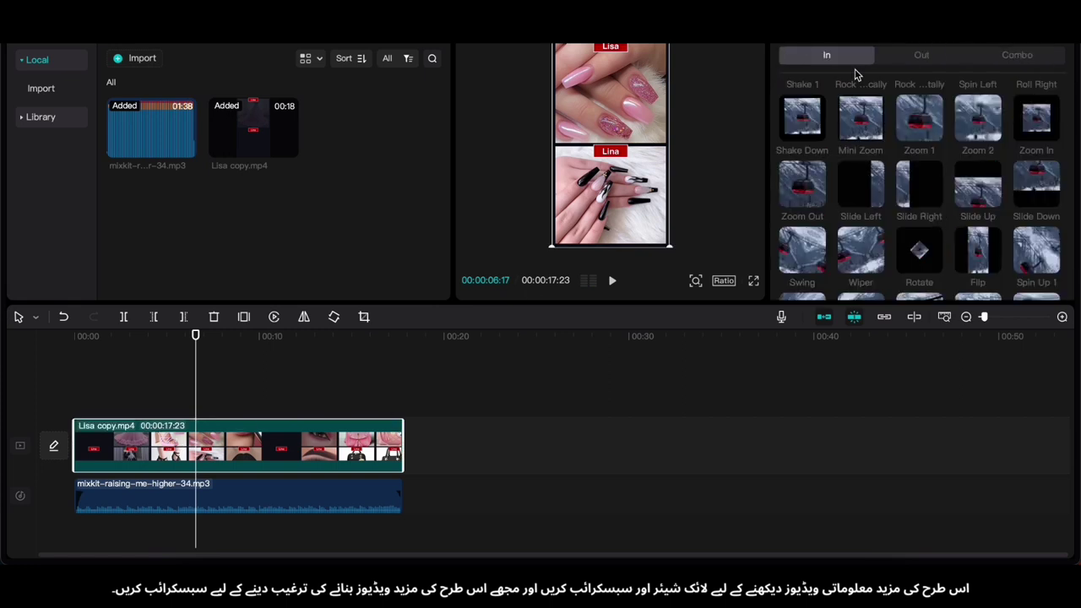
scroll(921, 169, "down", 3)
left_click(1037, 119)
left_click(929, 58)
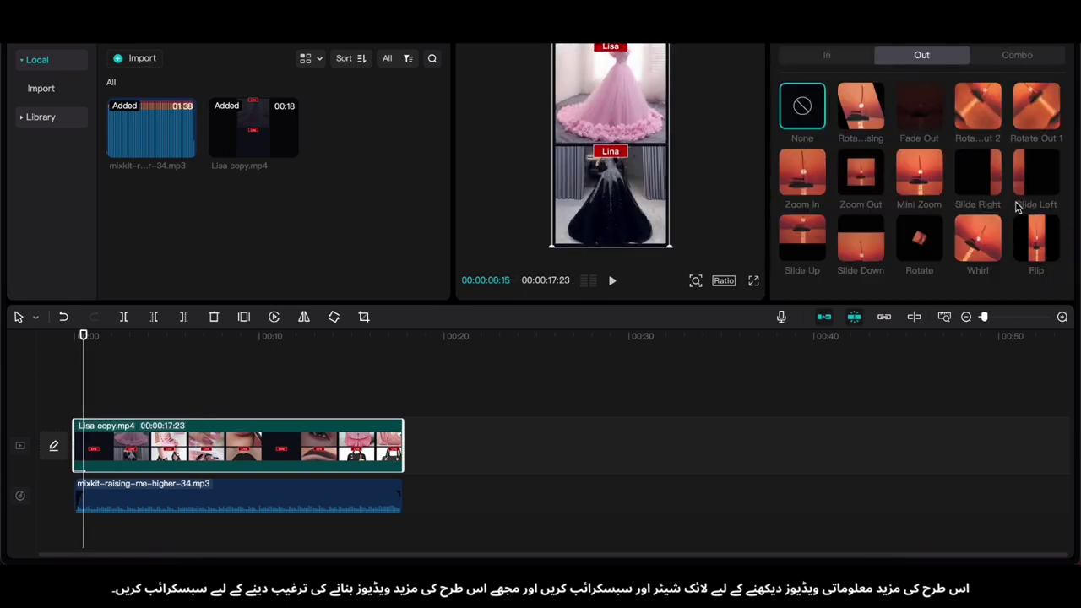
left_click(977, 240)
left_click(52, 537)
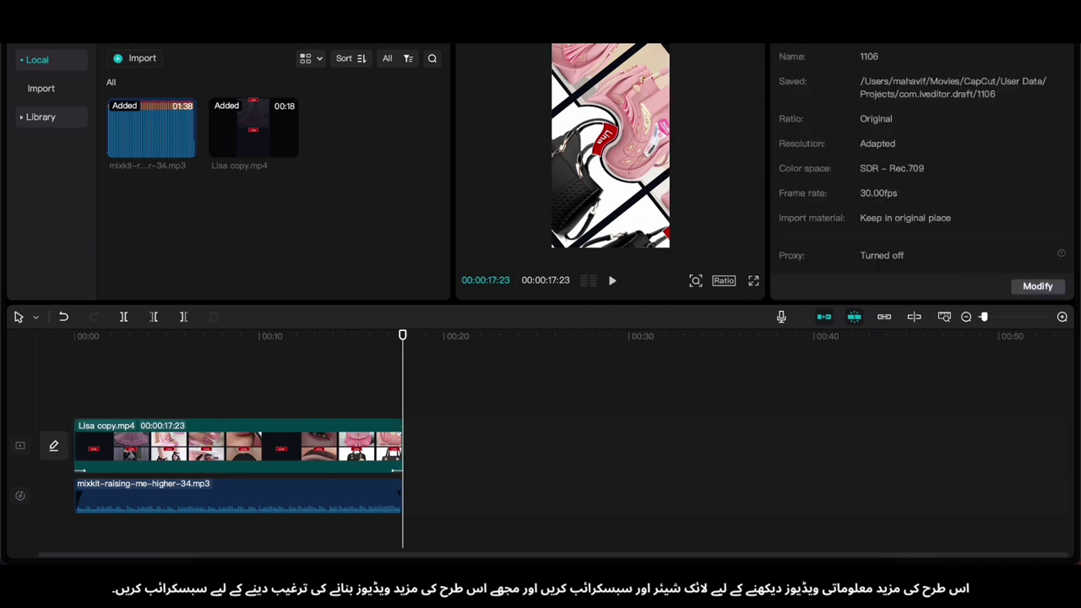
key("space")
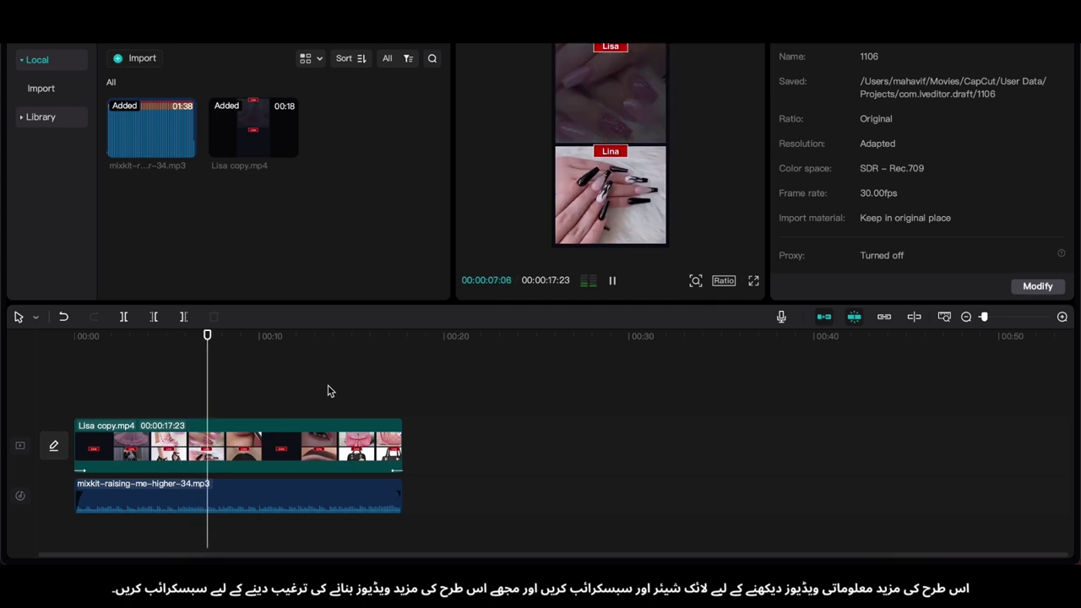
key("space")
- Set the project's aspect ratio to 9:16 and play the video through
left_click(730, 283)
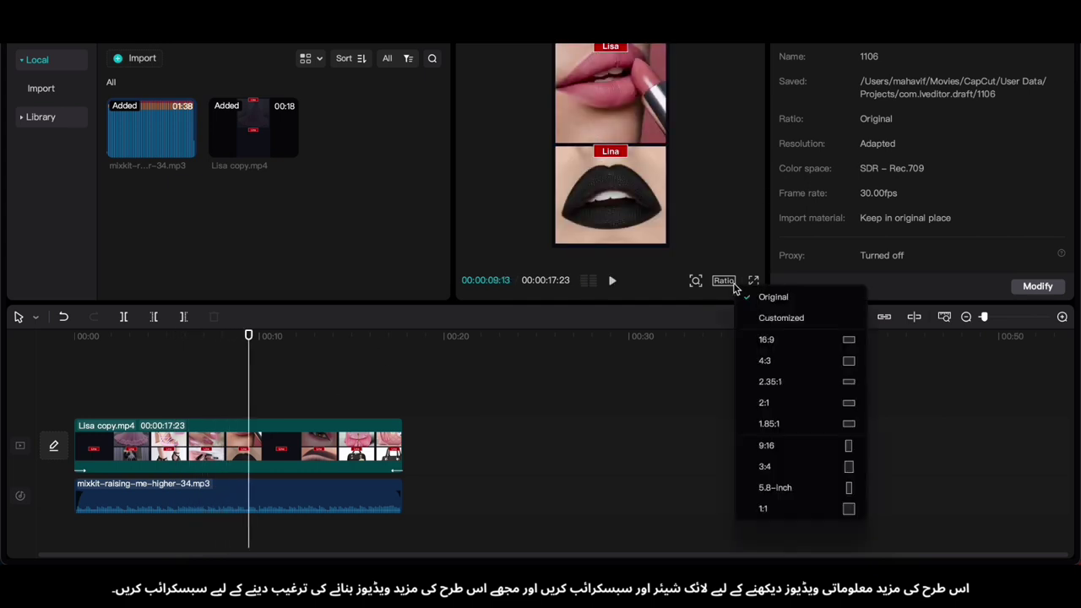
left_click(836, 448)
left_click(566, 171)
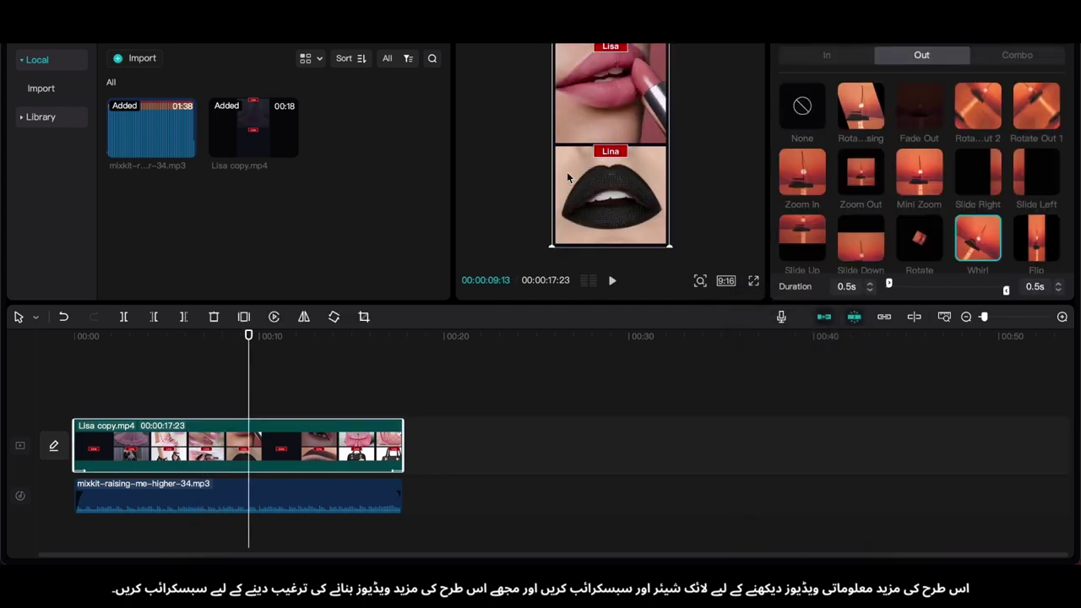
left_click(505, 195)
key("space")
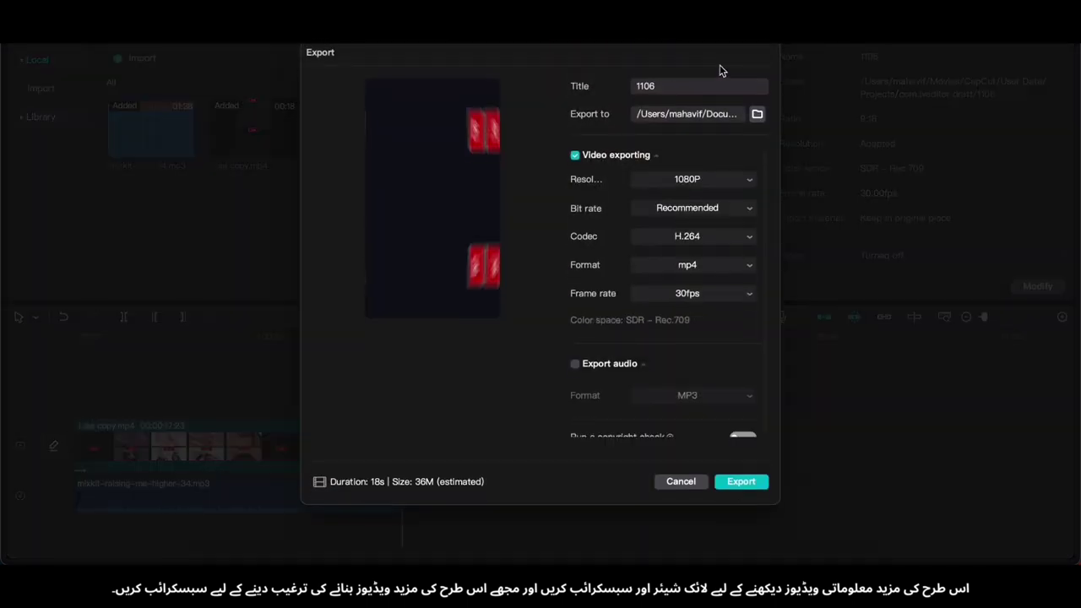
- Open the video's title for editing in the export settings
double_click(674, 82)
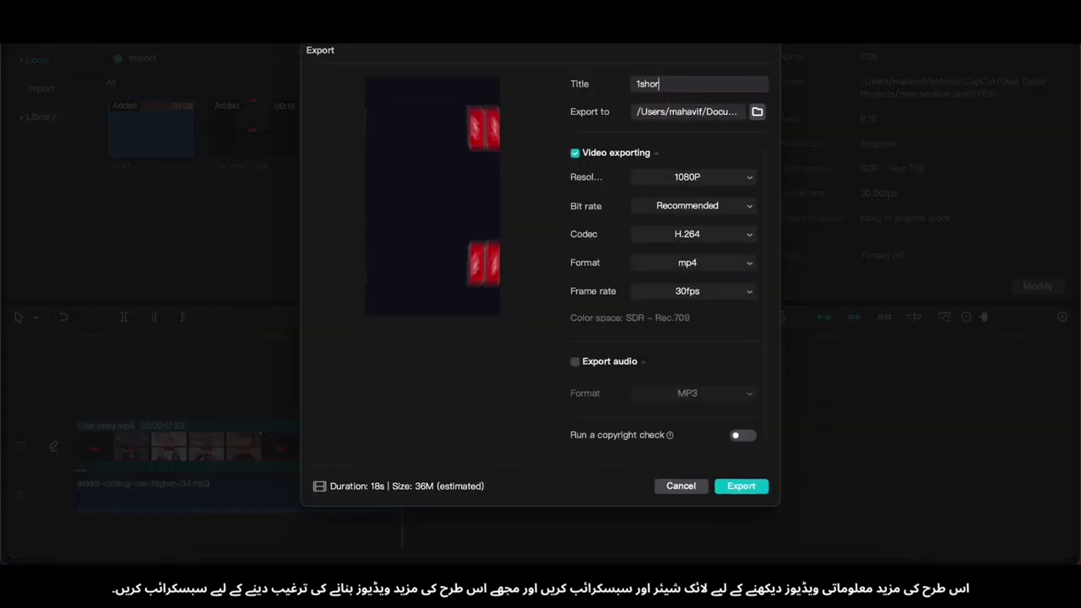